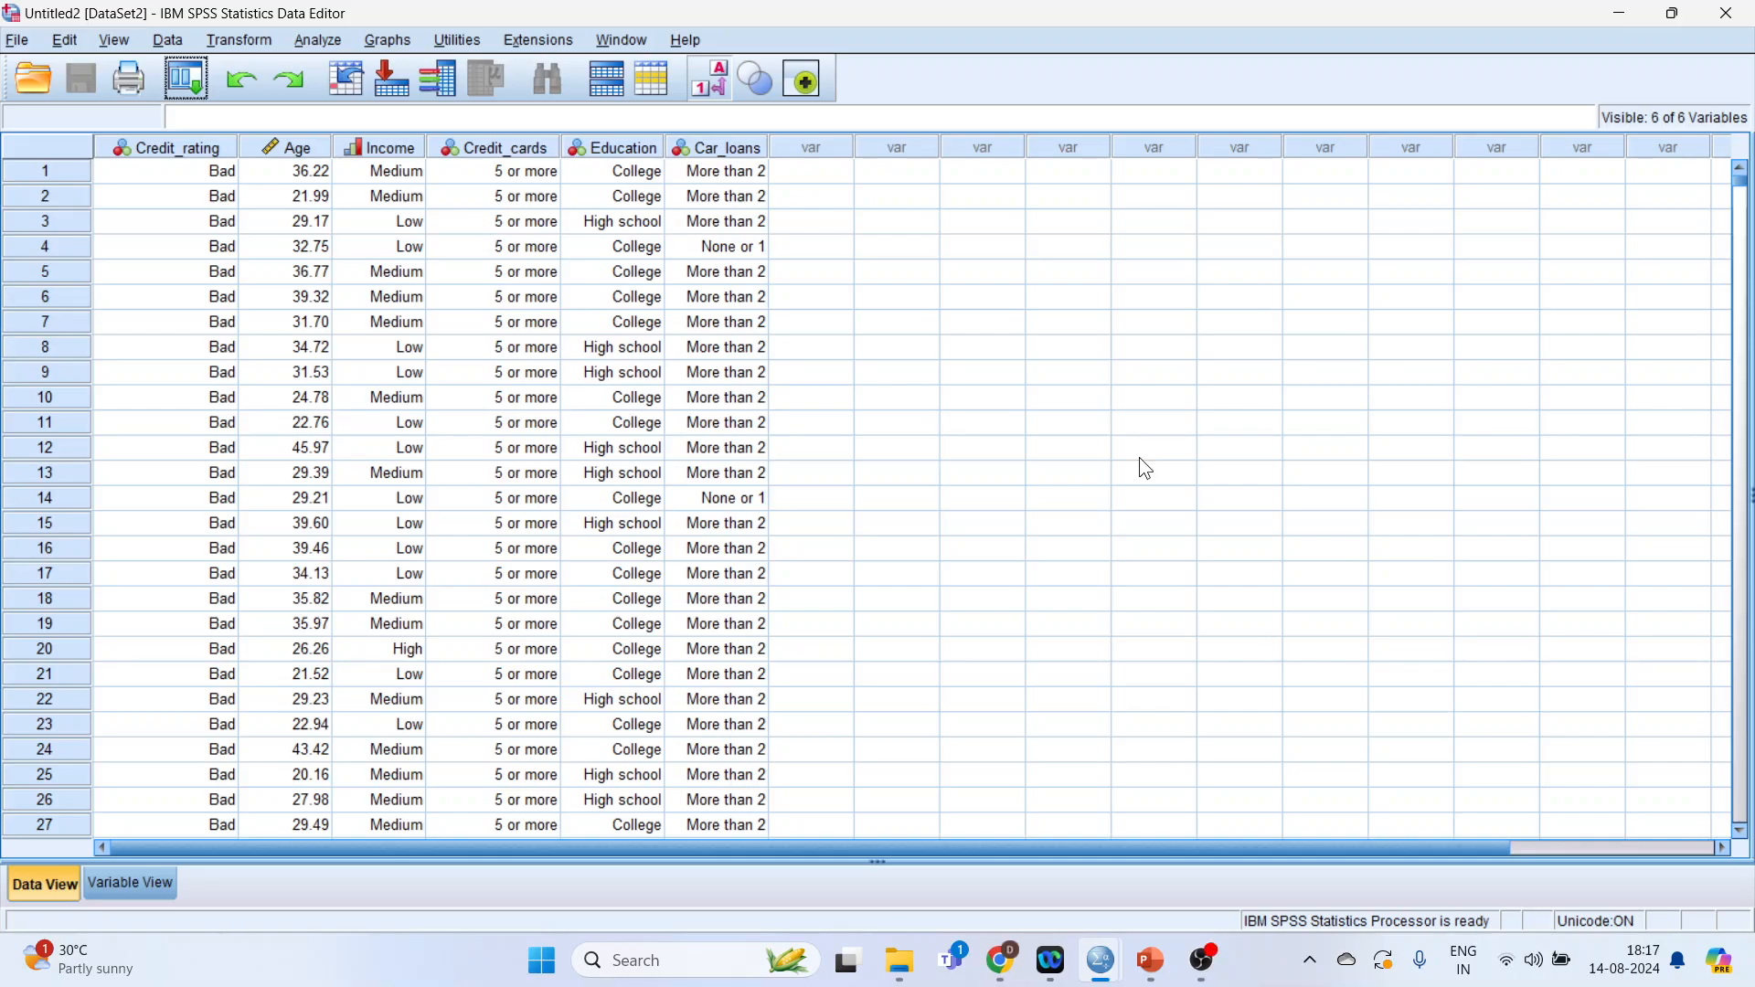
# - Examine the Credit_rating, Age and Income columns, comparing Income's numeric codes with its value labels
pyautogui.click(215, 152)
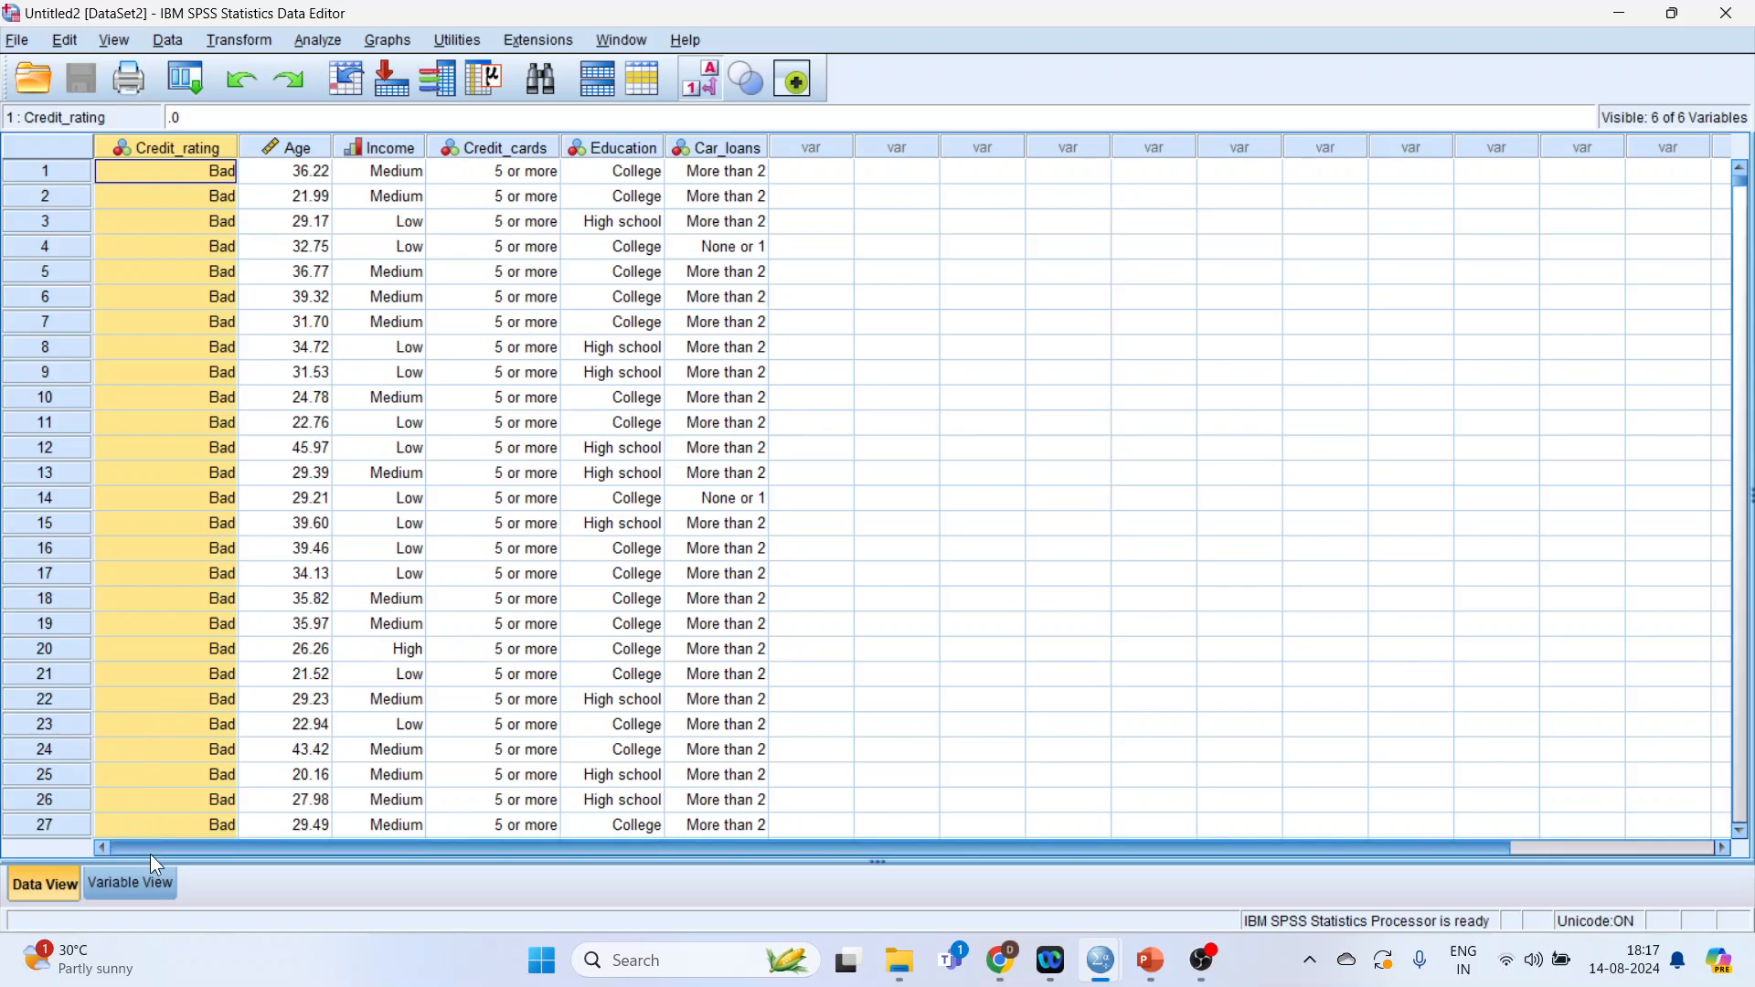
pyautogui.click(312, 149)
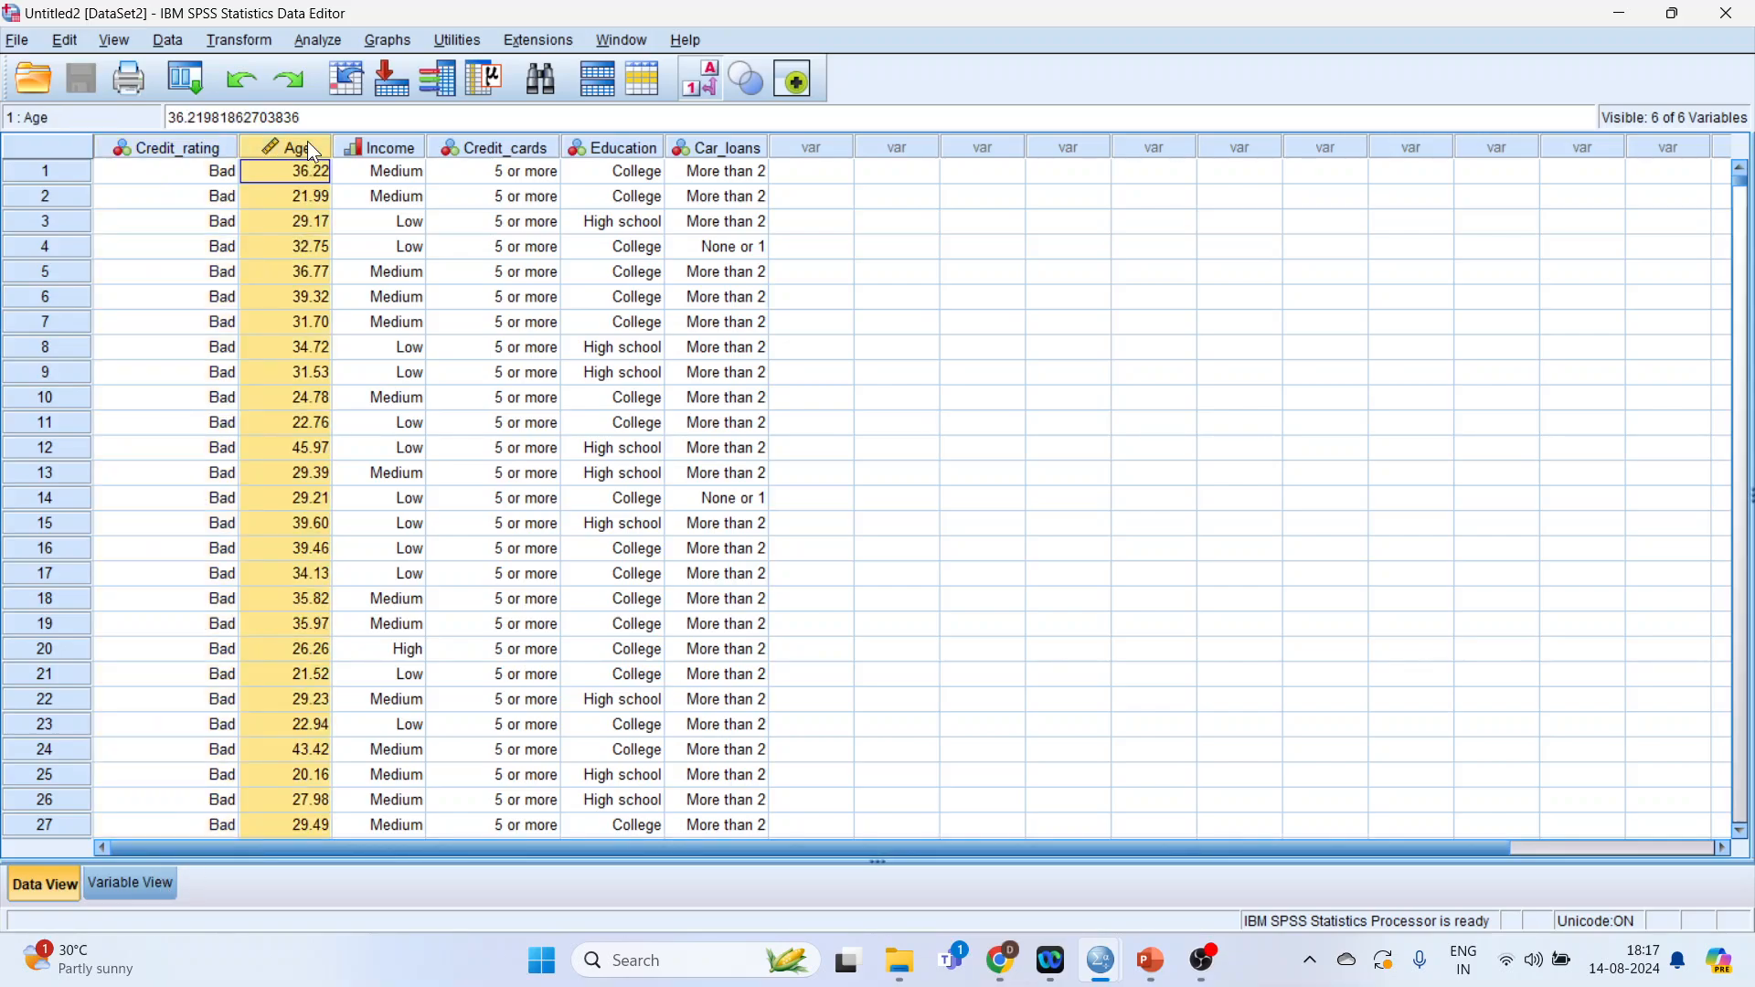
pyautogui.click(404, 151)
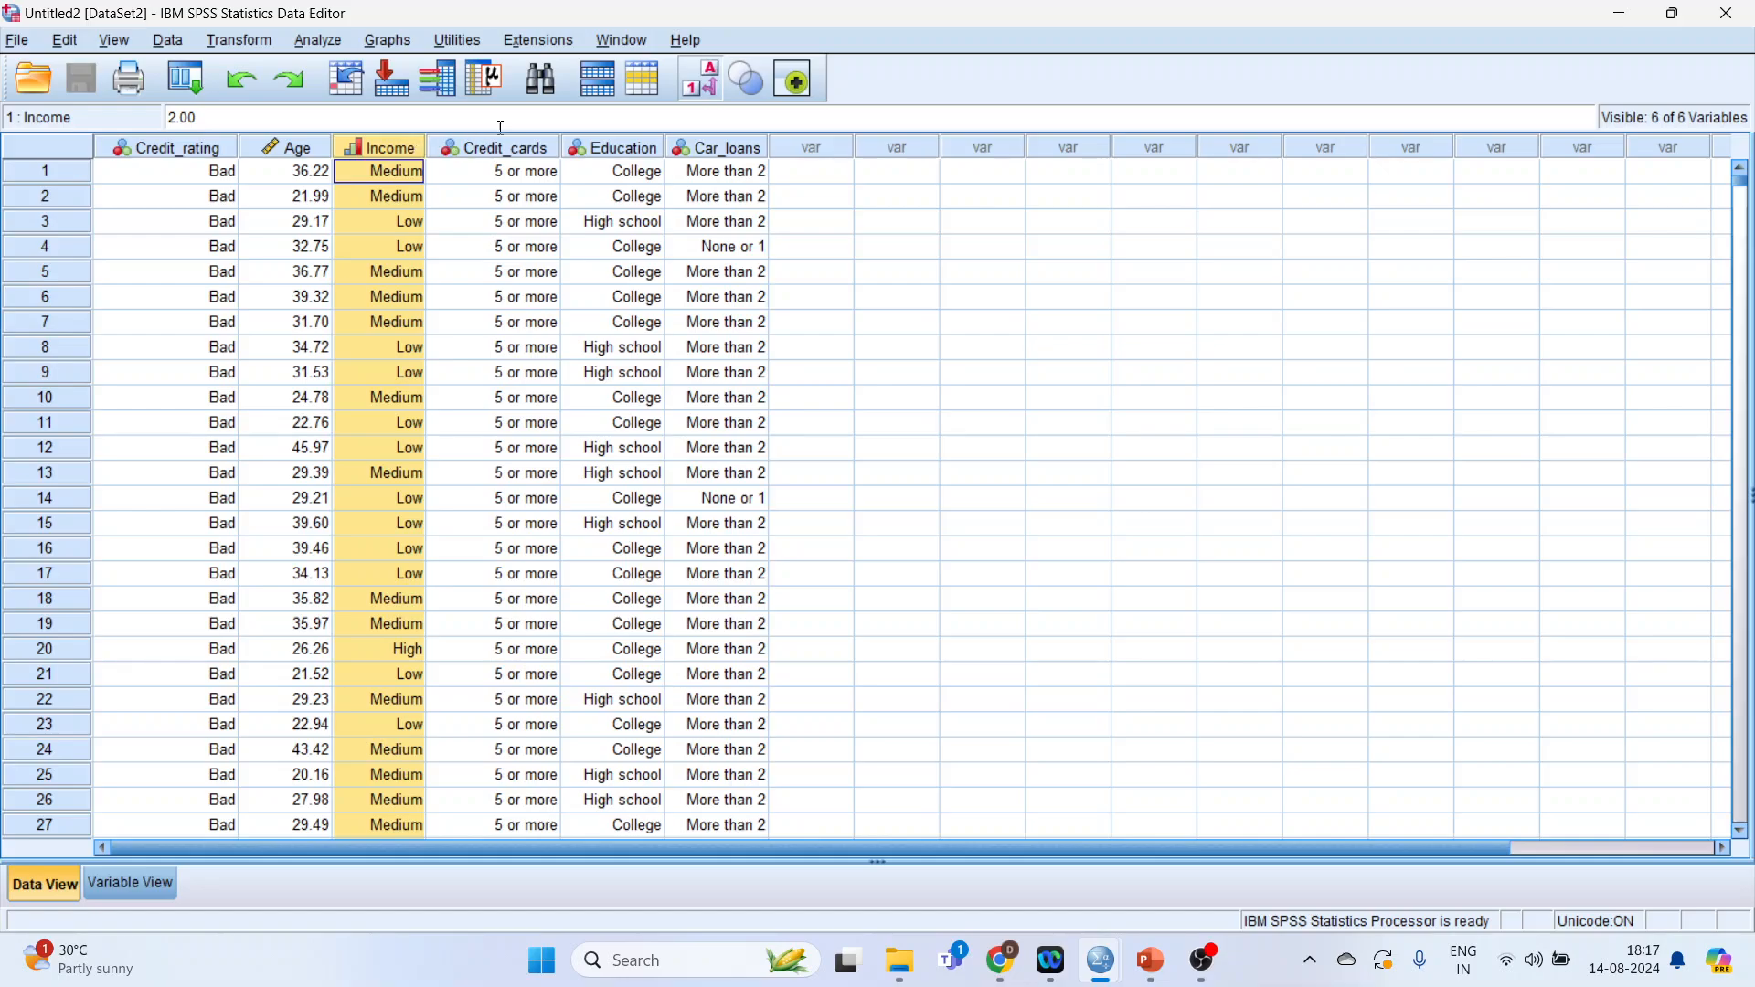
pyautogui.click(688, 89)
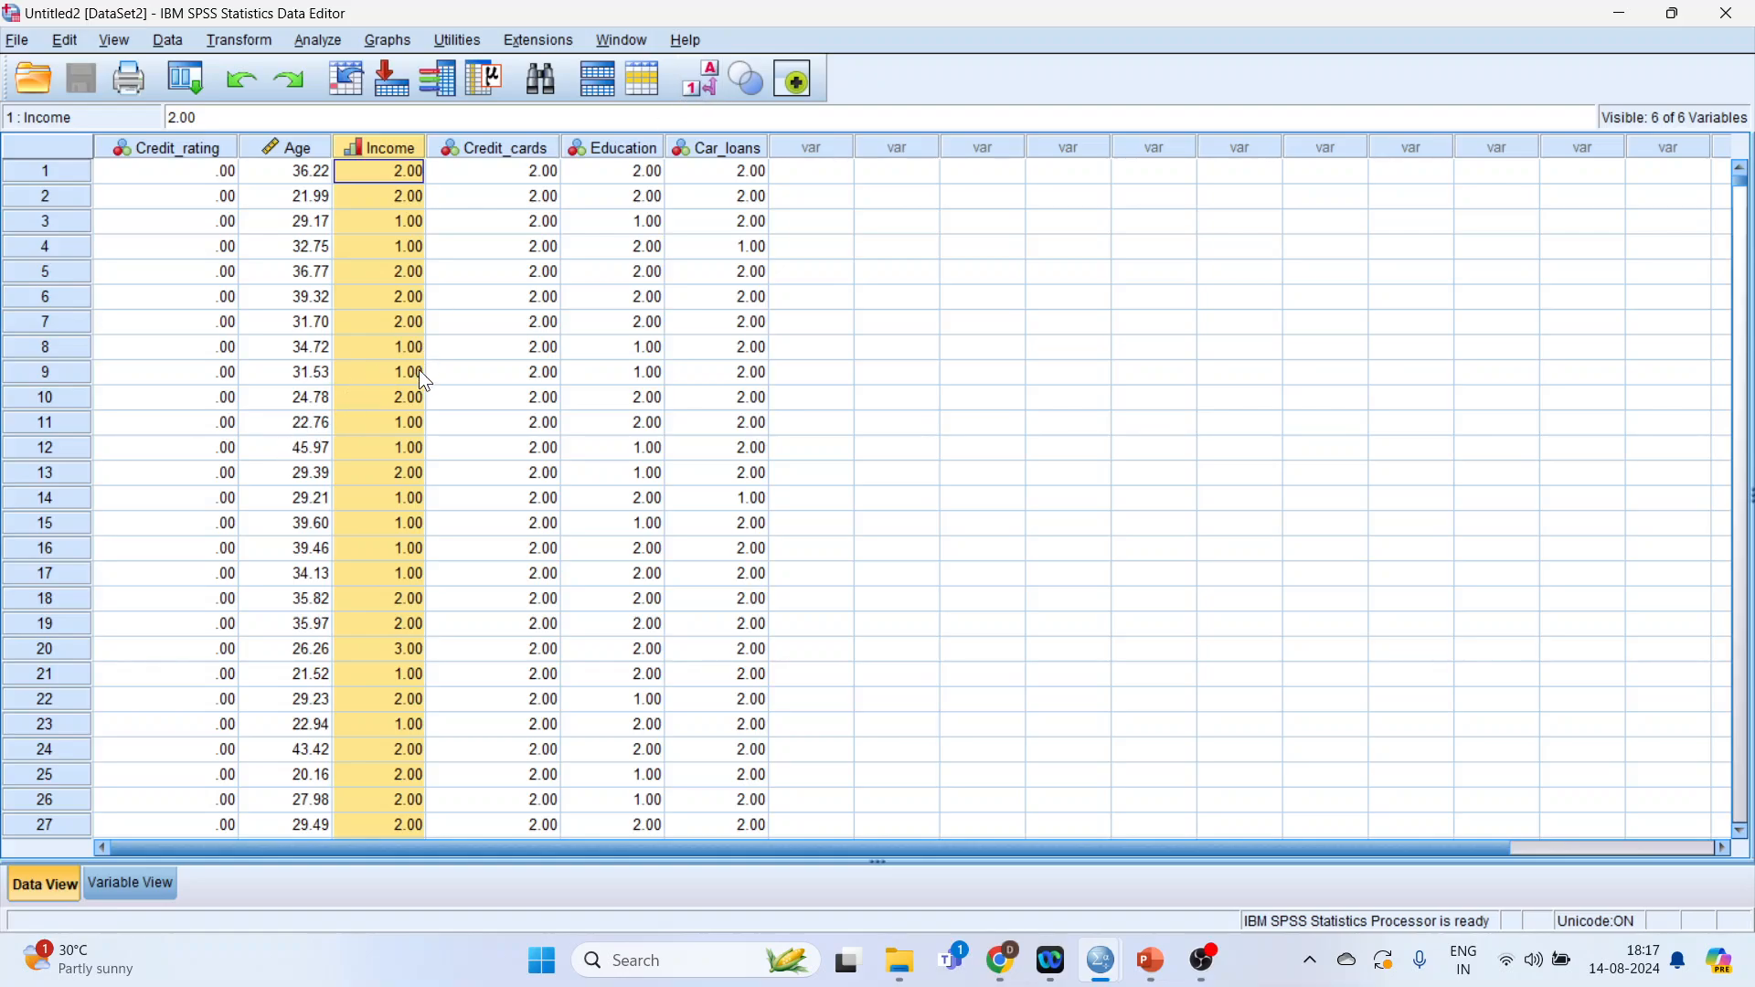
pyautogui.scroll(-2, 408, 385)
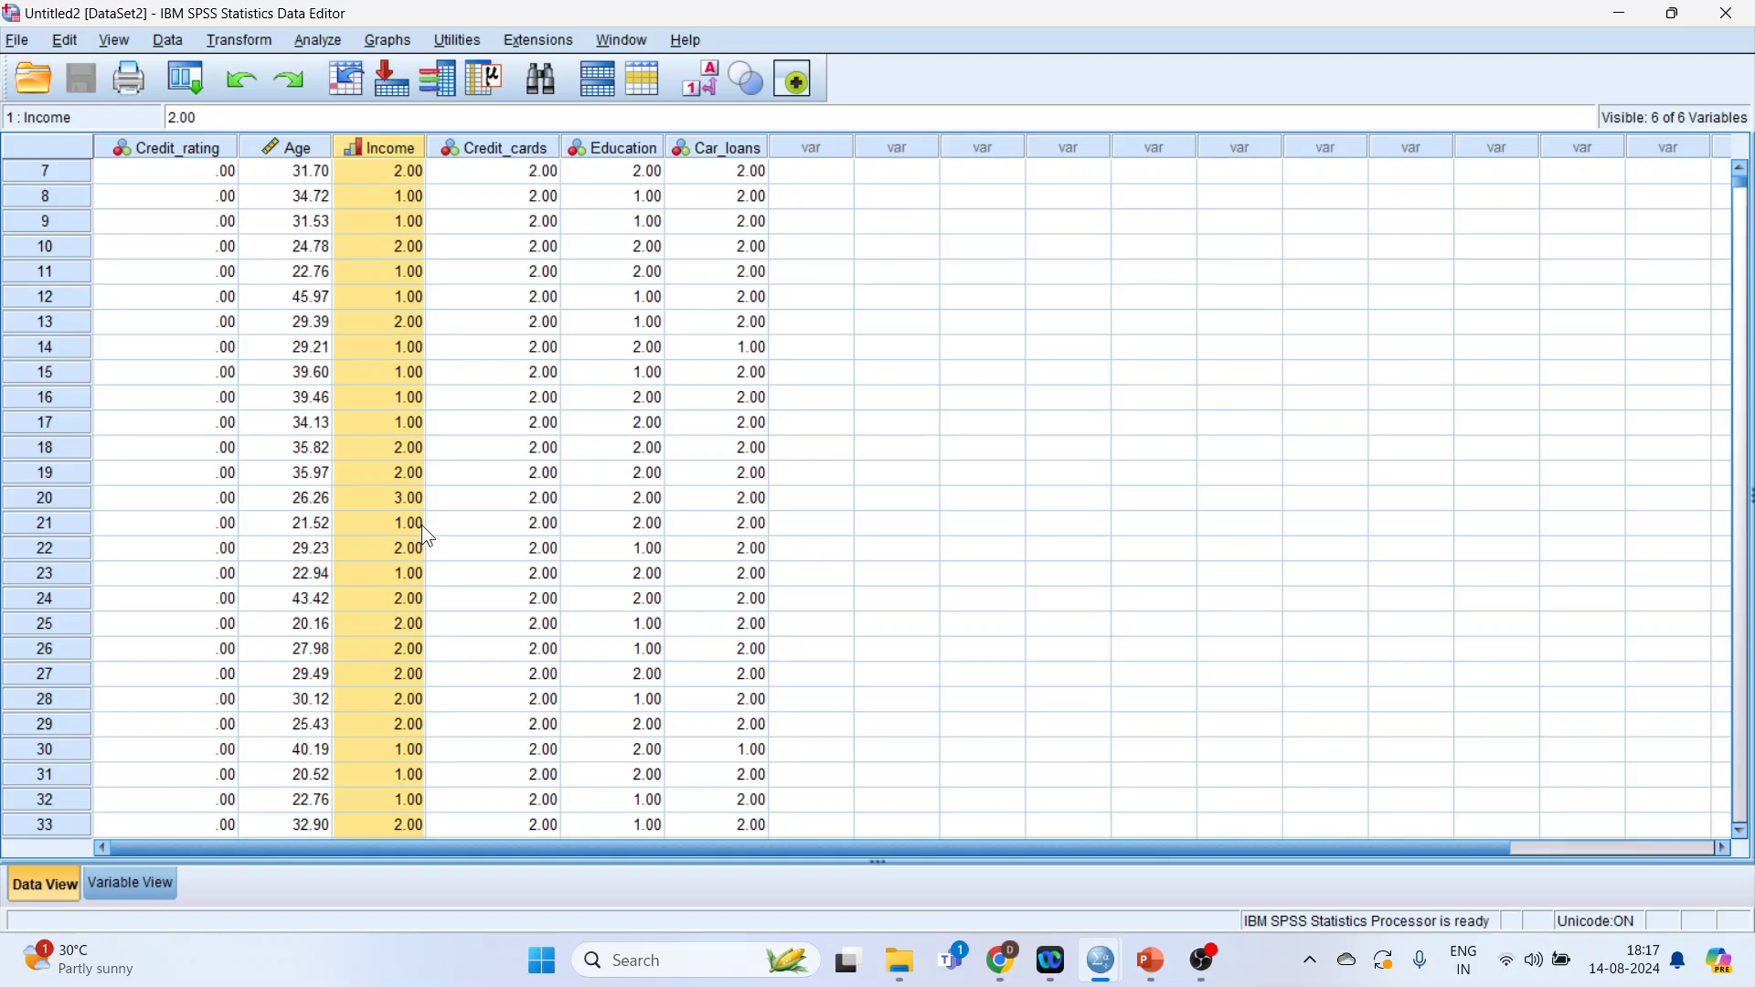
pyautogui.click(700, 83)
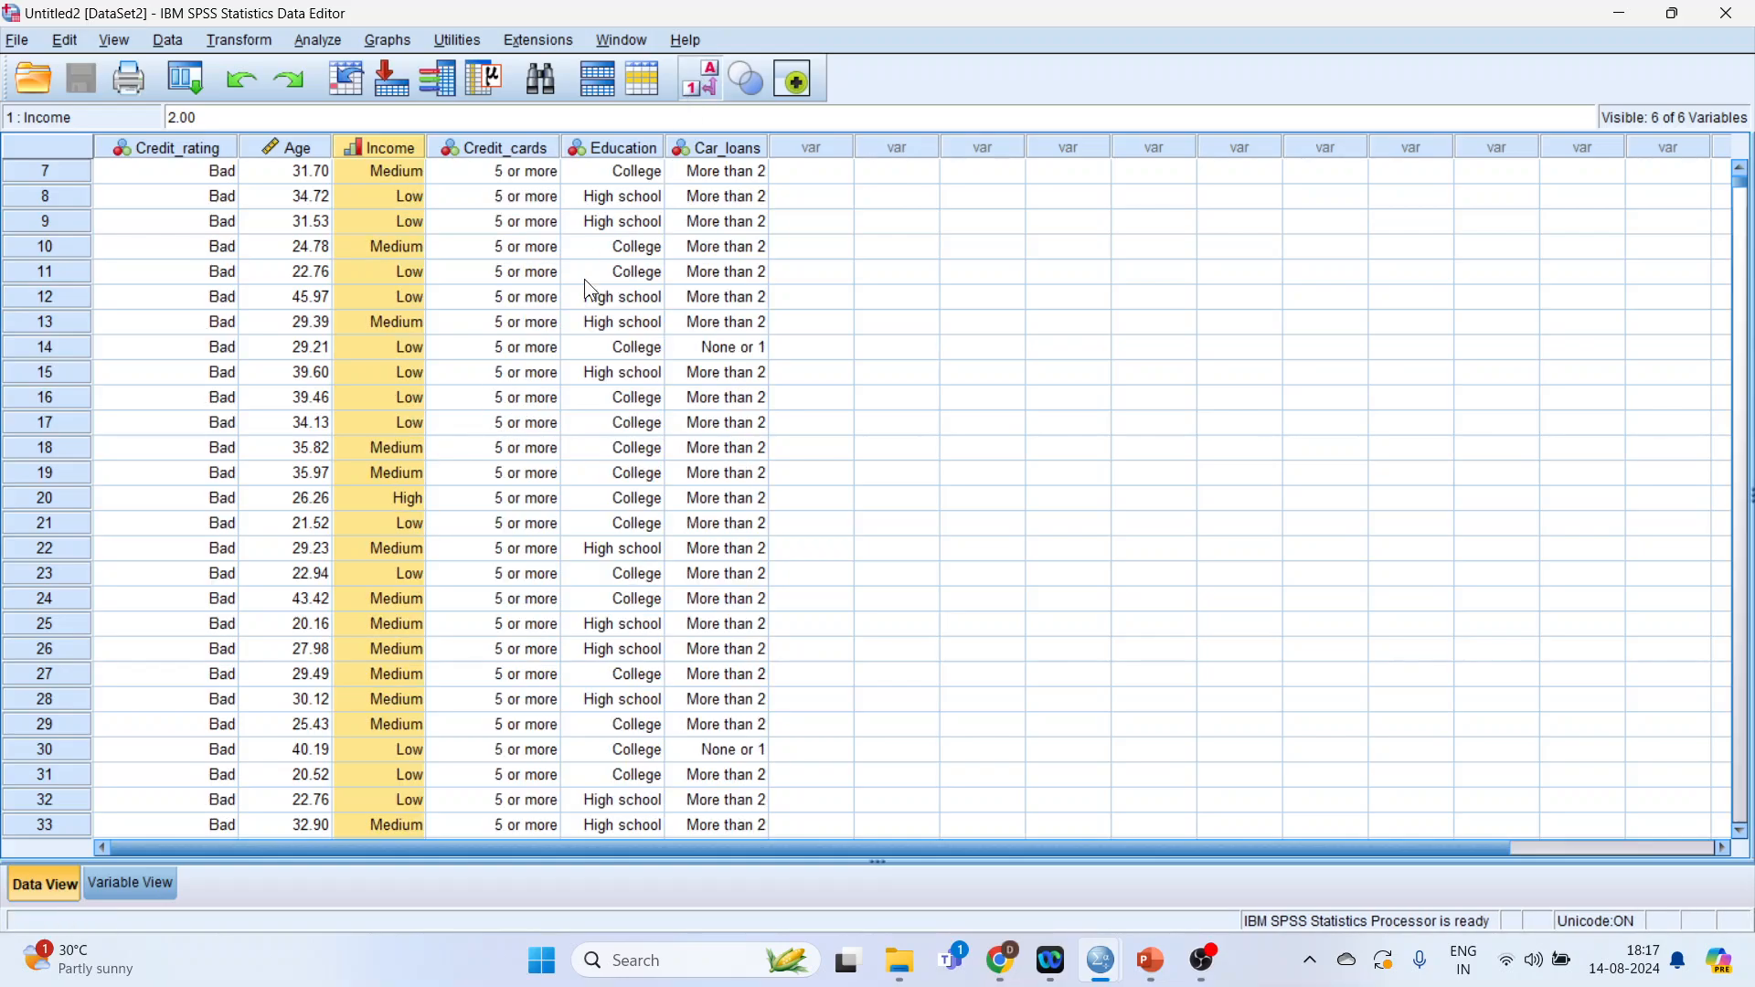
pyautogui.scroll(-2, 412, 636)
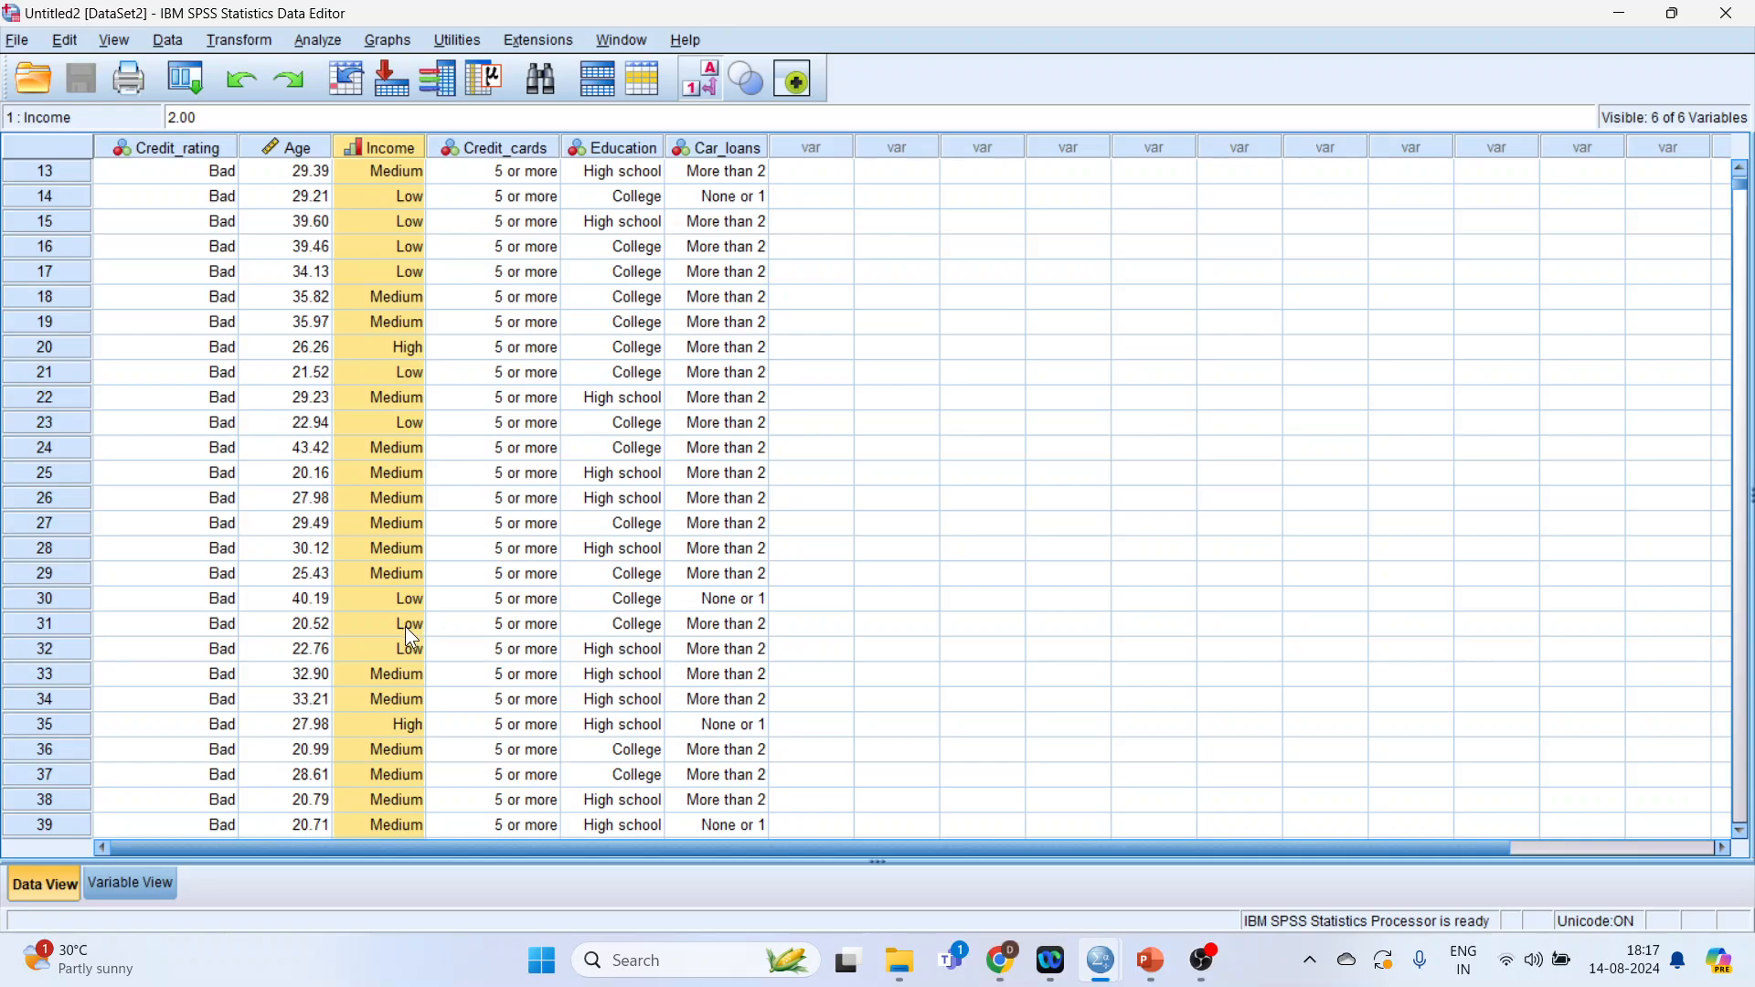
pyautogui.scroll(4, 412, 685)
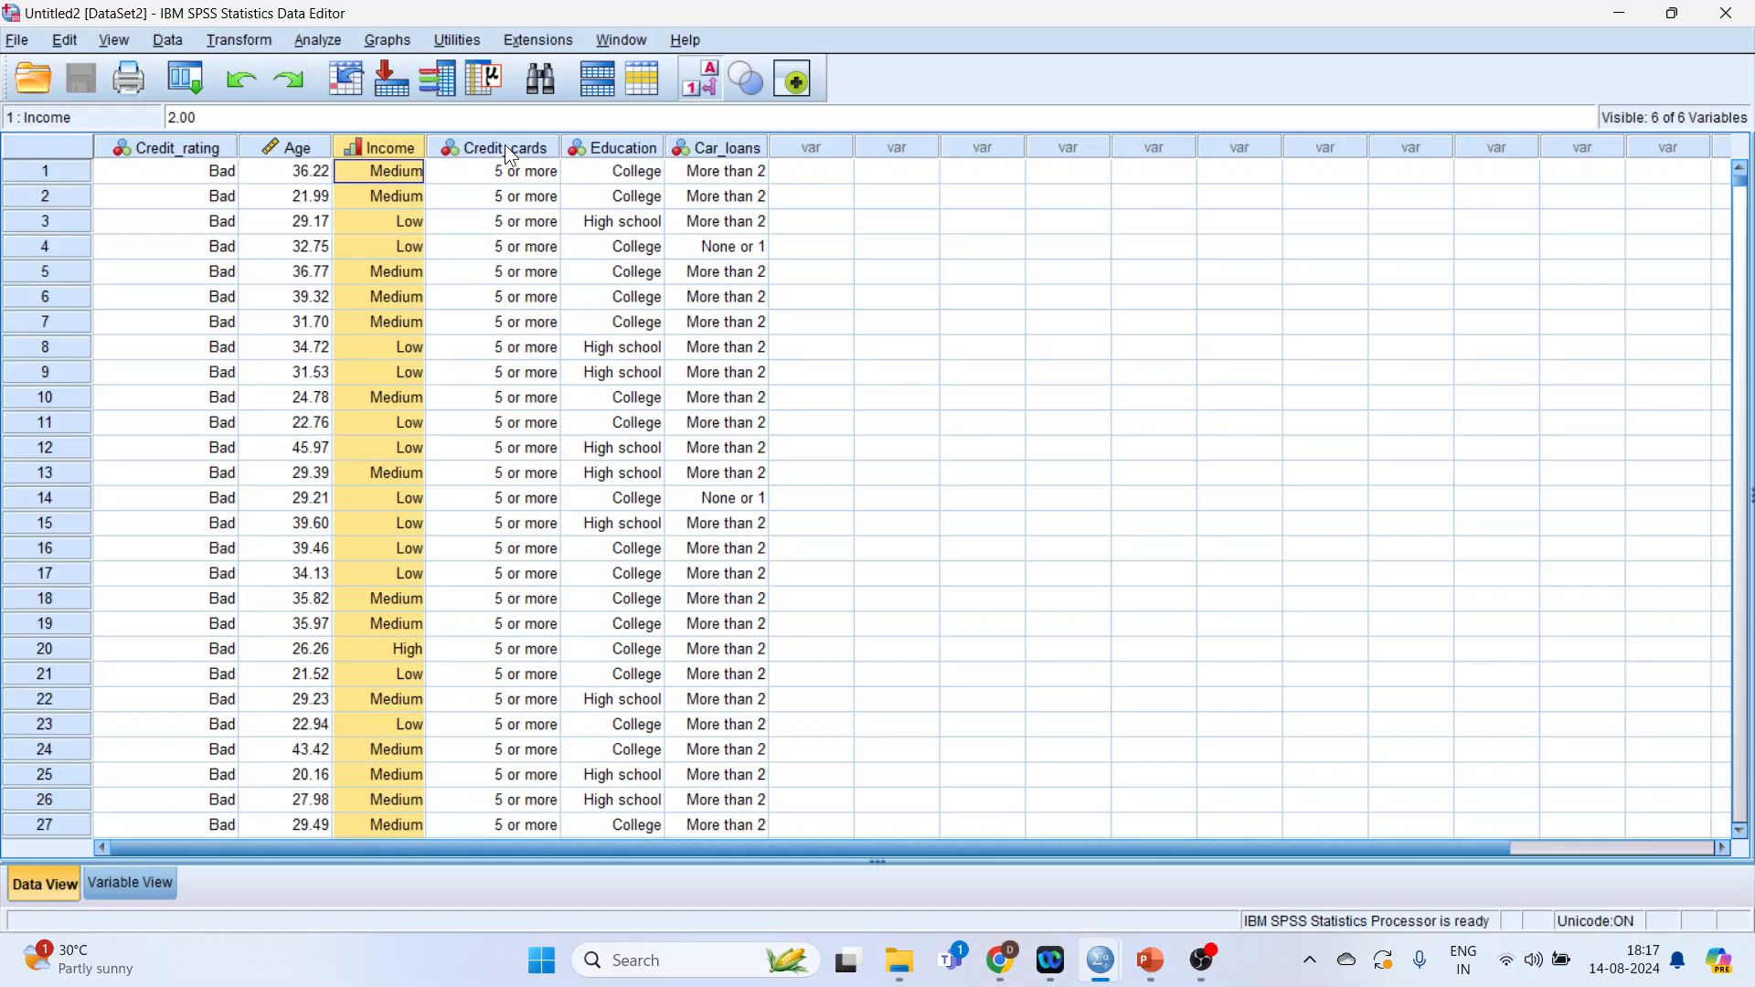
# - Examine the Credit_cards entries around rows 49 and 50, comparing their value labels with the underlying numeric codes
pyautogui.scroll(-14, 512, 465)
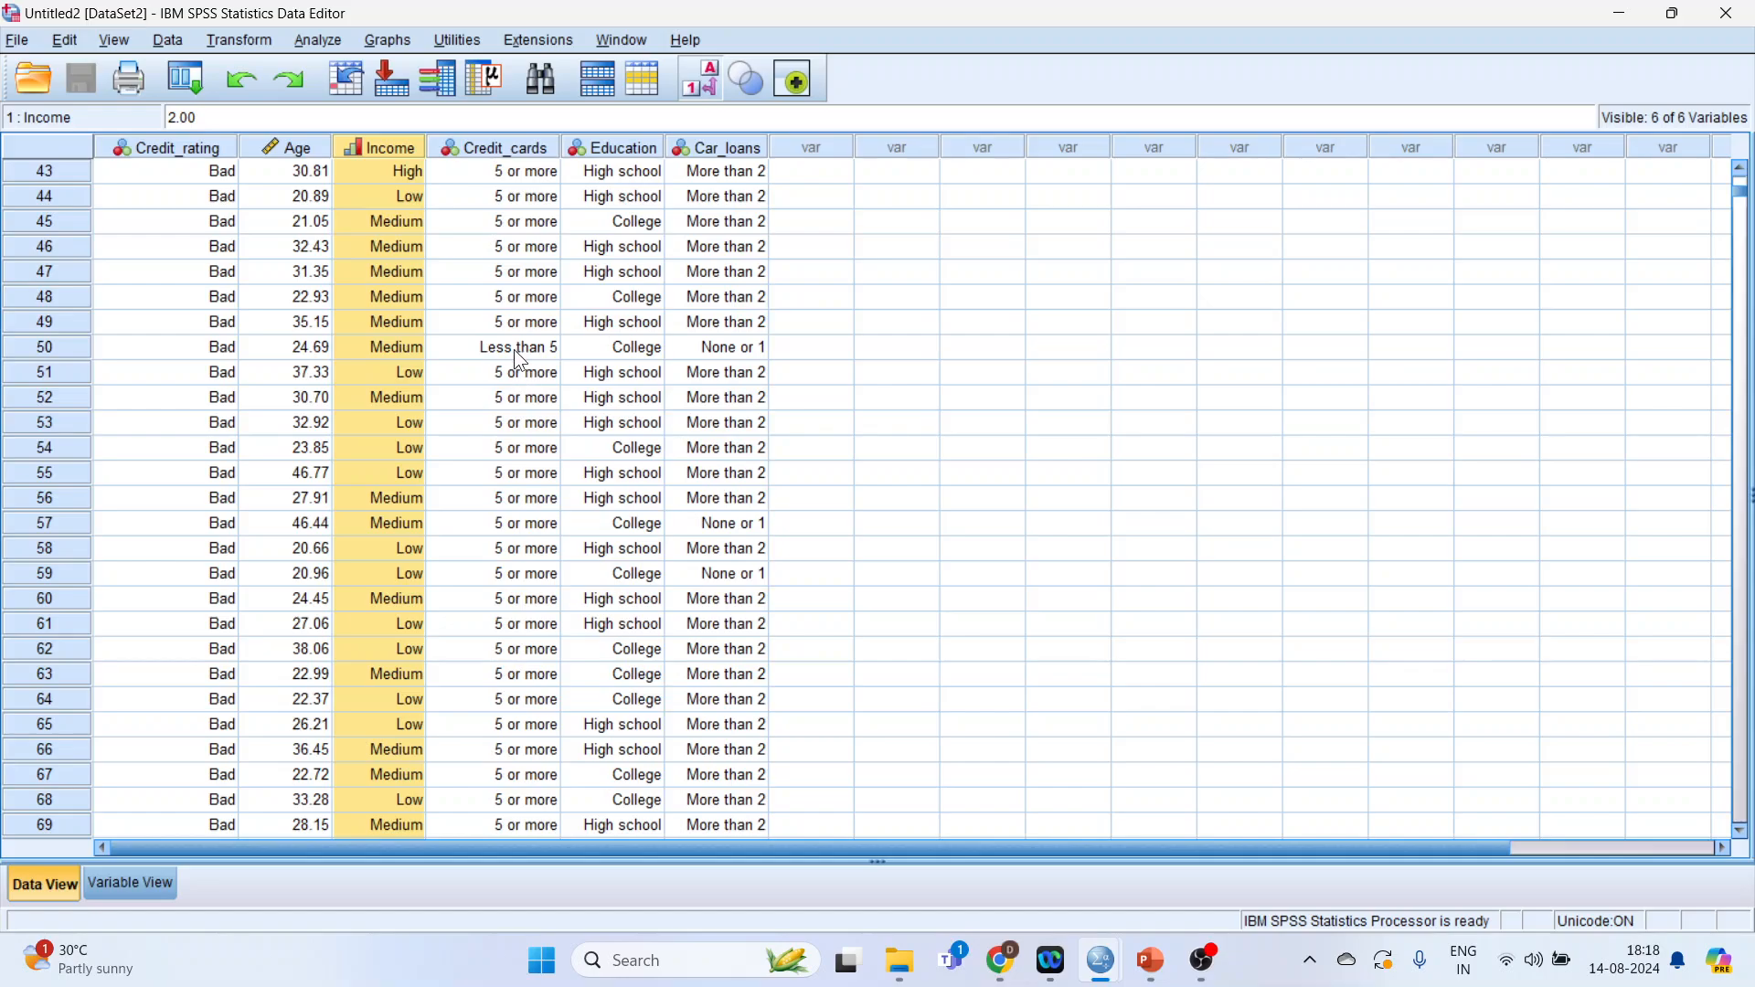
pyautogui.click(512, 349)
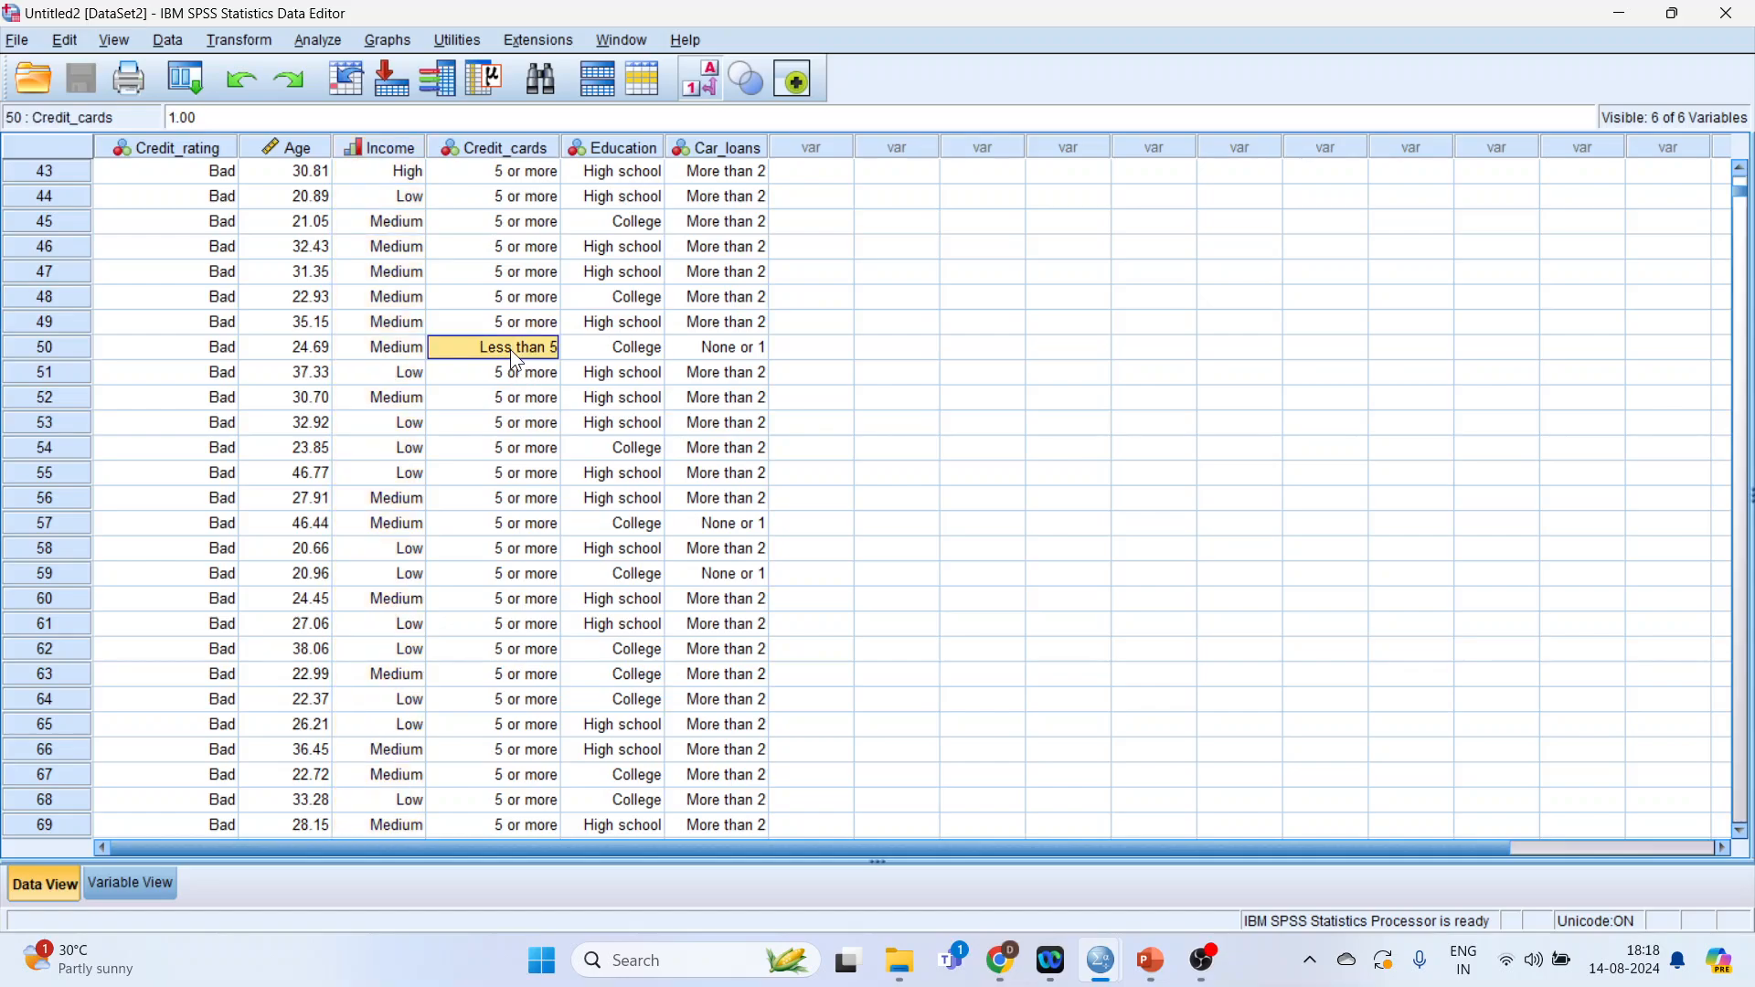
pyautogui.click(526, 331)
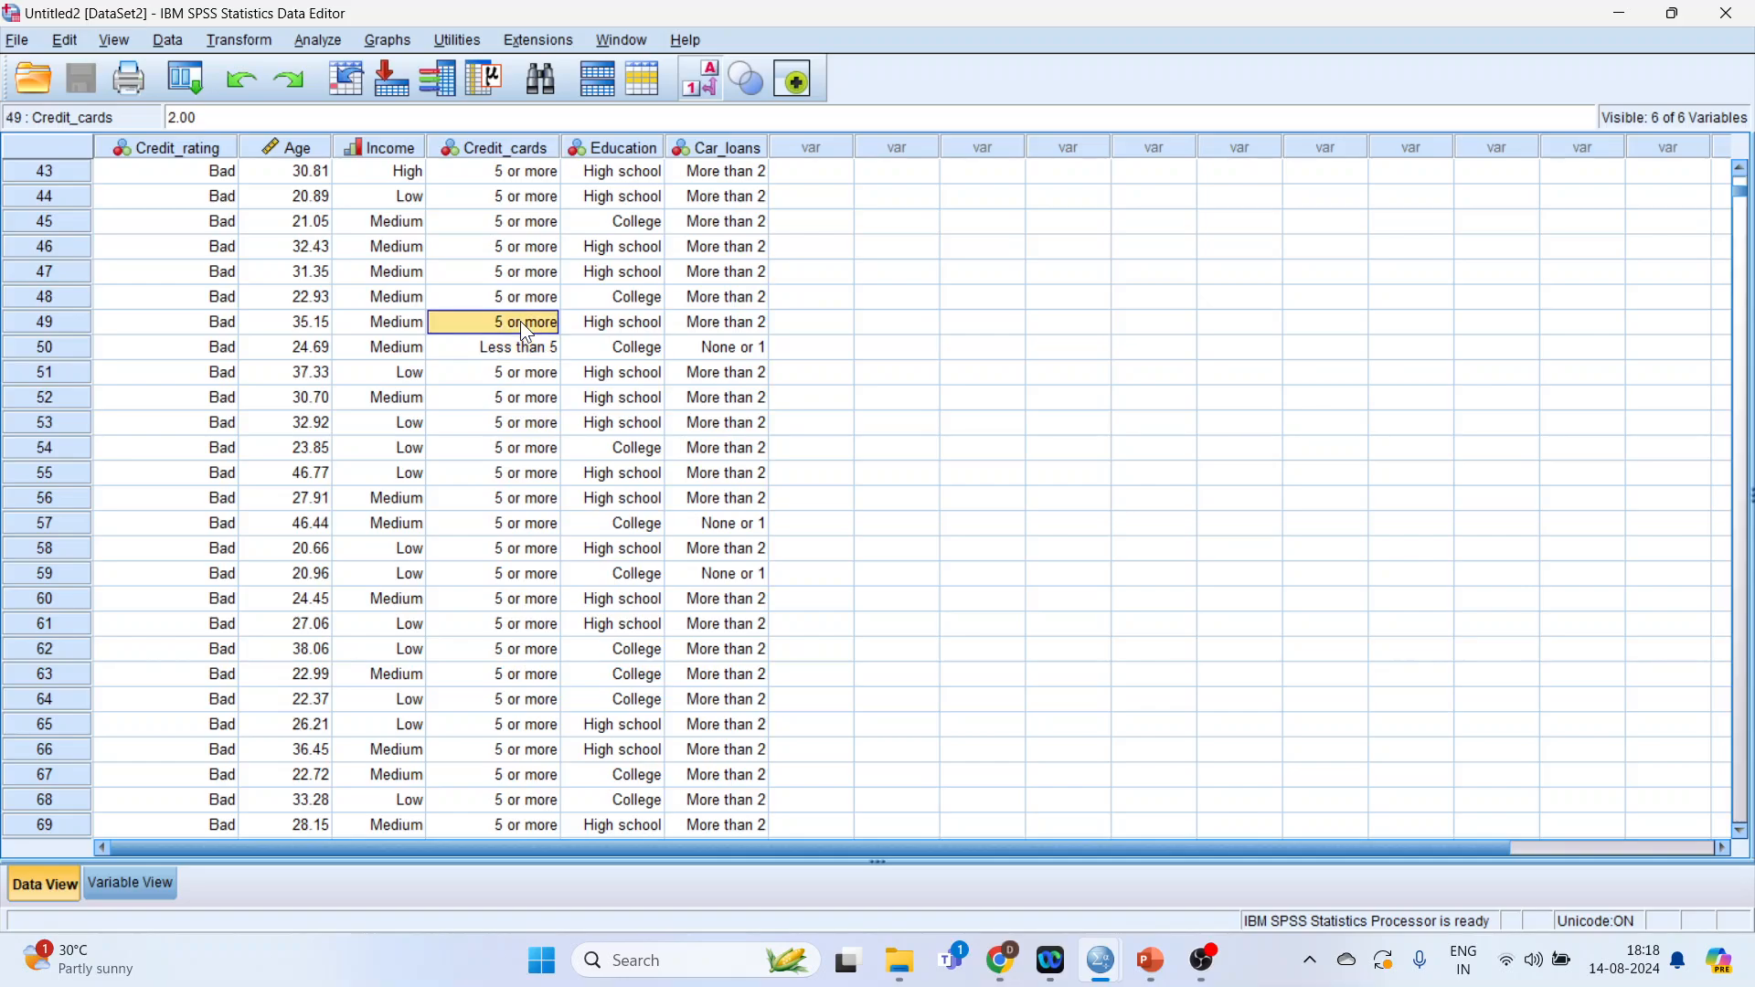
pyautogui.click(711, 89)
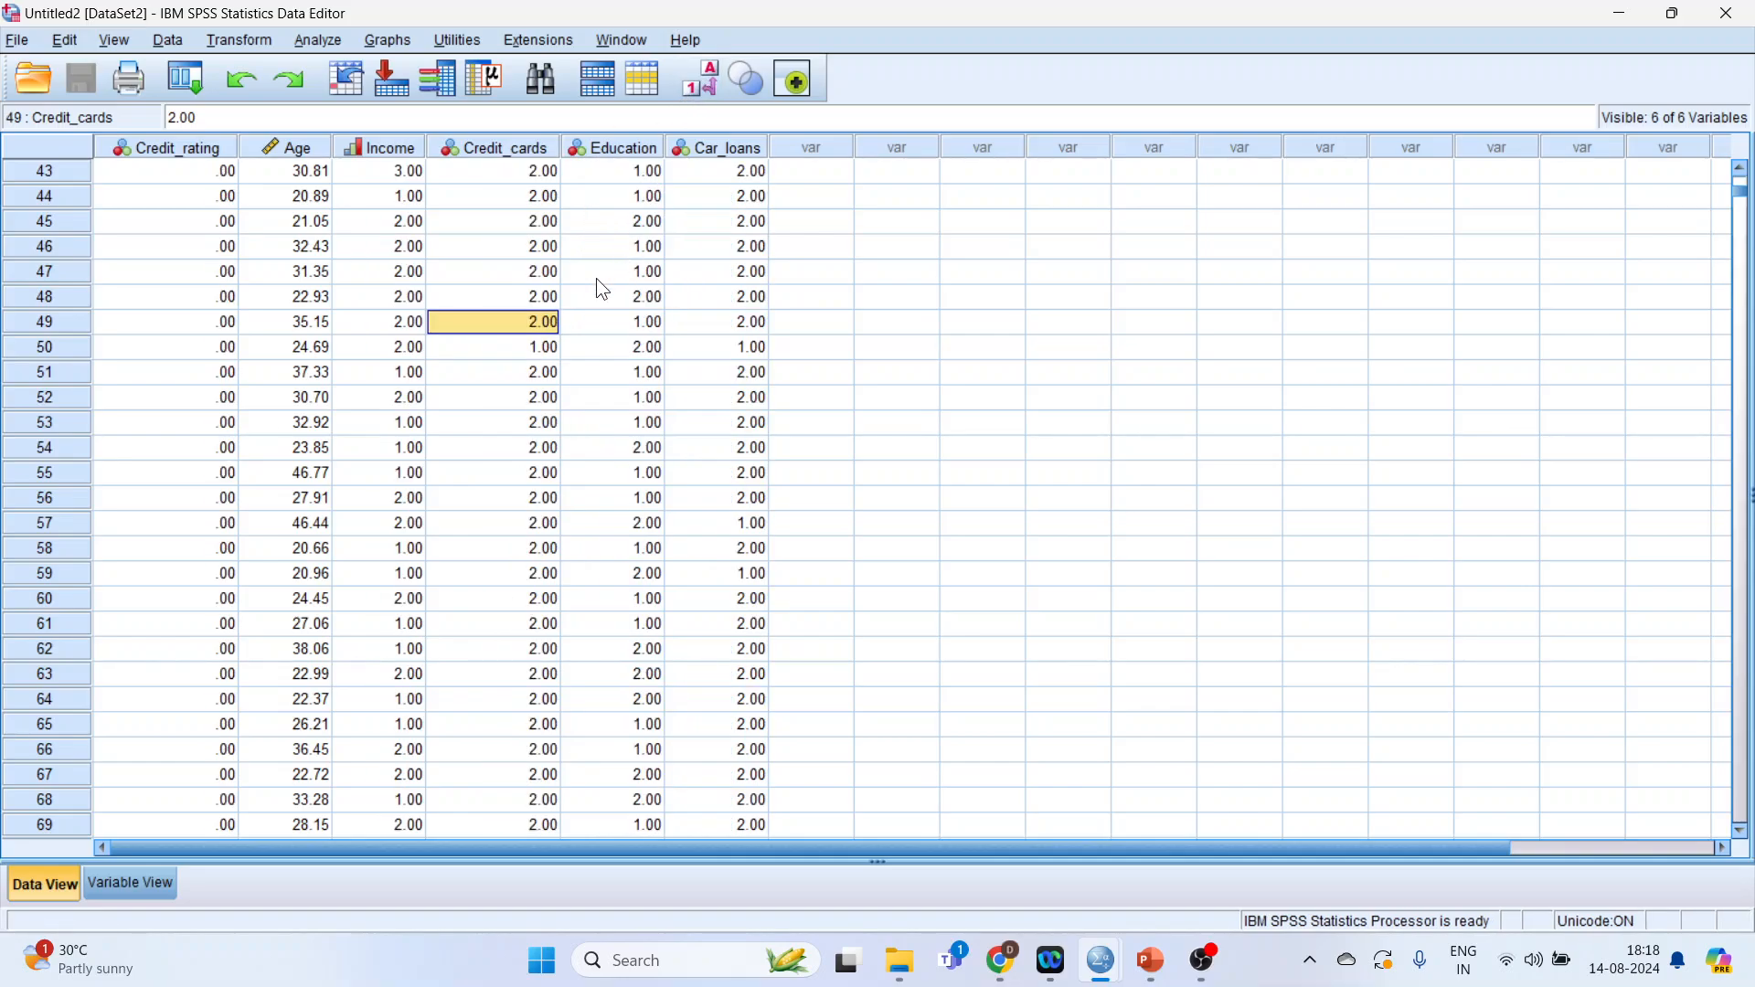
# - Examine the Education and Car_loans columns, switching the data between numeric codes and value labels
pyautogui.click(611, 146)
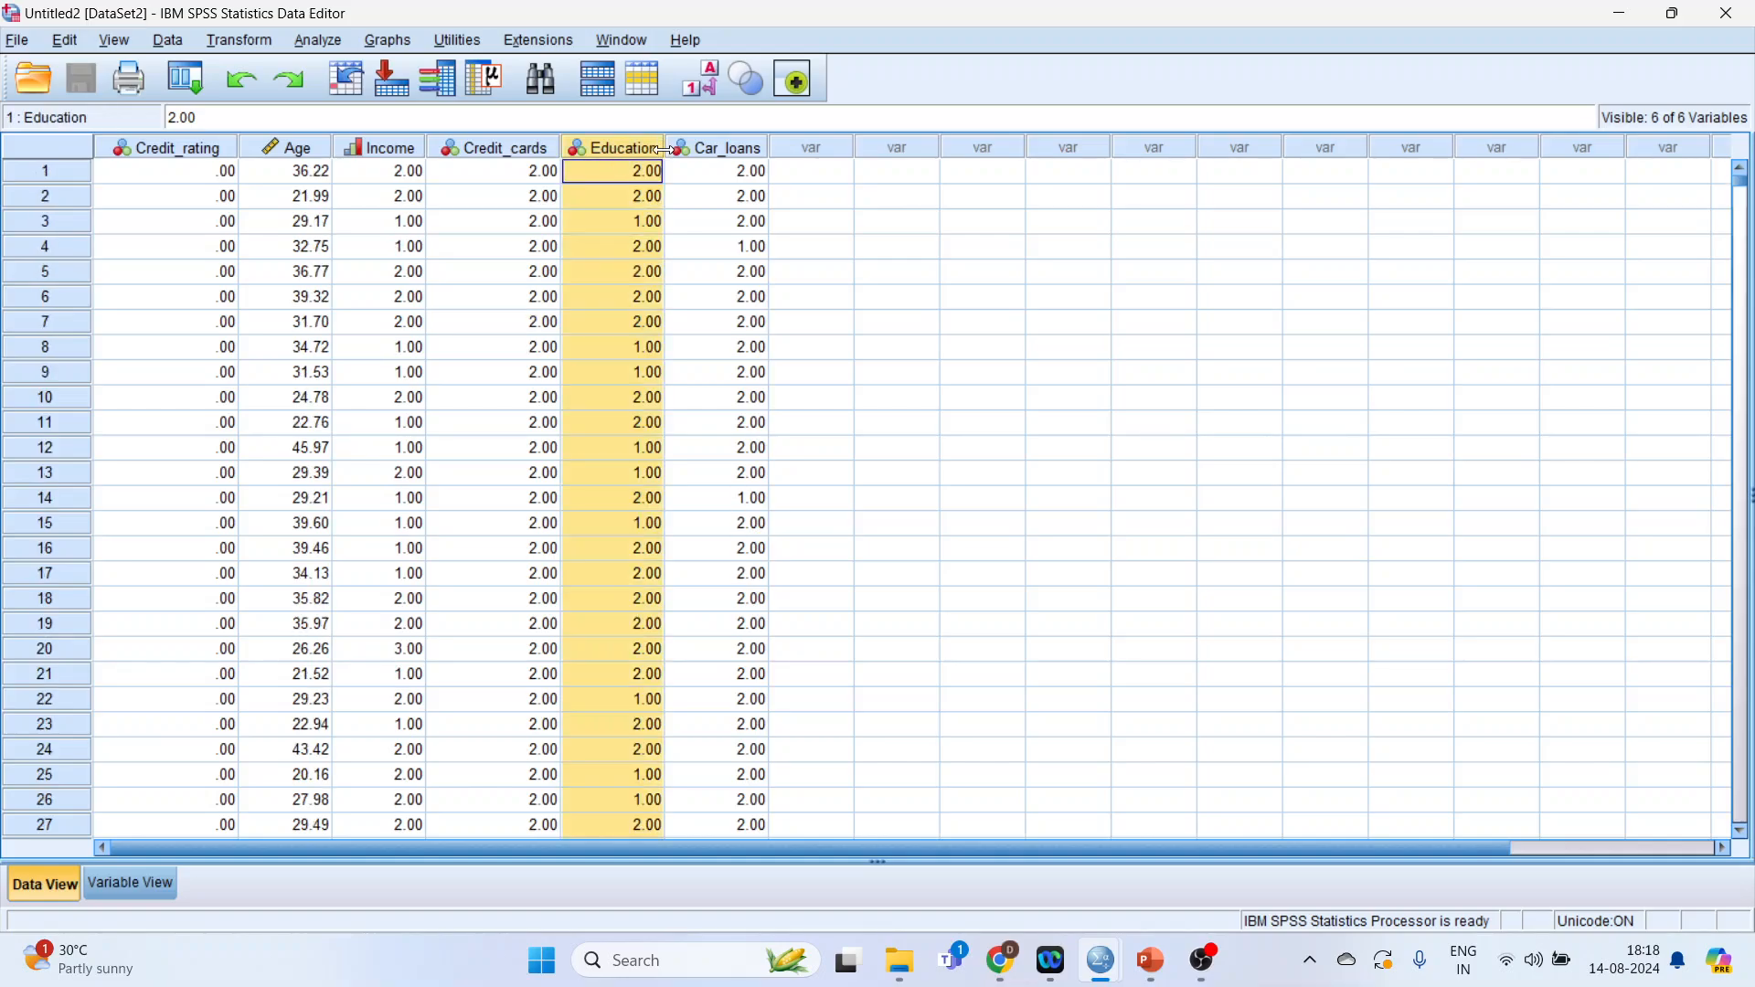
pyautogui.click(697, 78)
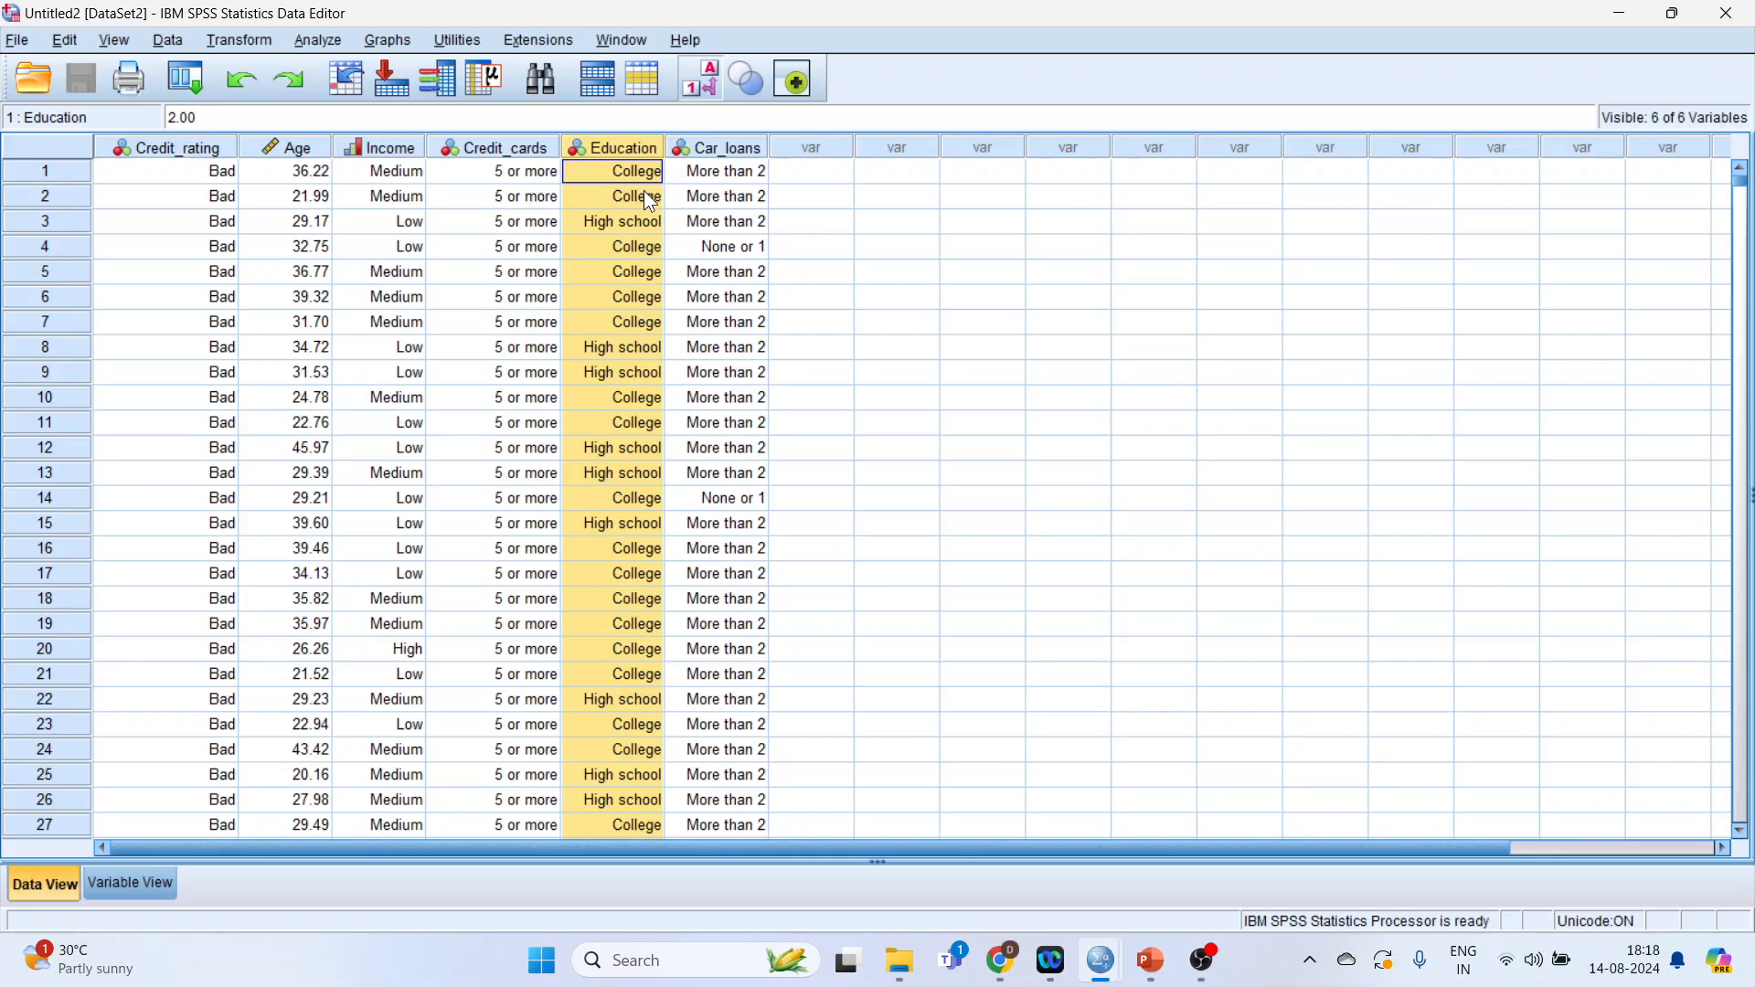
pyautogui.click(736, 147)
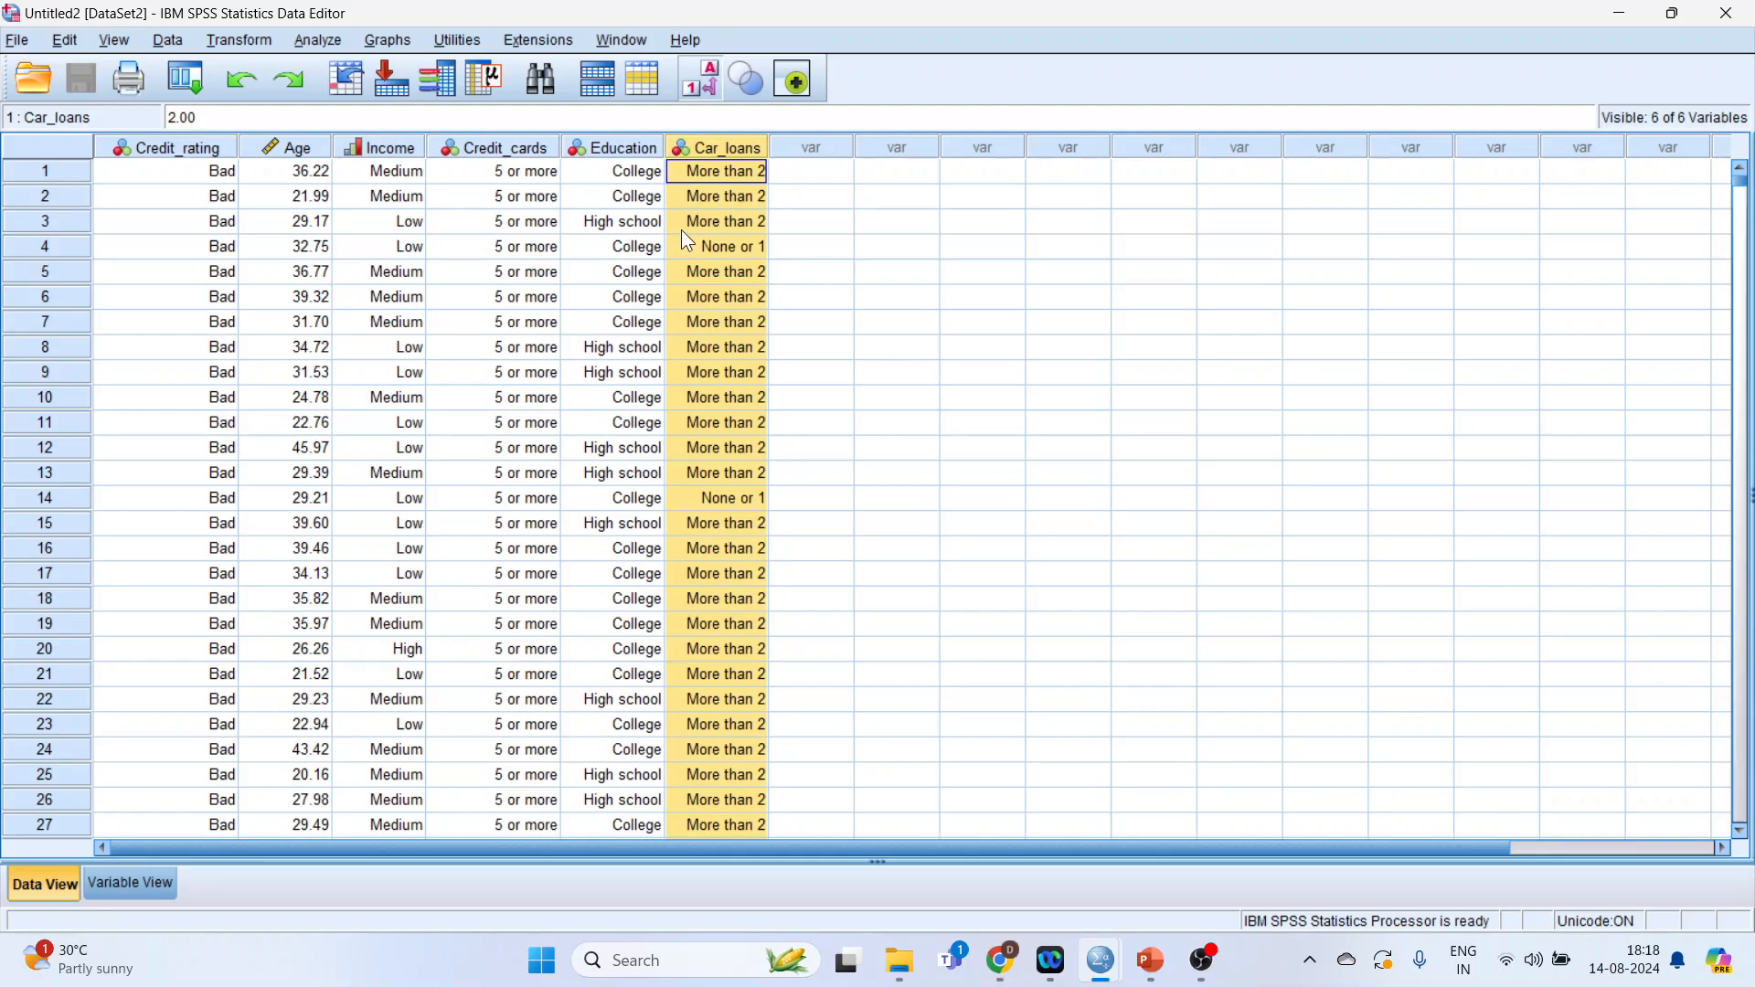
pyautogui.click(699, 79)
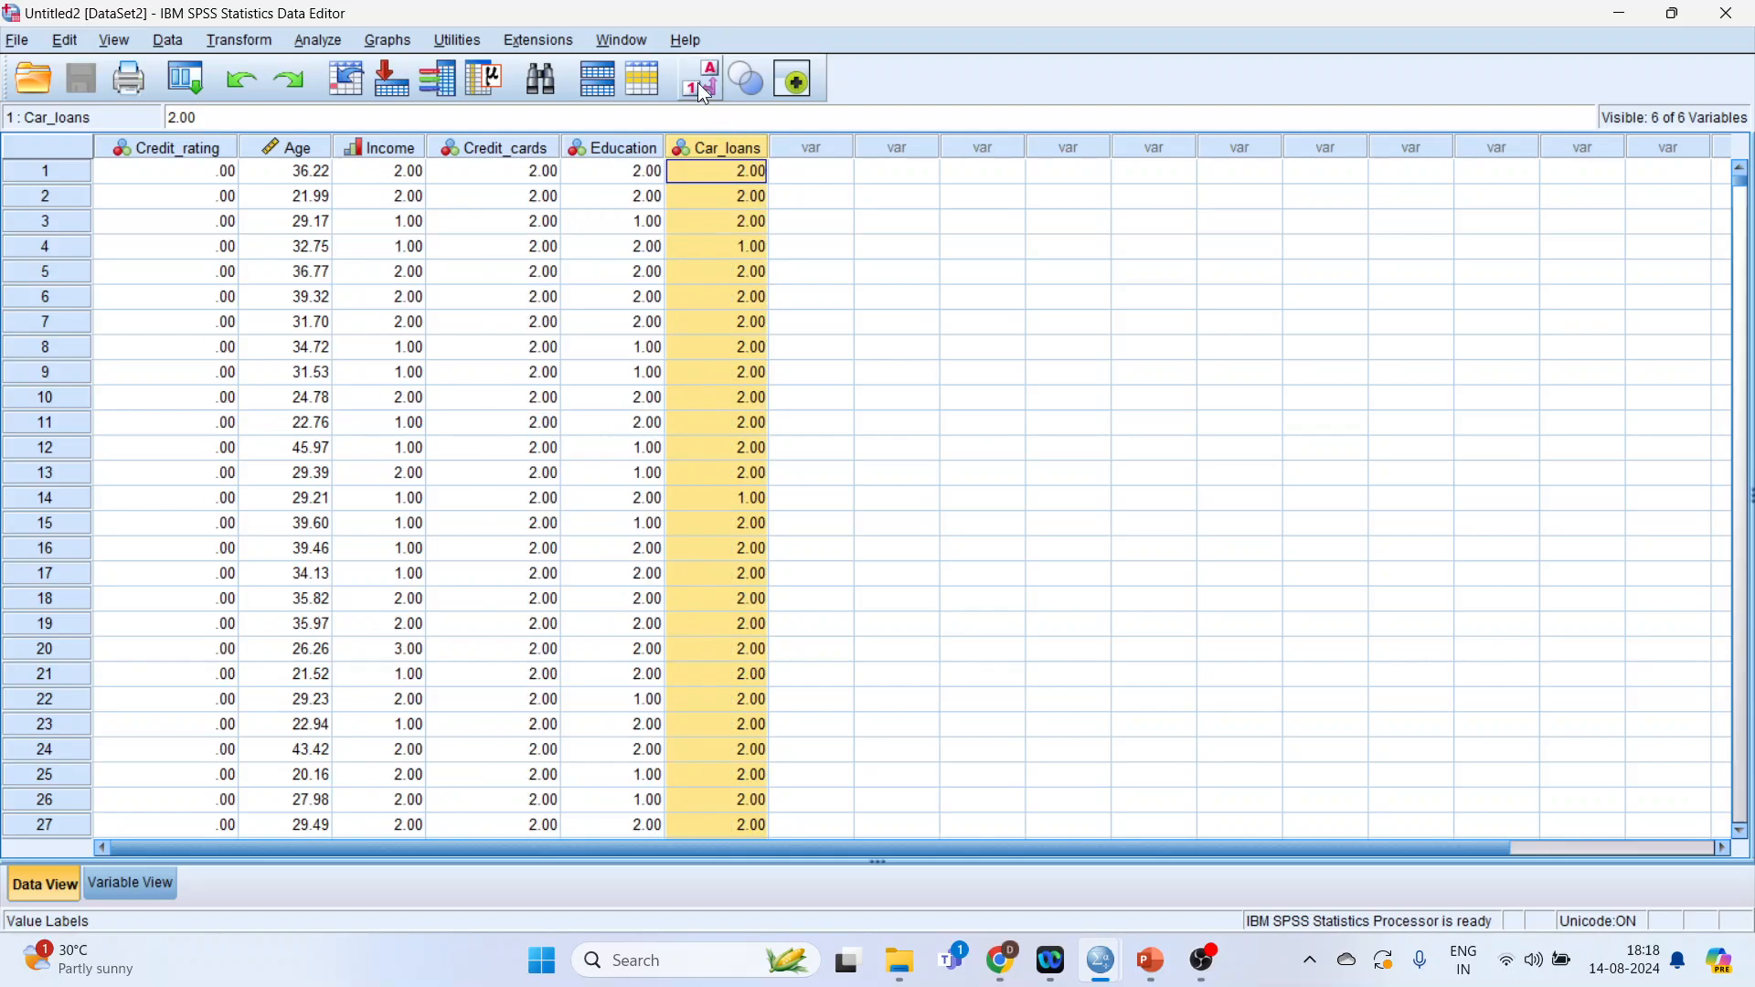
# - Review the value label definitions of the Credit_rating variable in the variable view, leaving them unedited
pyautogui.click(137, 890)
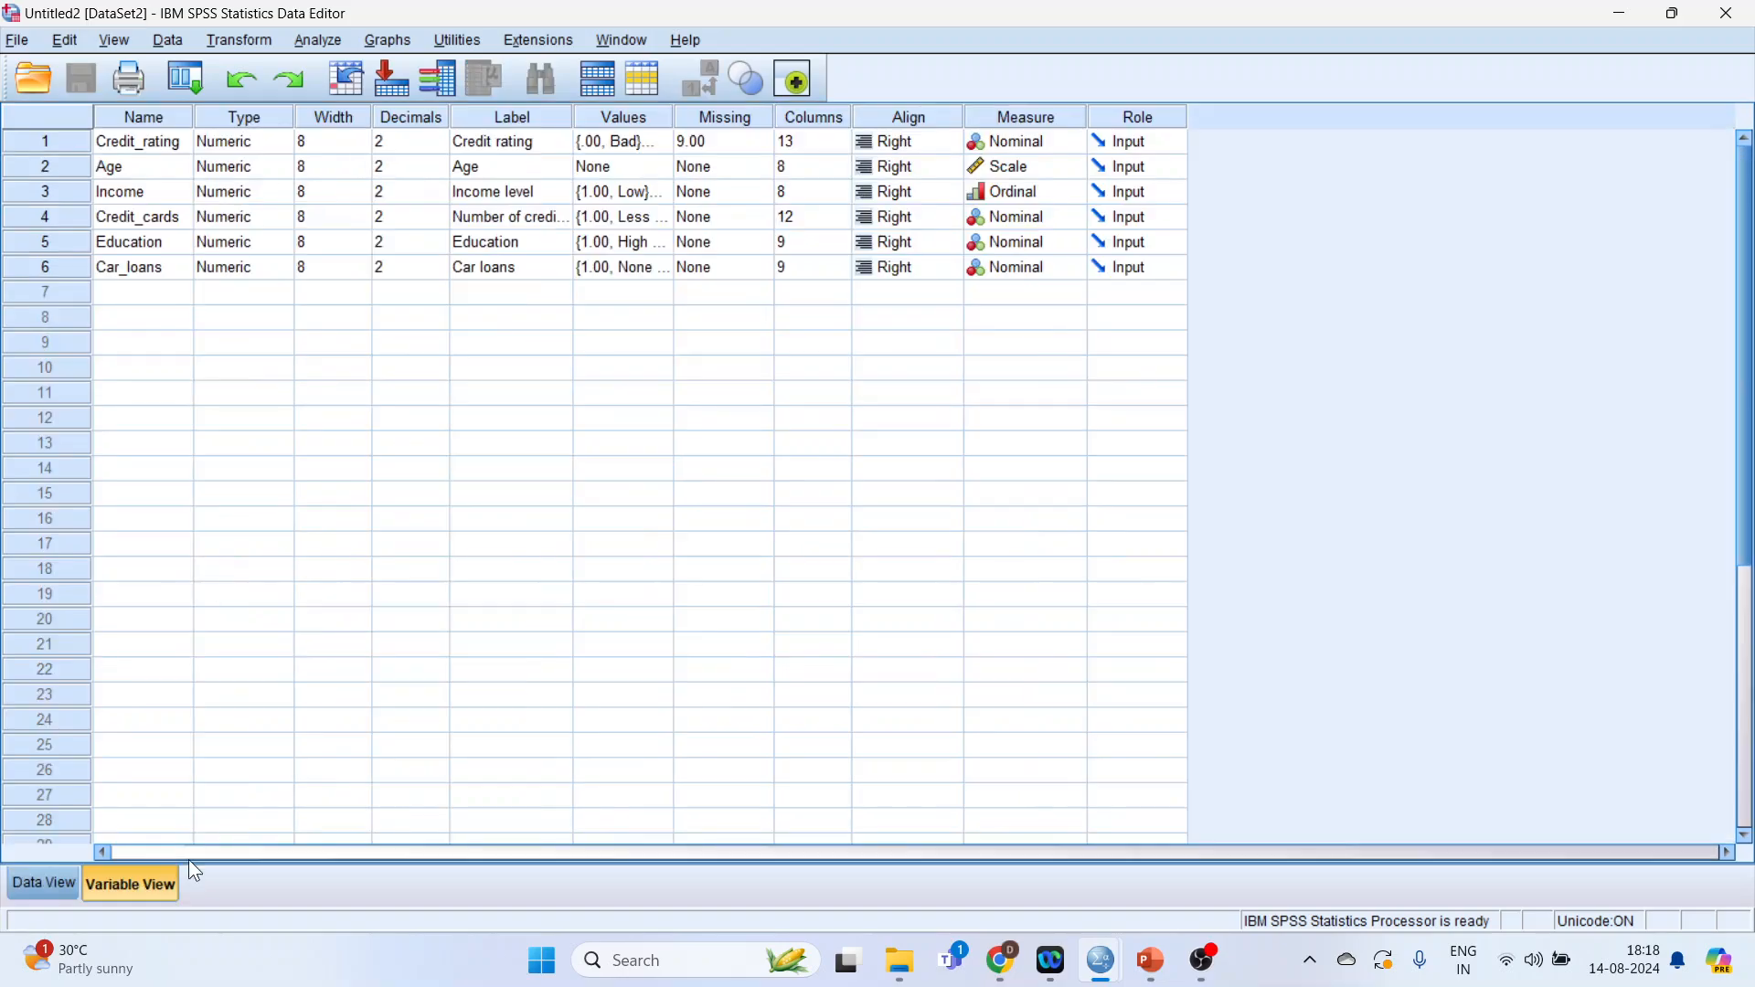
pyautogui.doubleClick(658, 145)
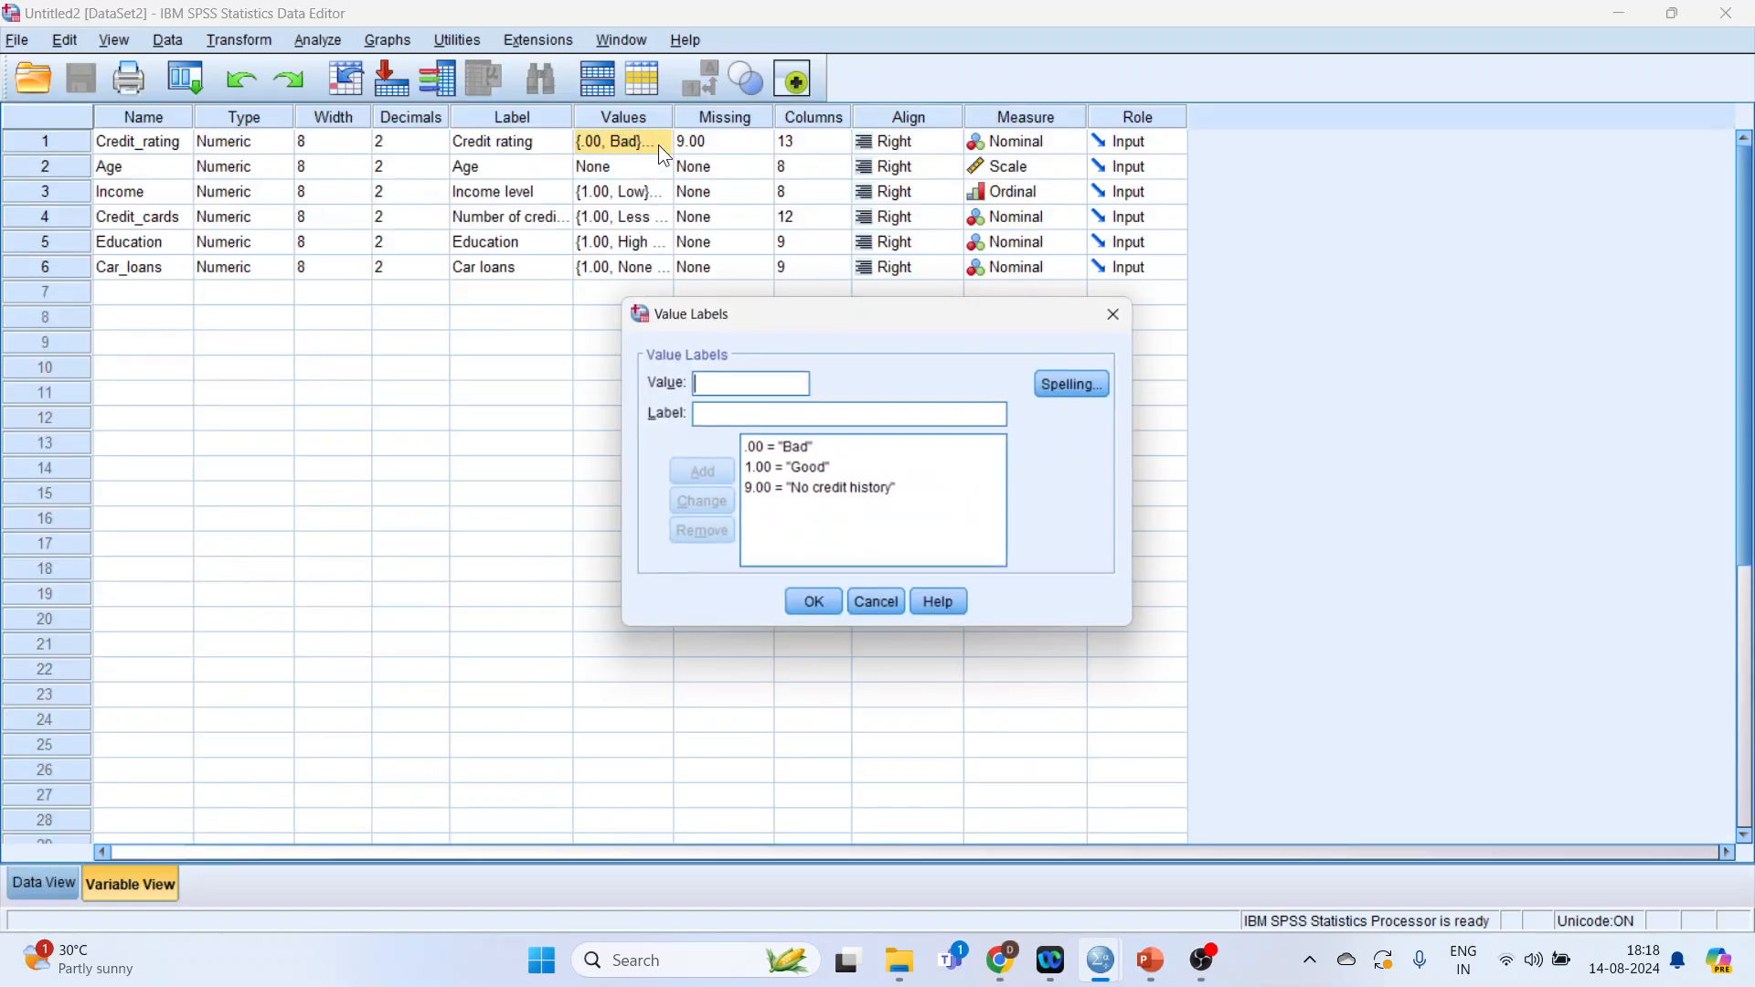
pyautogui.click(796, 454)
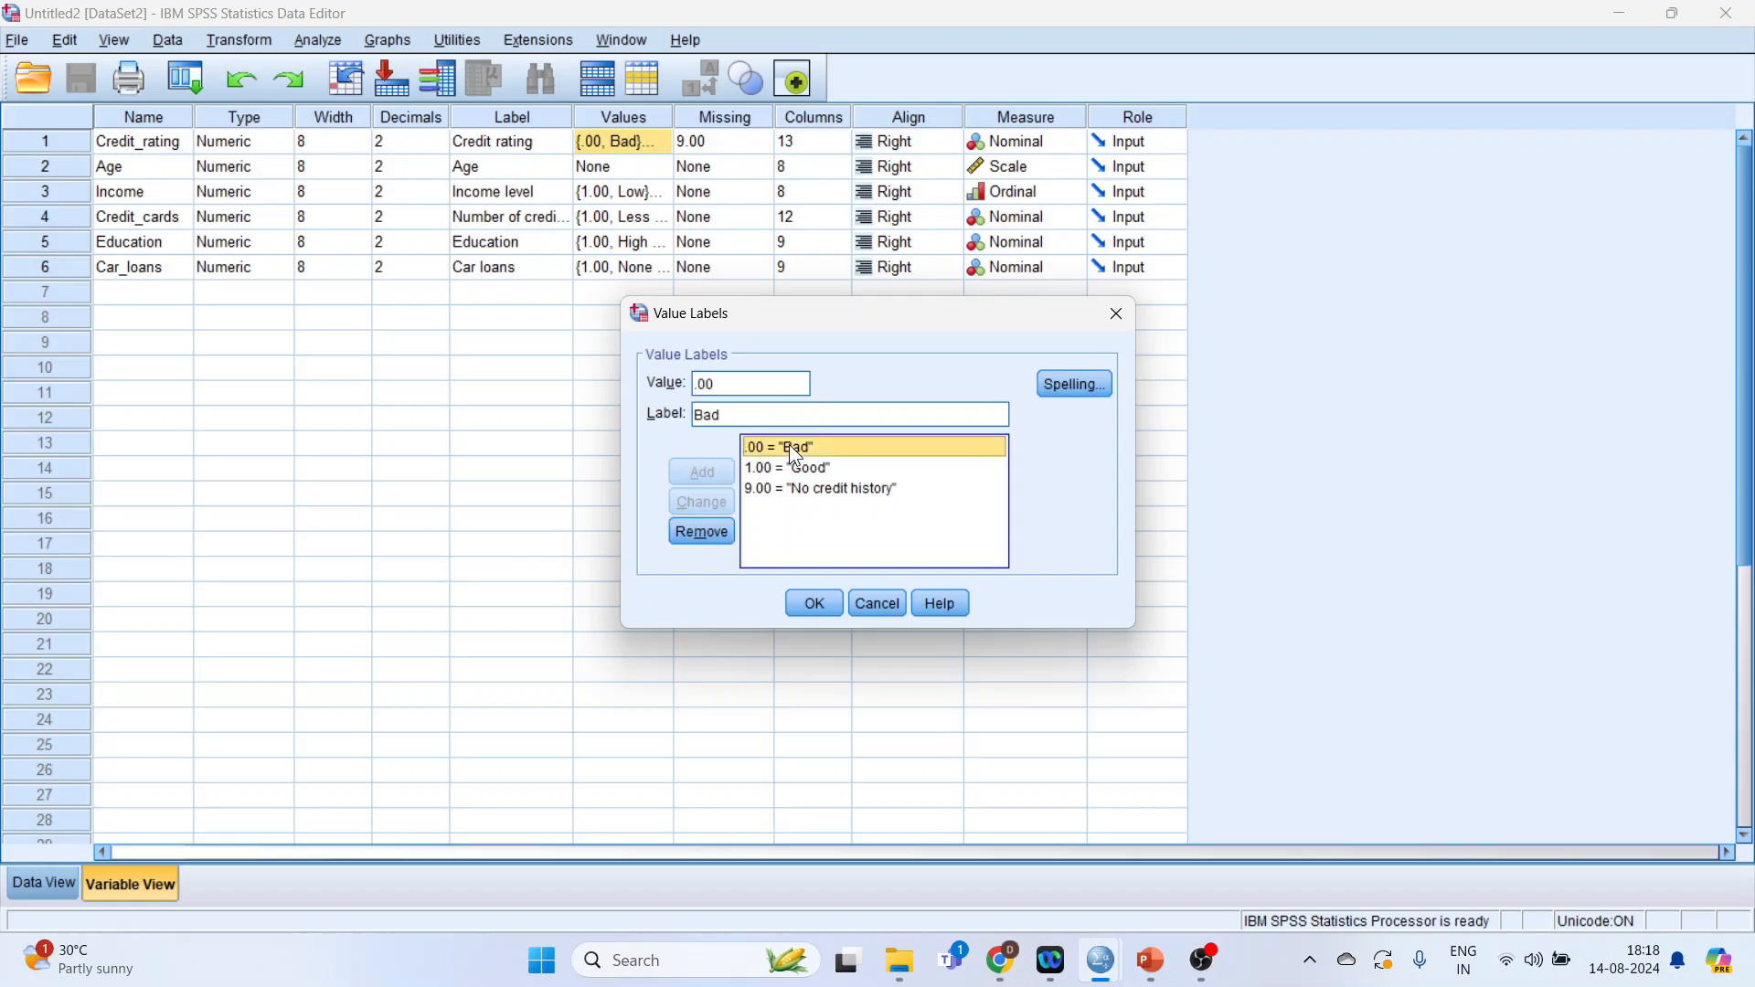
pyautogui.click(800, 469)
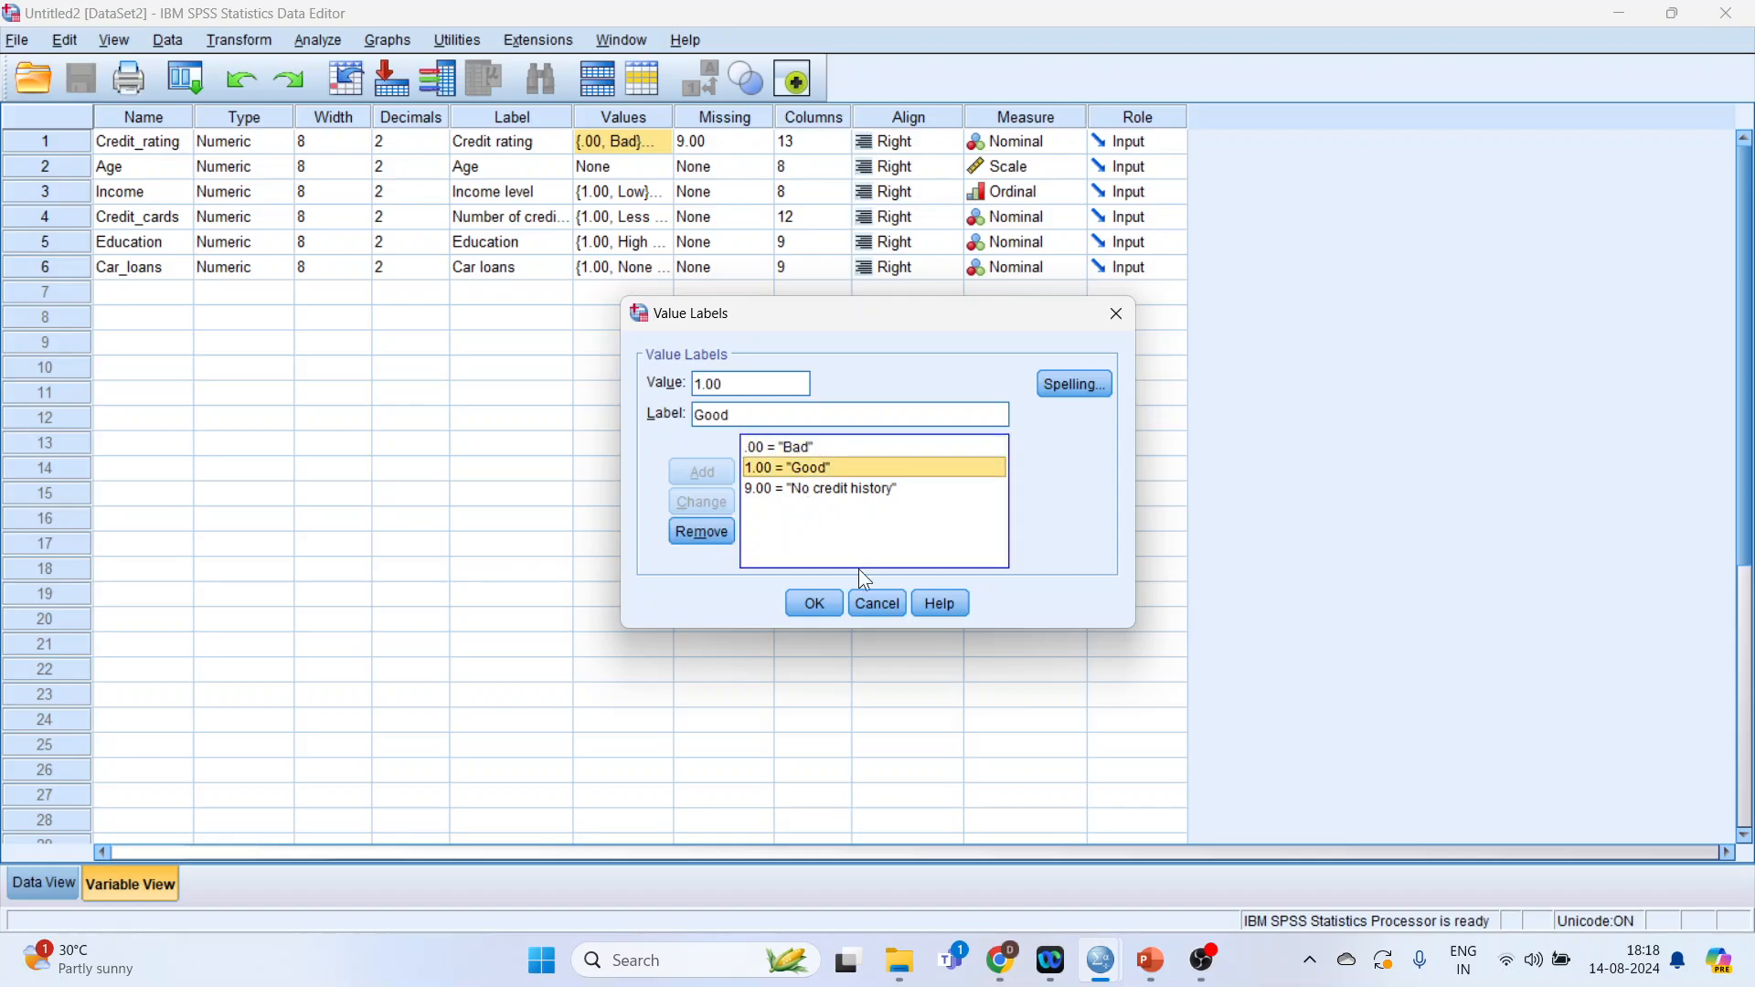
pyautogui.click(879, 604)
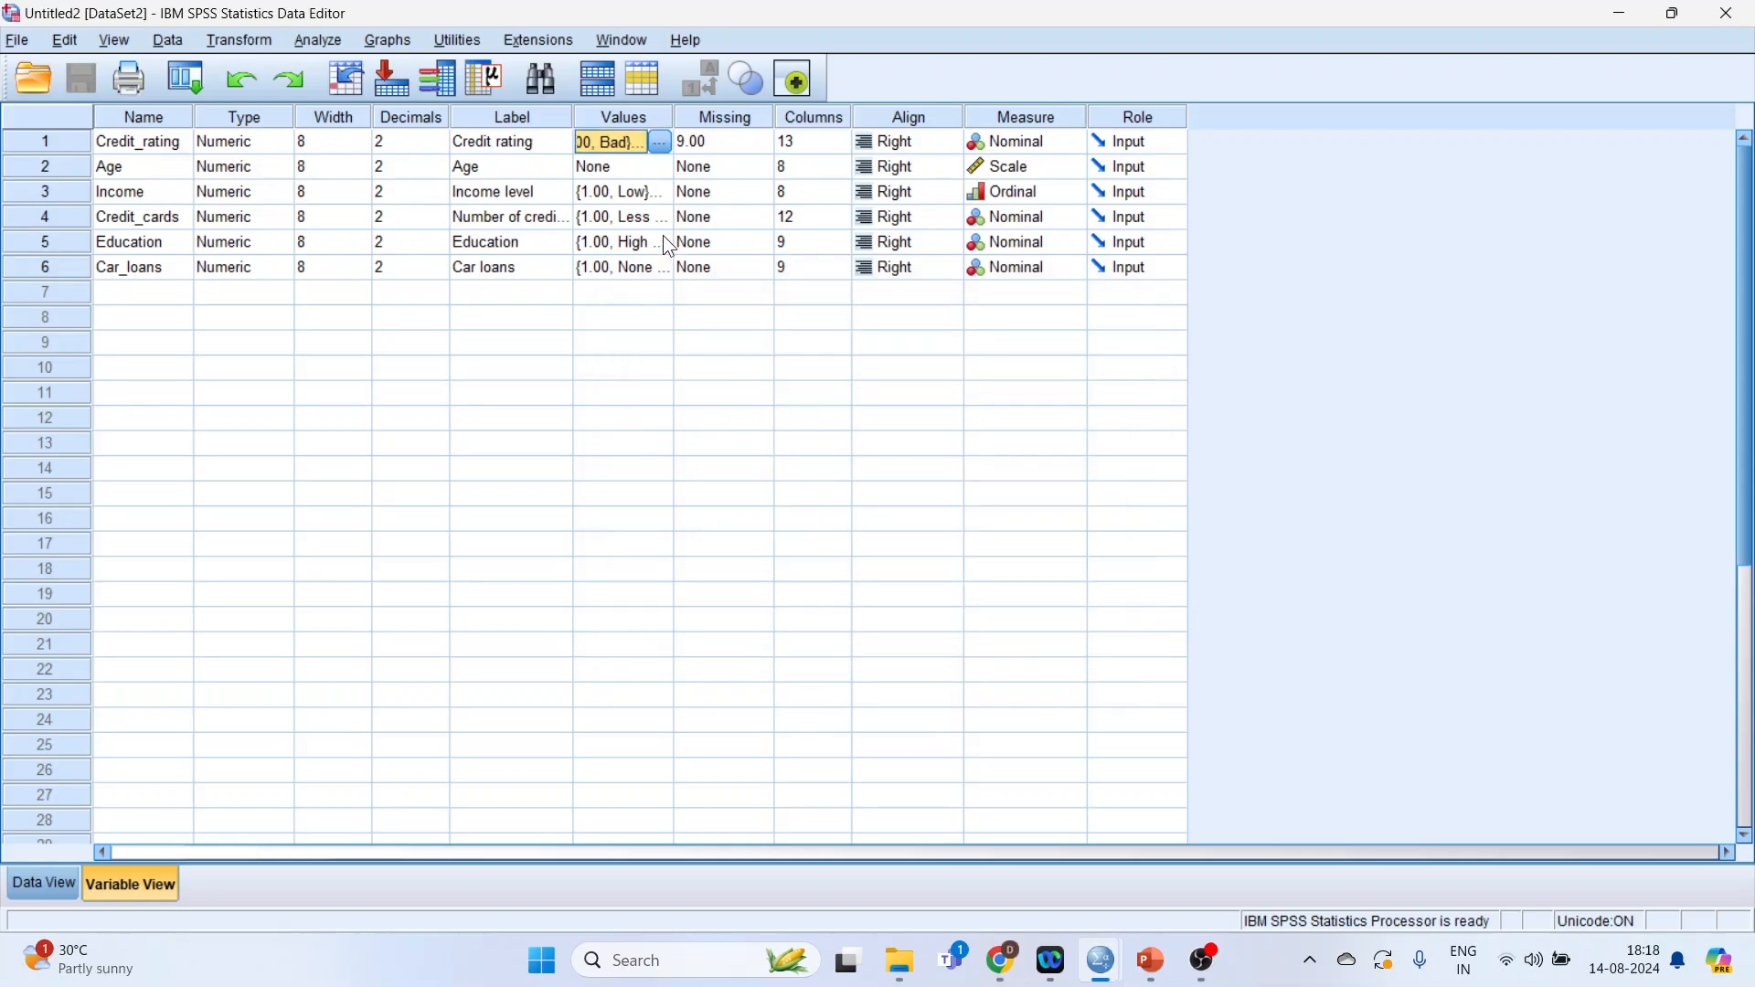
# - Review each value label definition of the Income variable and accept the definitions without editing them
pyautogui.doubleClick(662, 193)
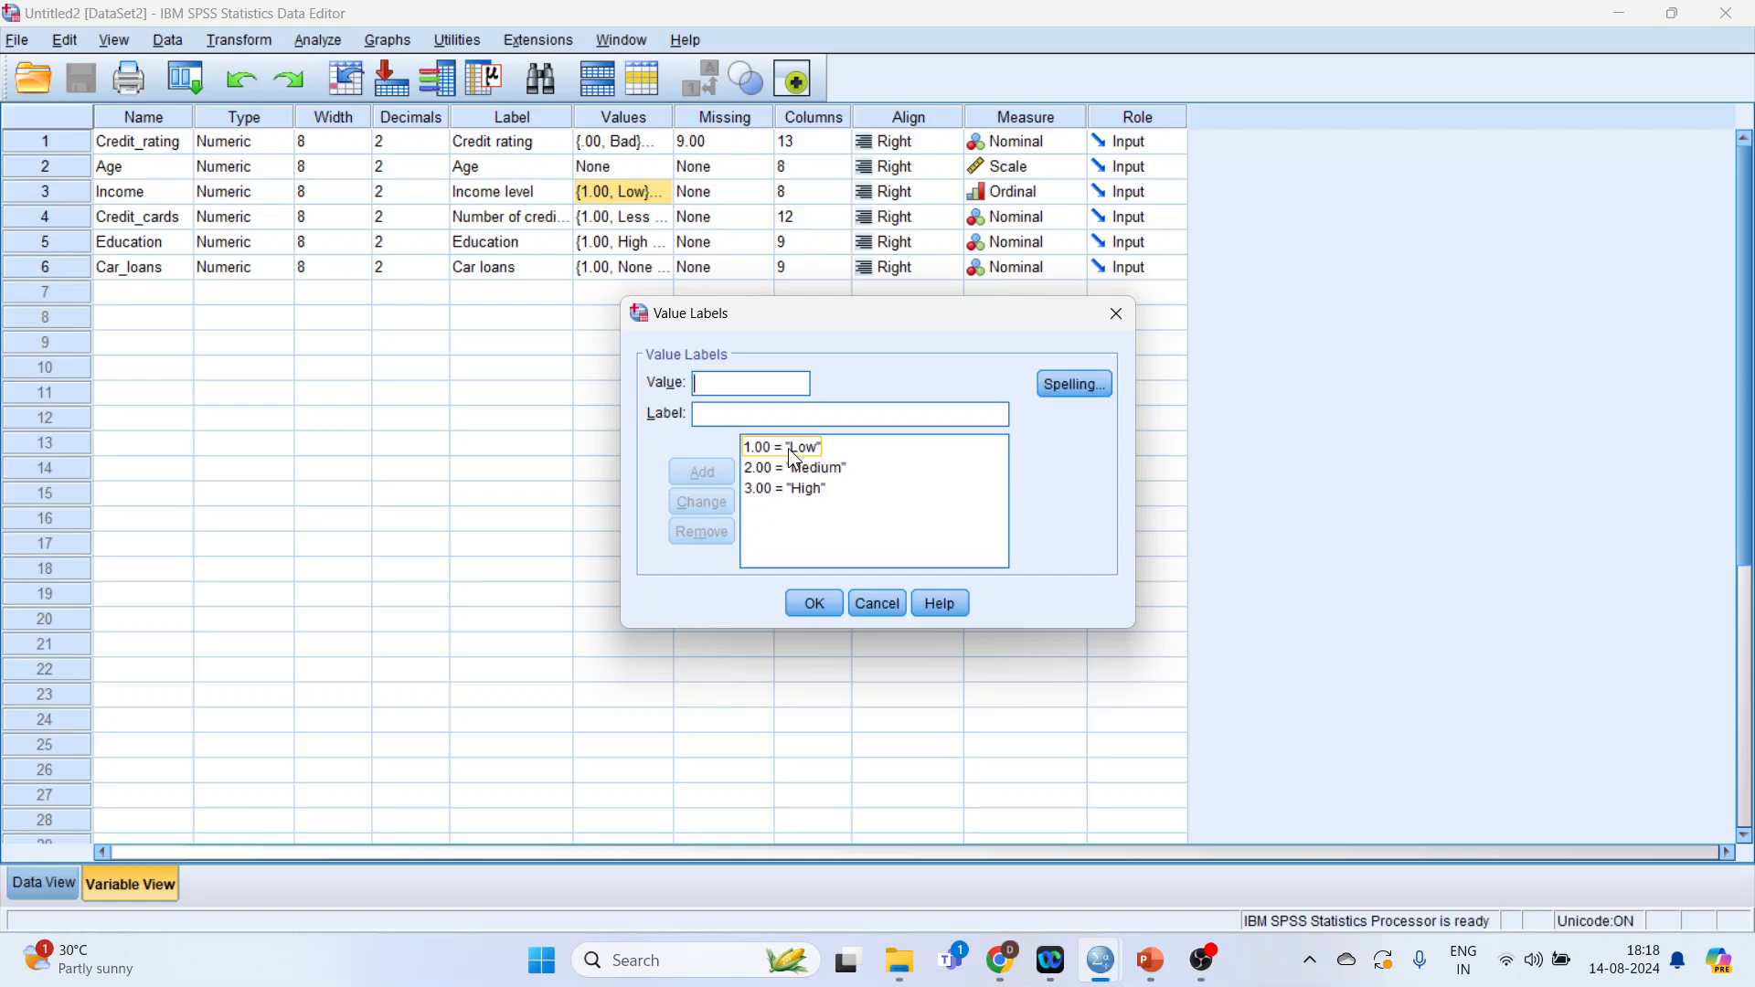
pyautogui.click(788, 448)
pyautogui.click(794, 464)
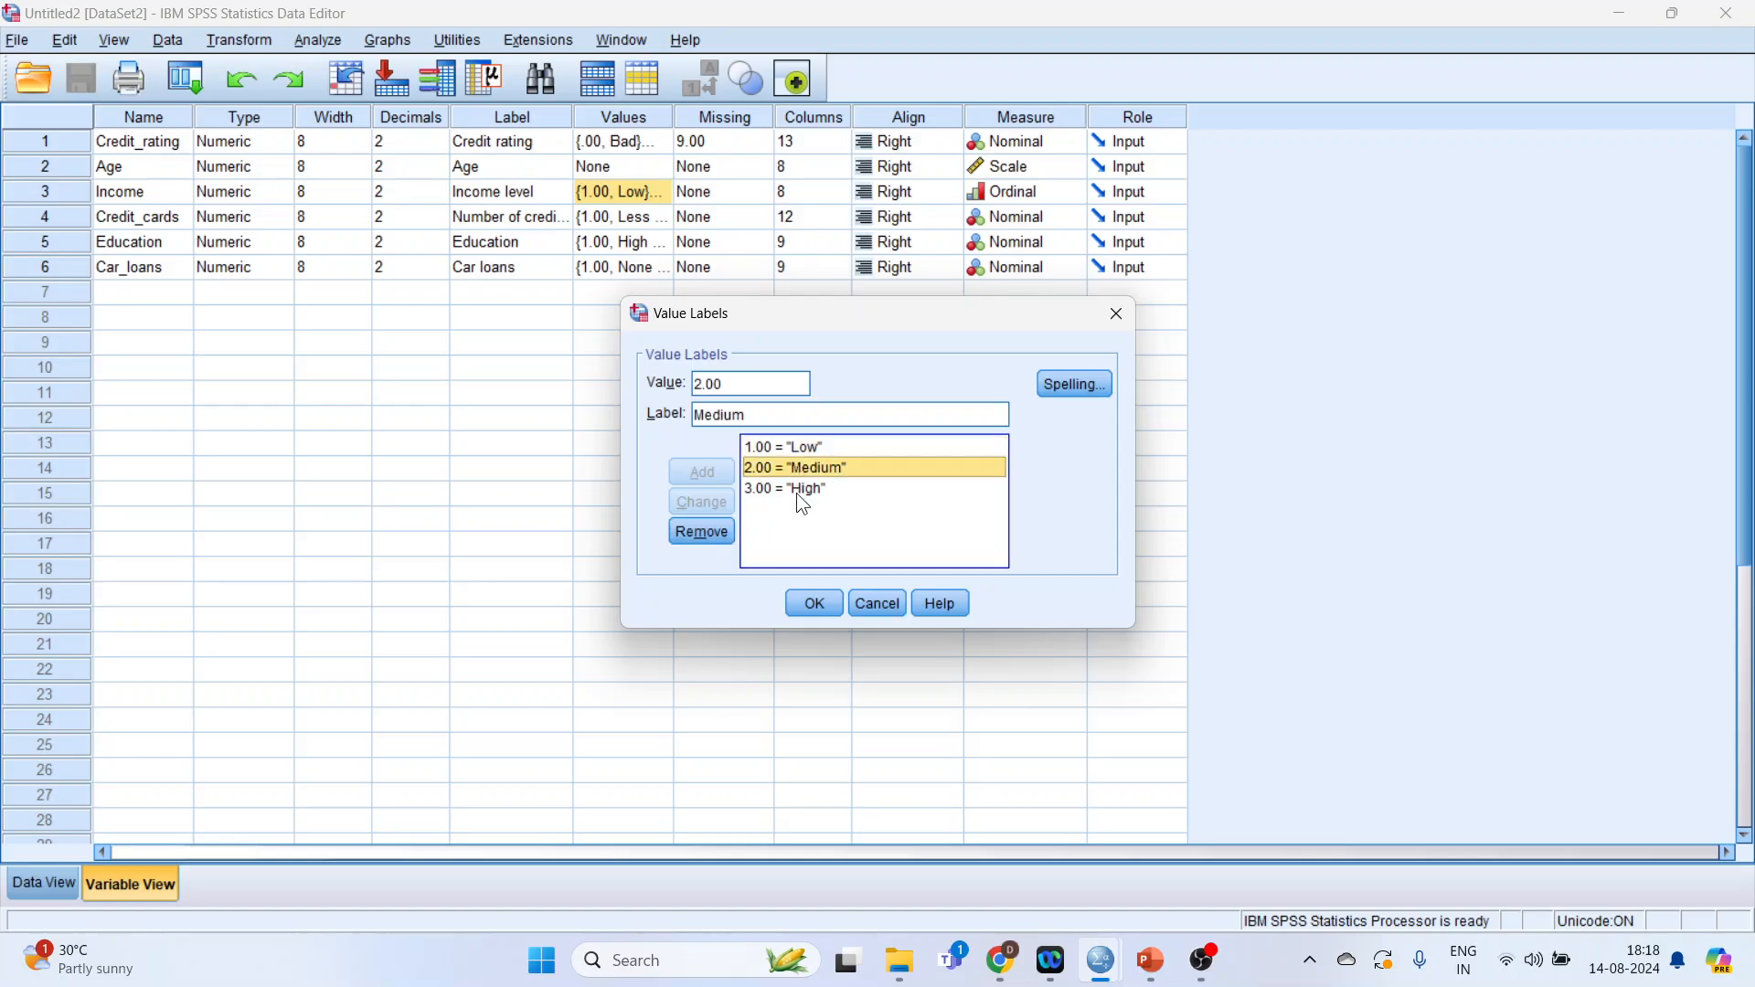
pyautogui.click(797, 490)
pyautogui.click(815, 604)
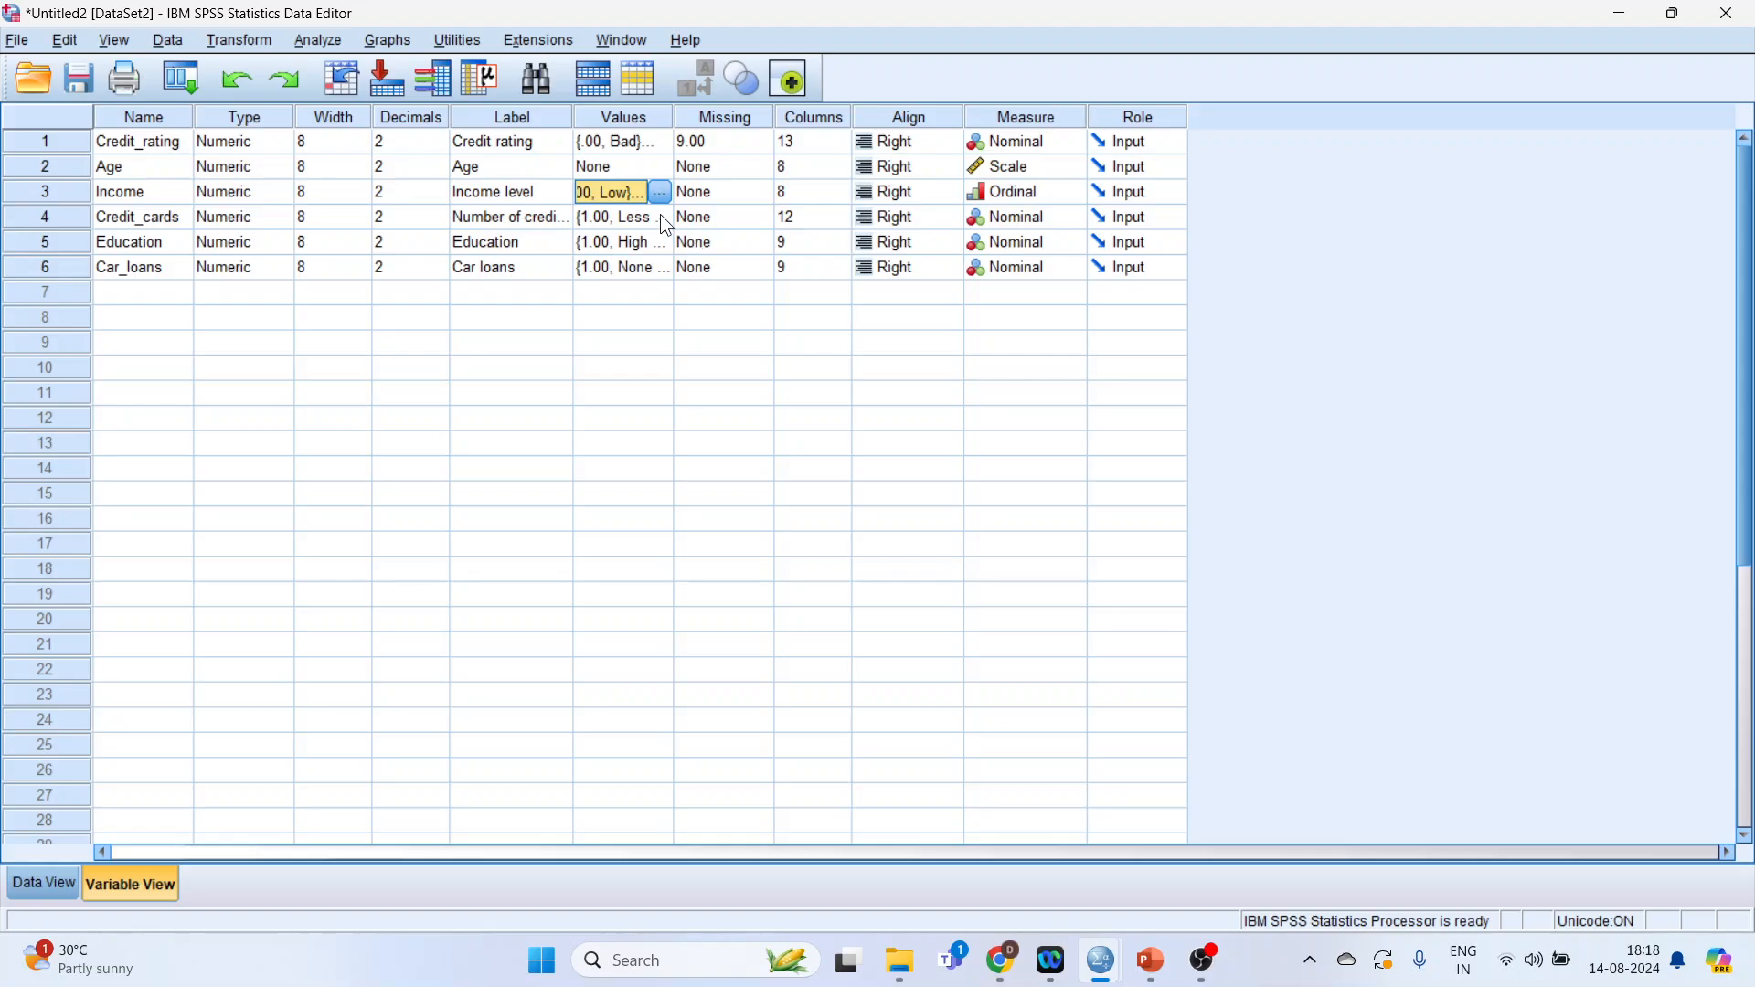
# - Review the value label definitions of the Credit_cards and Education variables without editing them
pyautogui.doubleClick(666, 225)
pyautogui.click(810, 451)
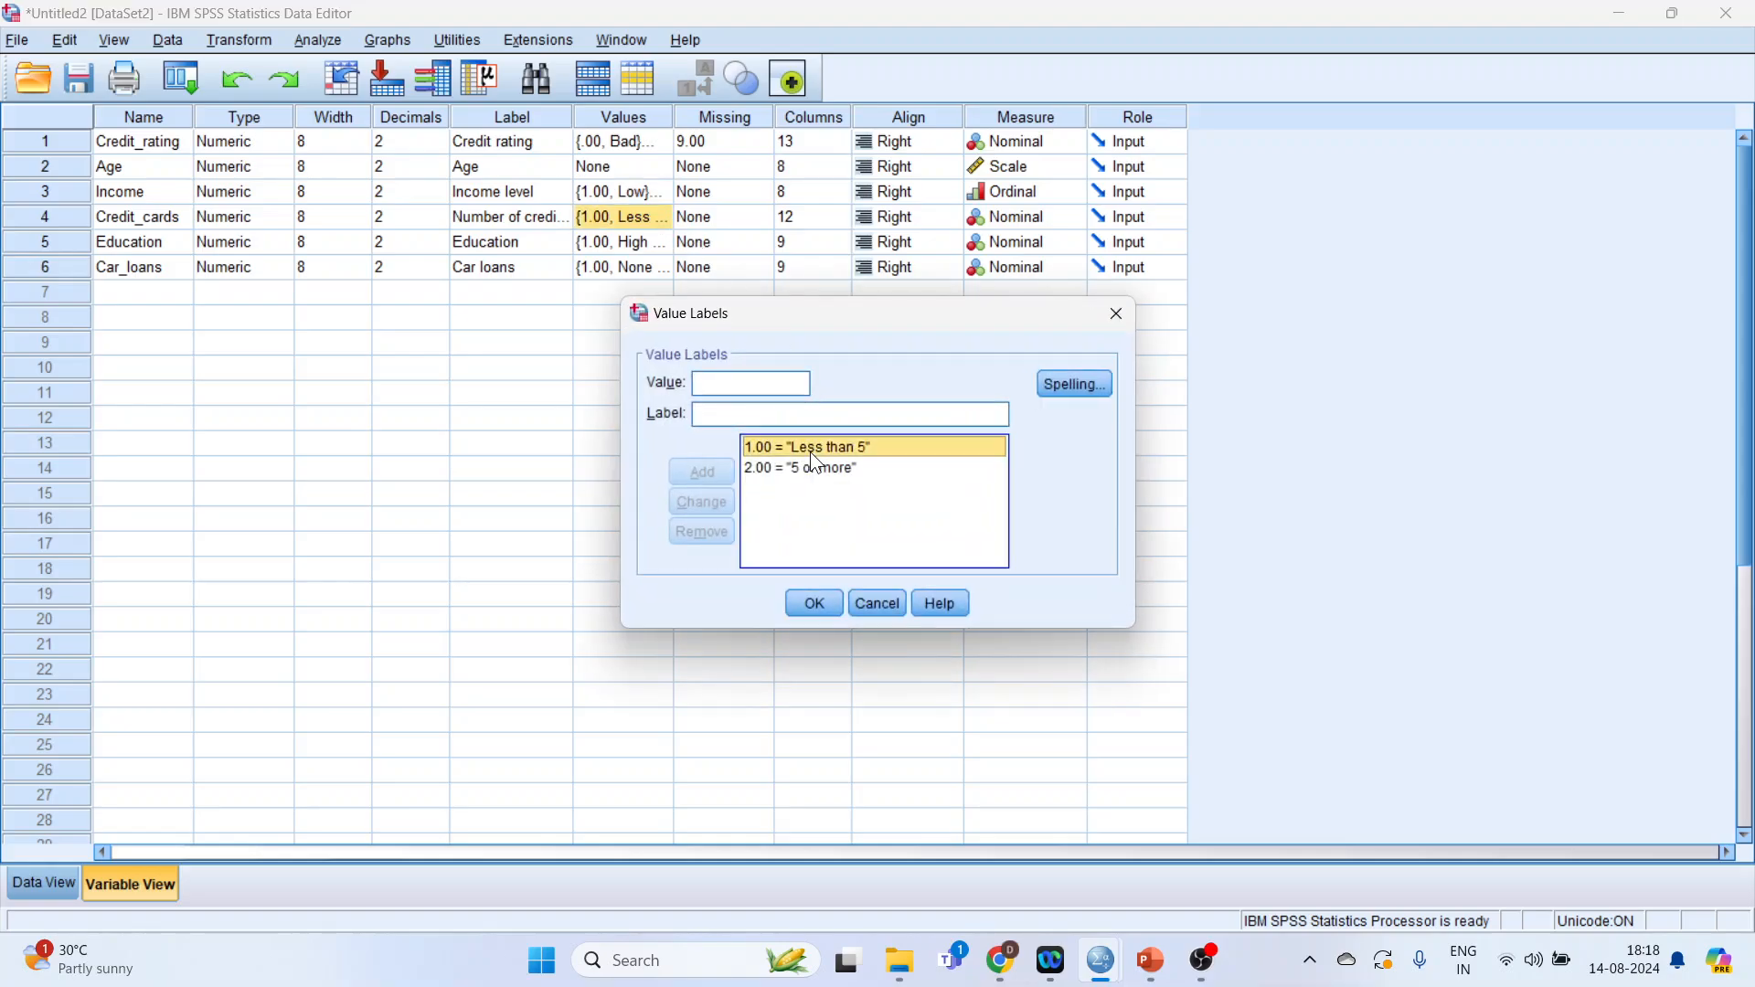
pyautogui.click(809, 469)
pyautogui.click(865, 602)
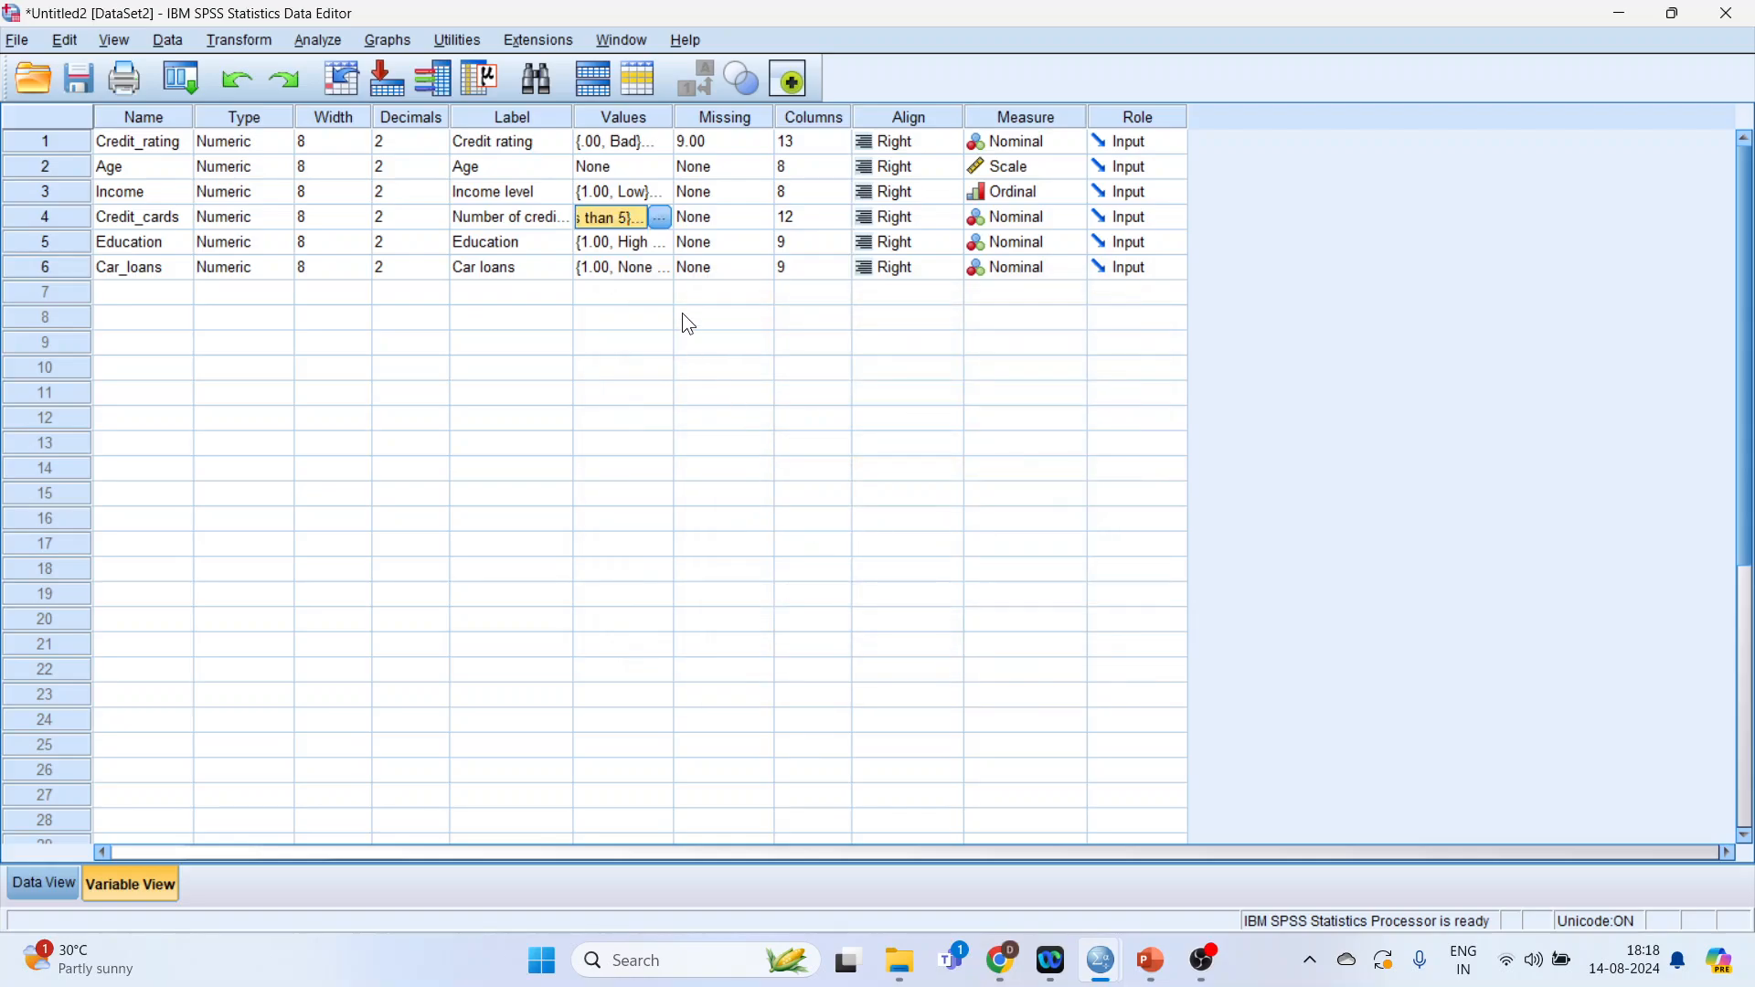
pyautogui.doubleClick(661, 244)
pyautogui.click(793, 448)
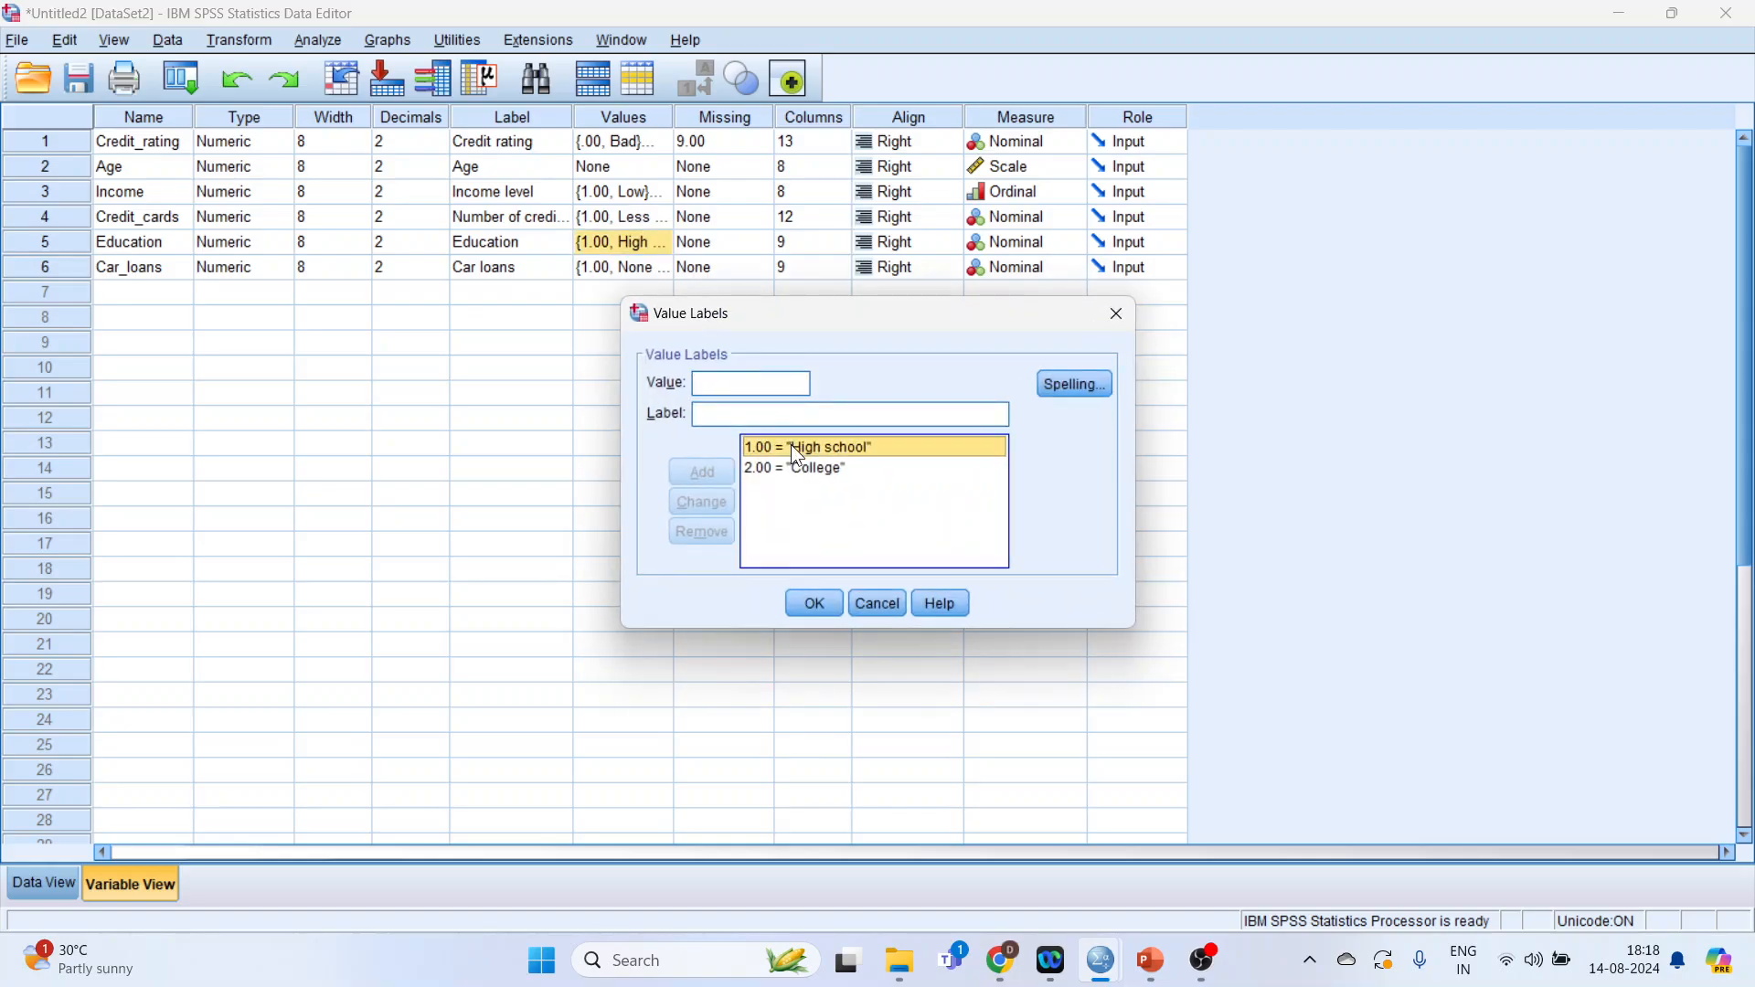
pyautogui.click(797, 471)
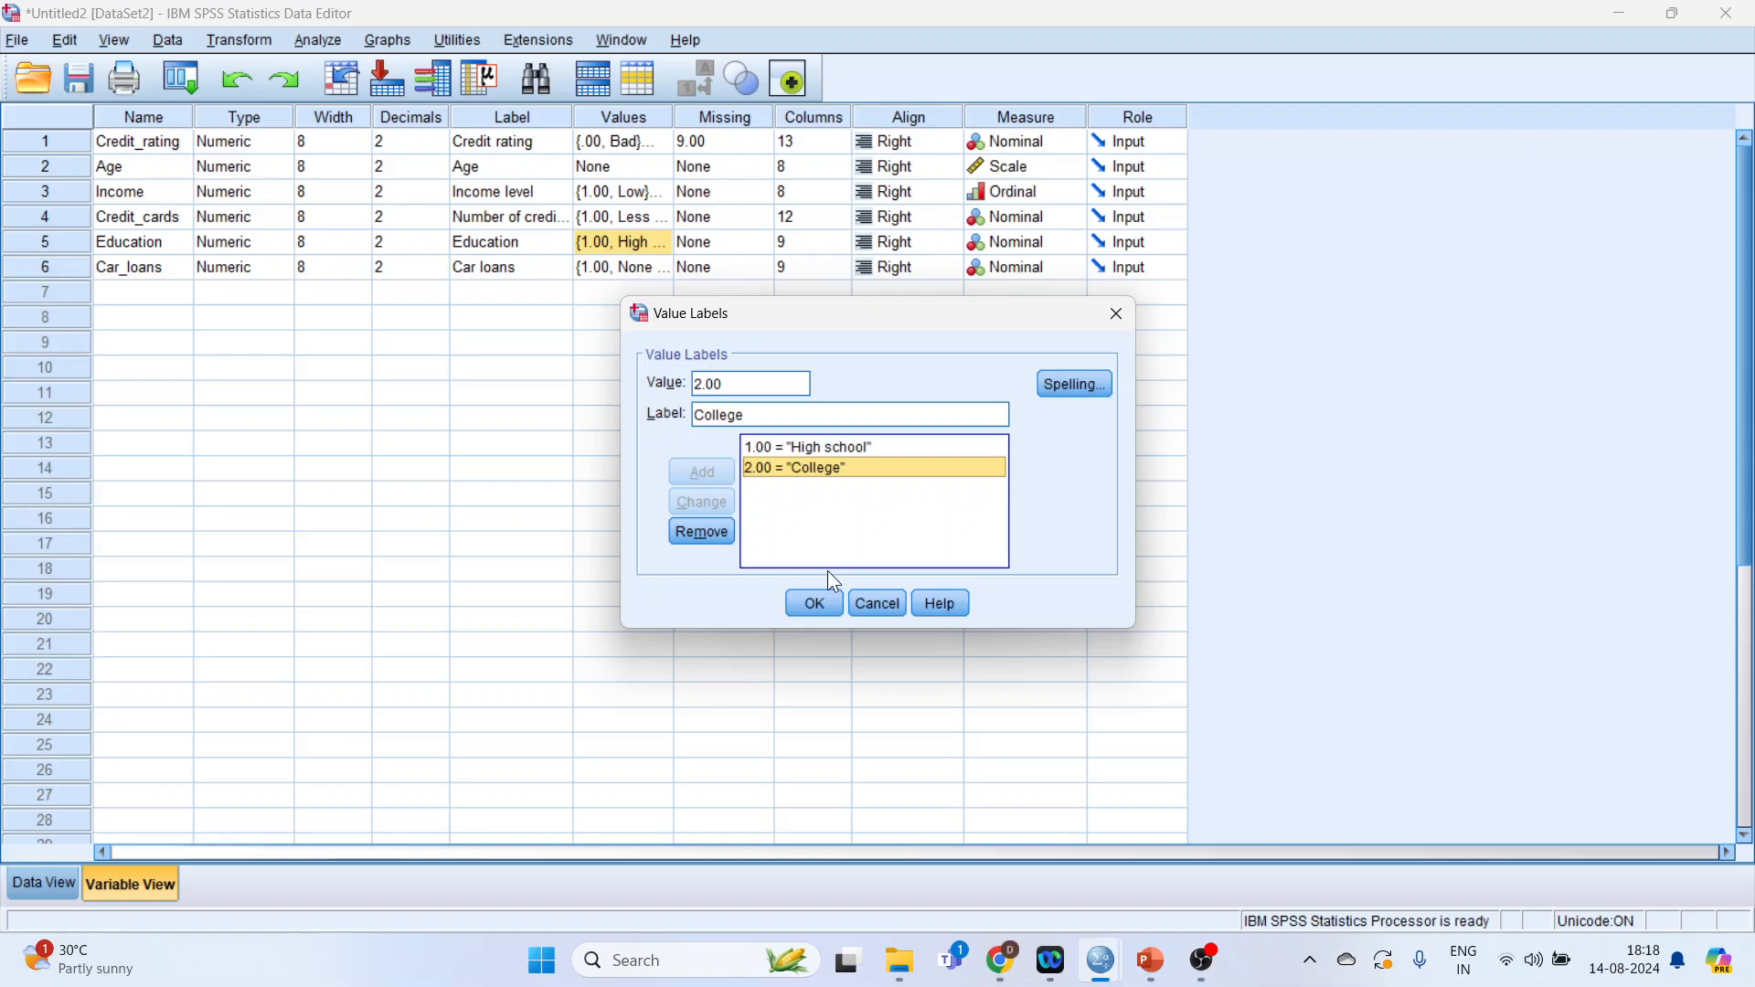
pyautogui.click(876, 604)
# - Review the value label definitions of the Car_loans variable without editing them
pyautogui.doubleClick(660, 274)
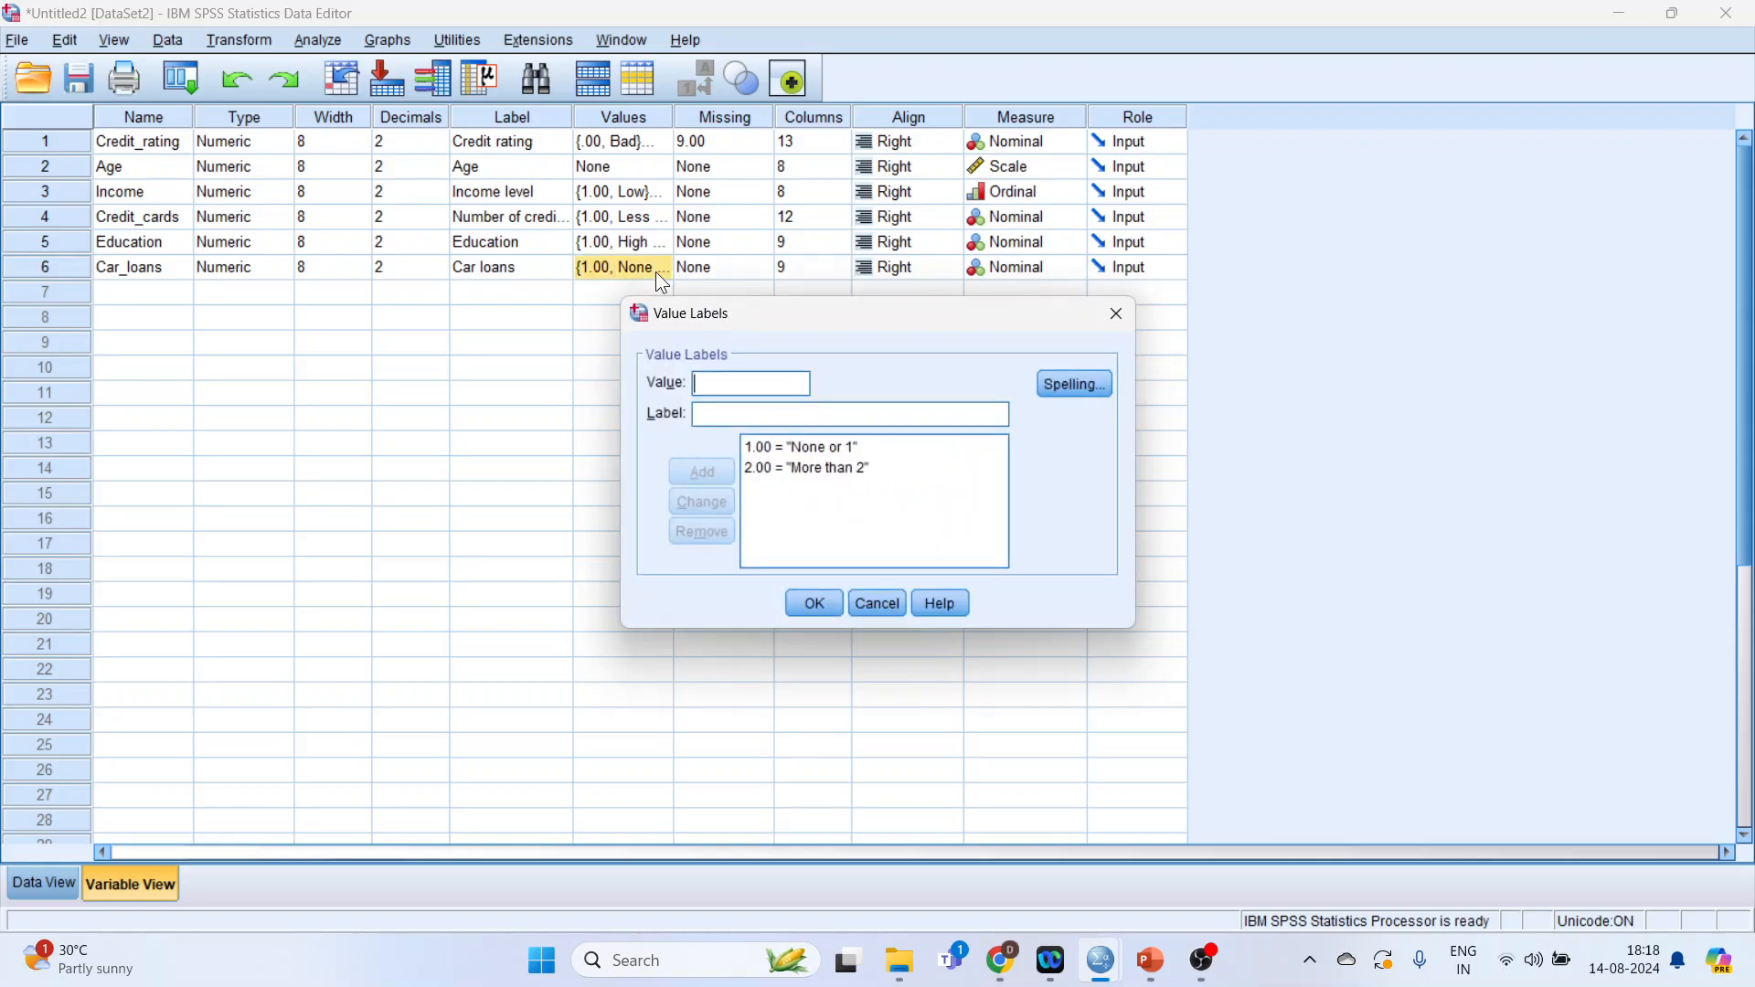
pyautogui.click(792, 447)
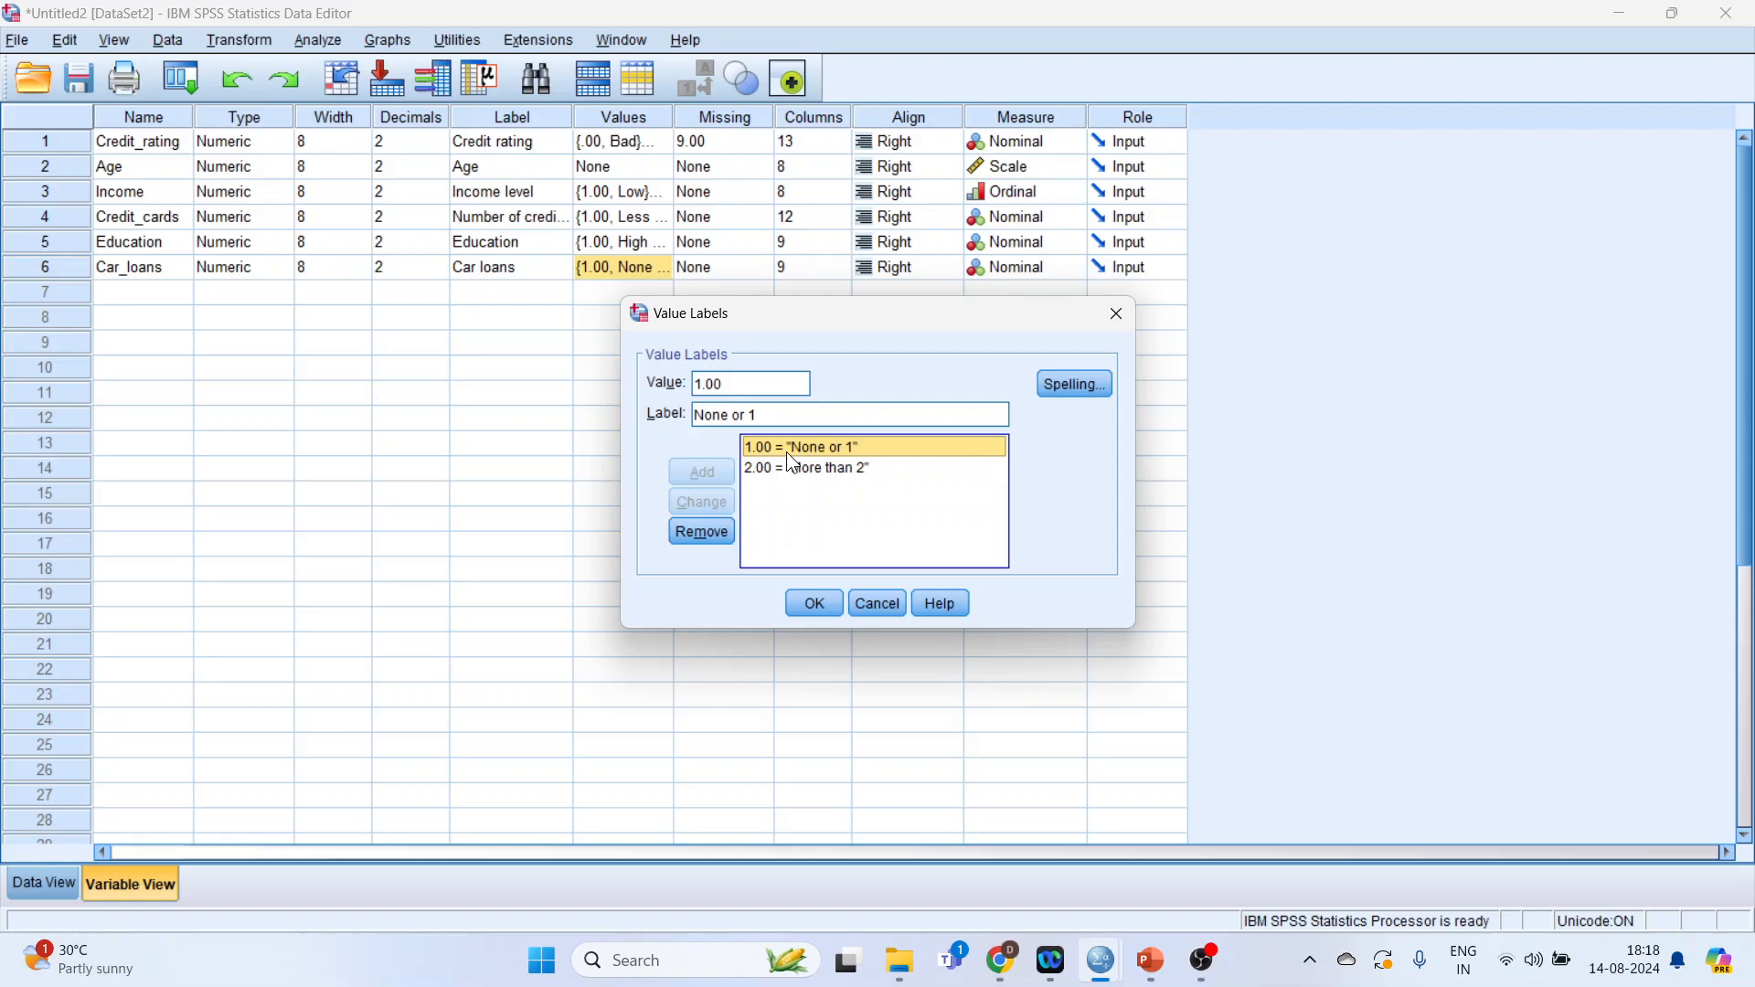
pyautogui.click(786, 468)
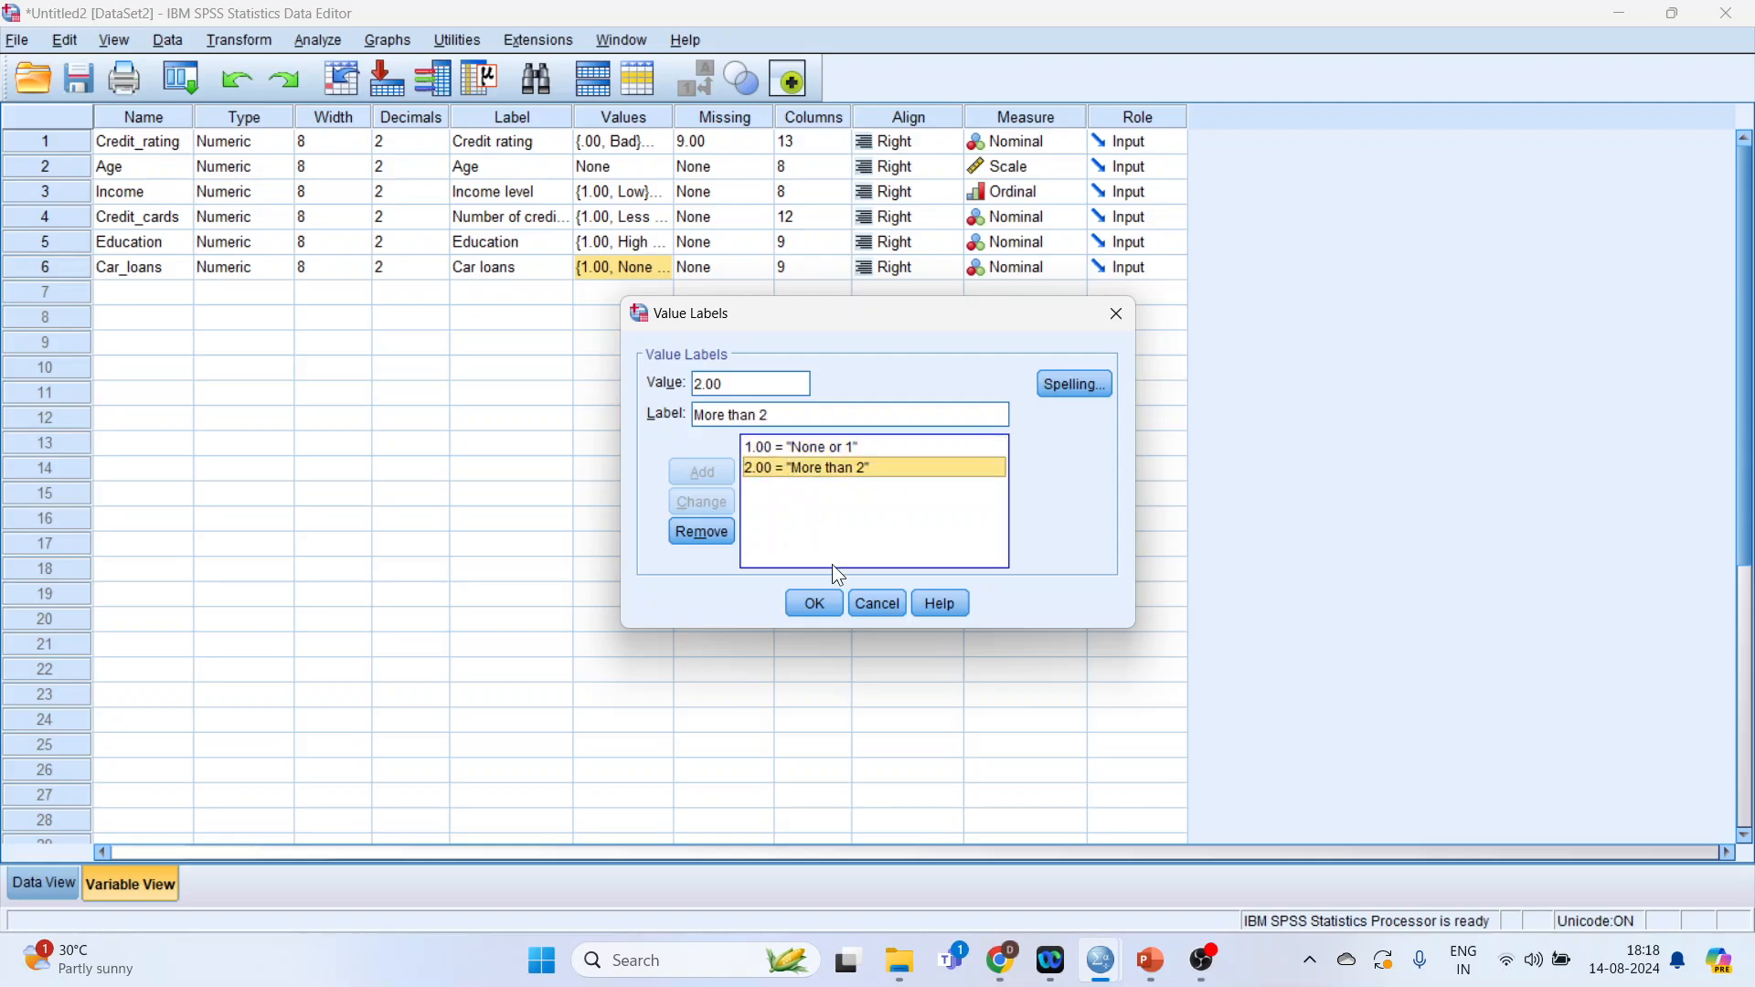
pyautogui.click(889, 607)
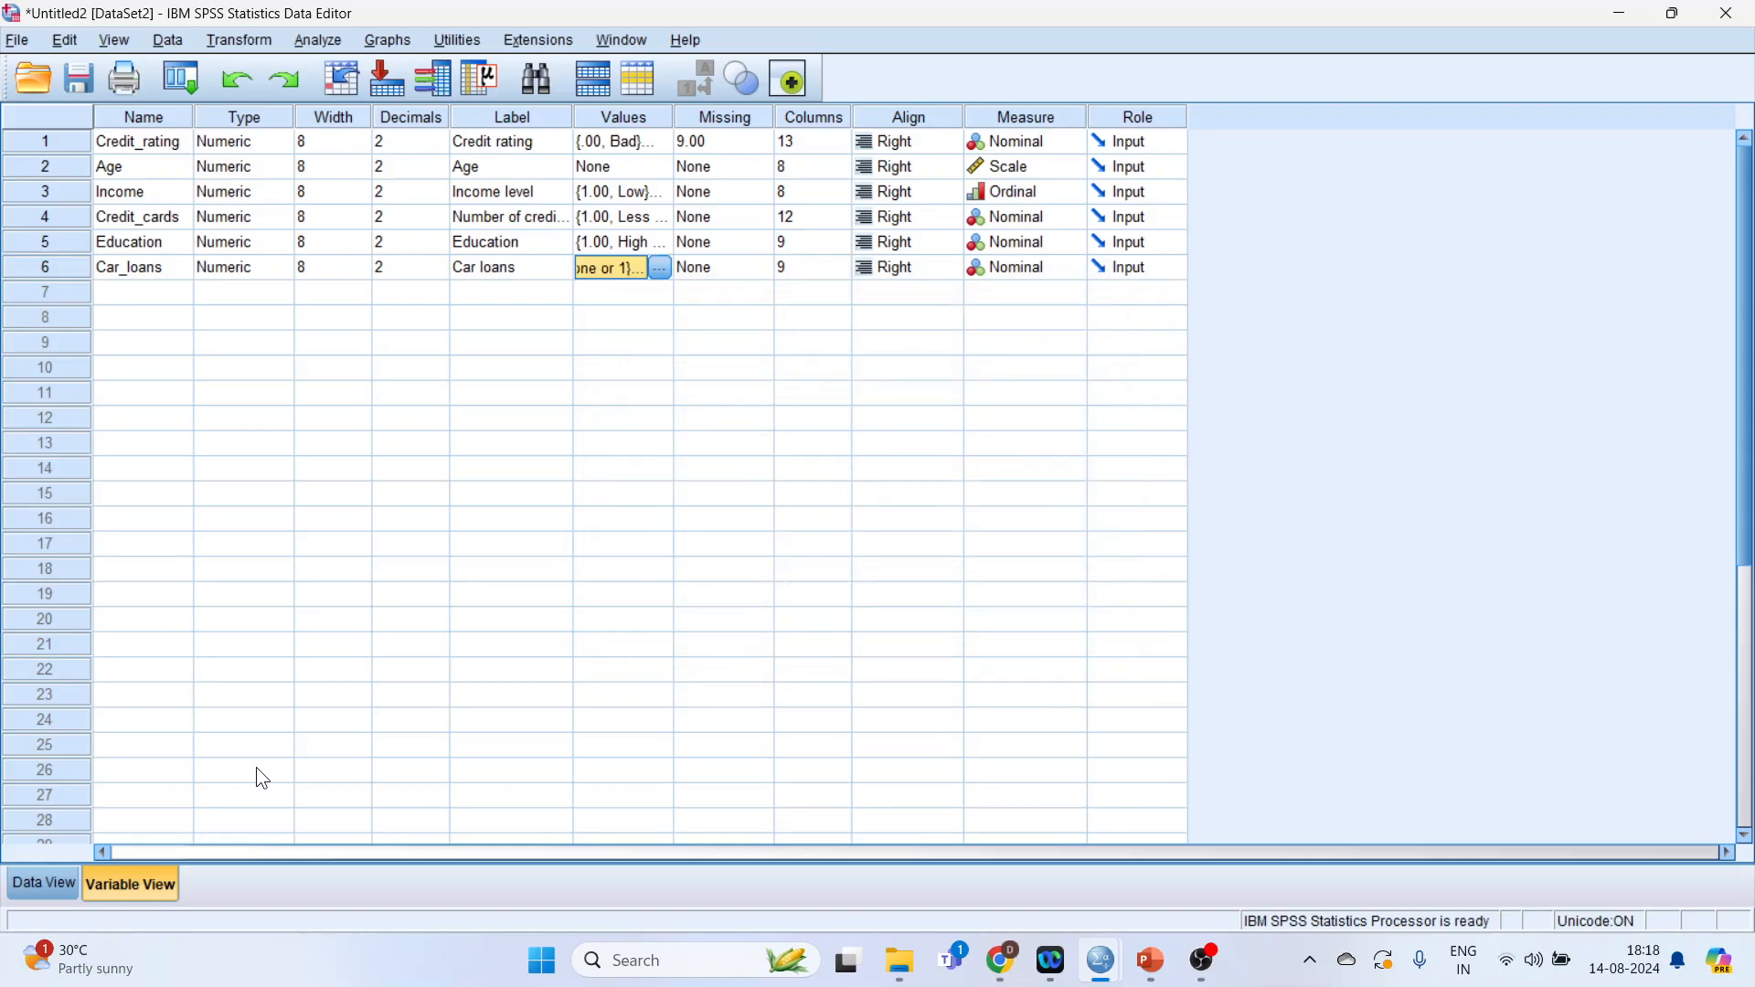
# - Return to the data view, display value labels, and highlight the cells from Age in row 4 to Car_loans in row 22
pyautogui.click(69, 882)
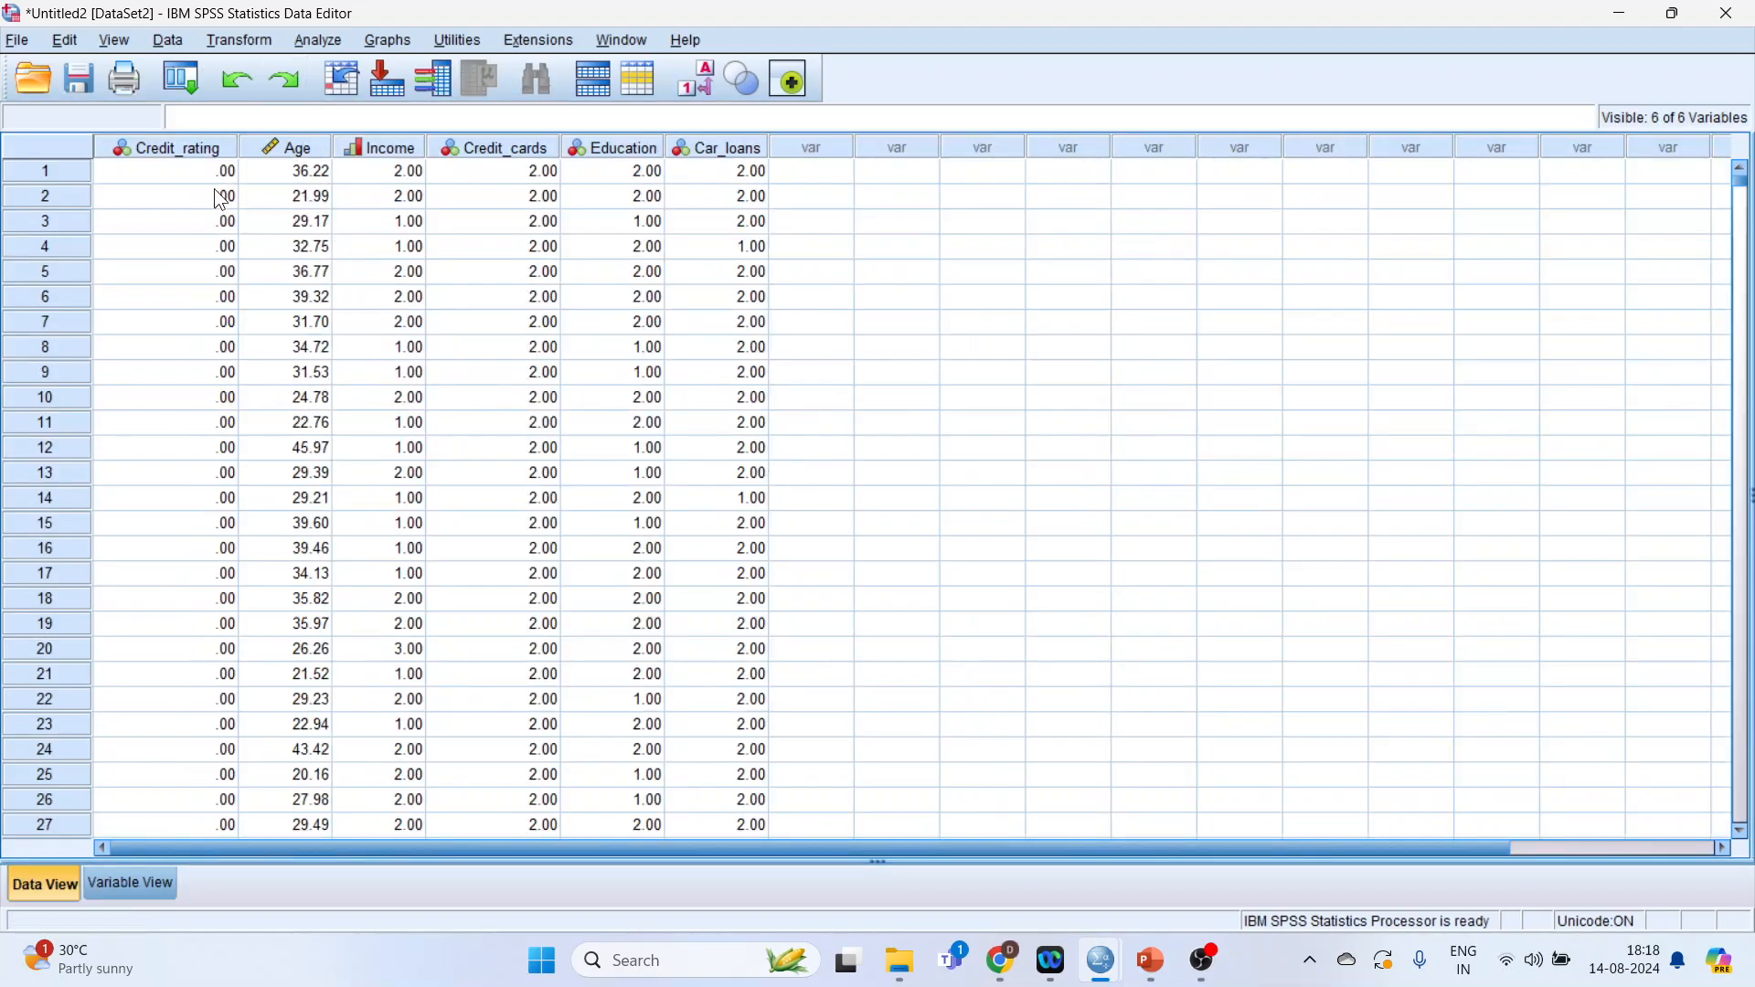
pyautogui.click(683, 90)
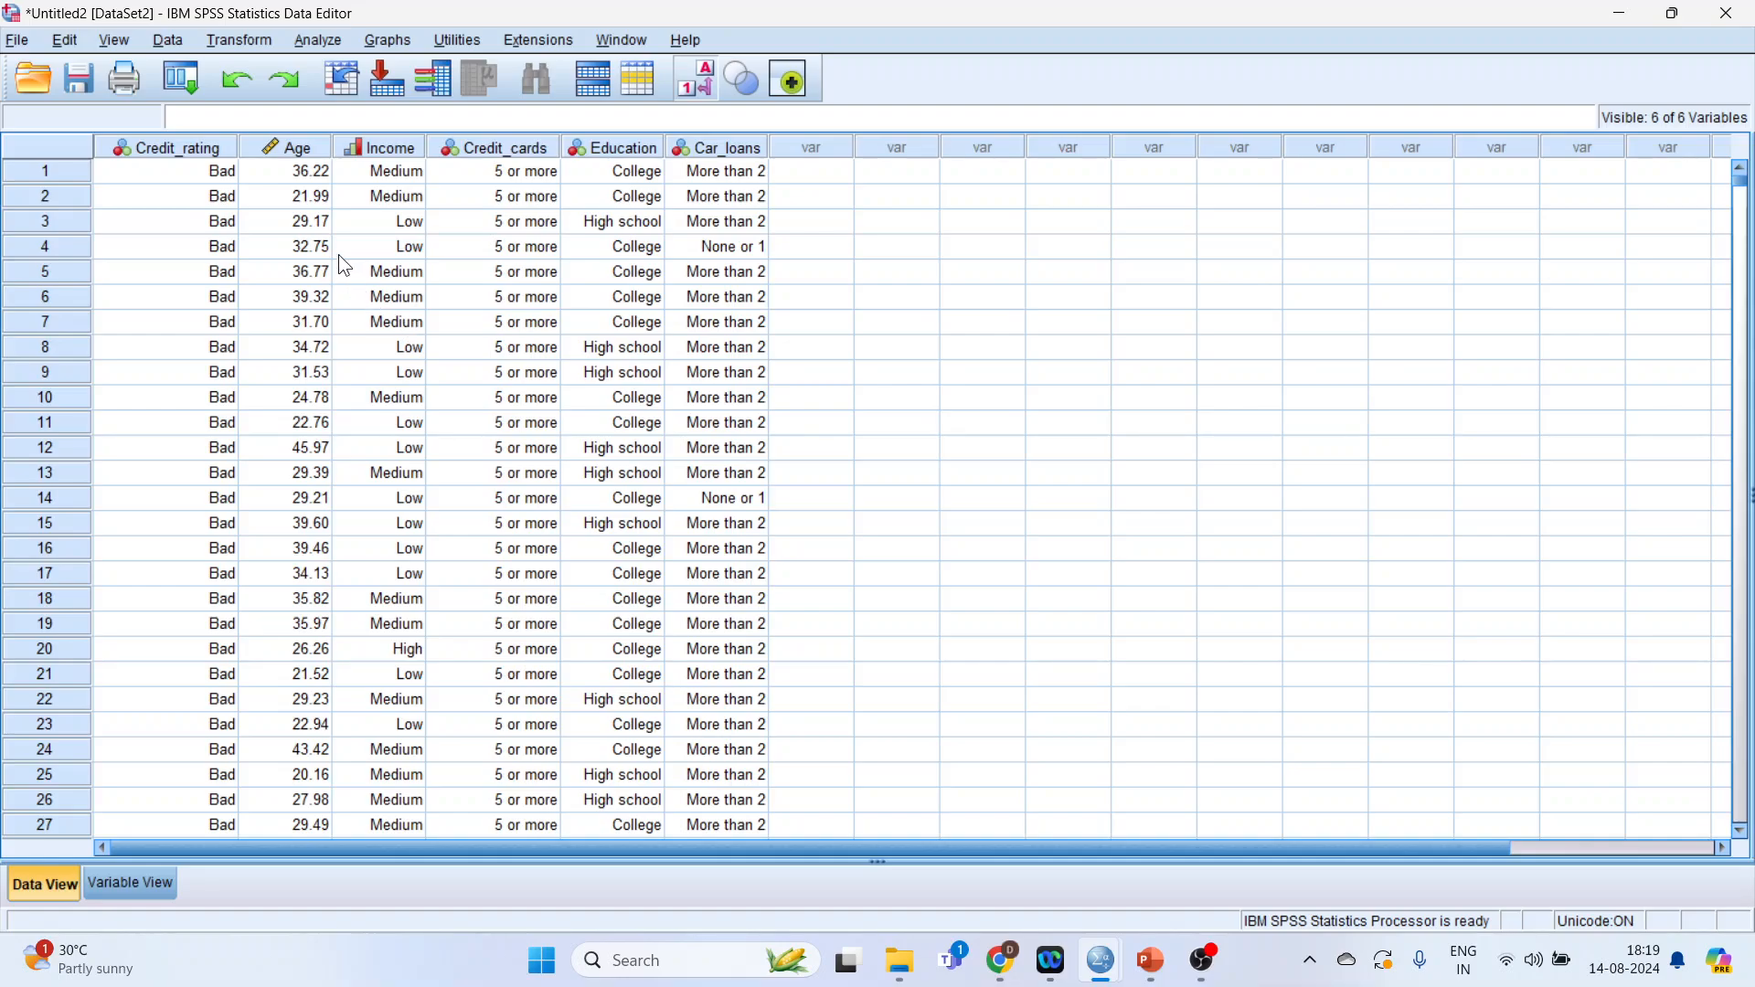
pyautogui.moveTo(311, 249); pyautogui.dragTo(718, 705)
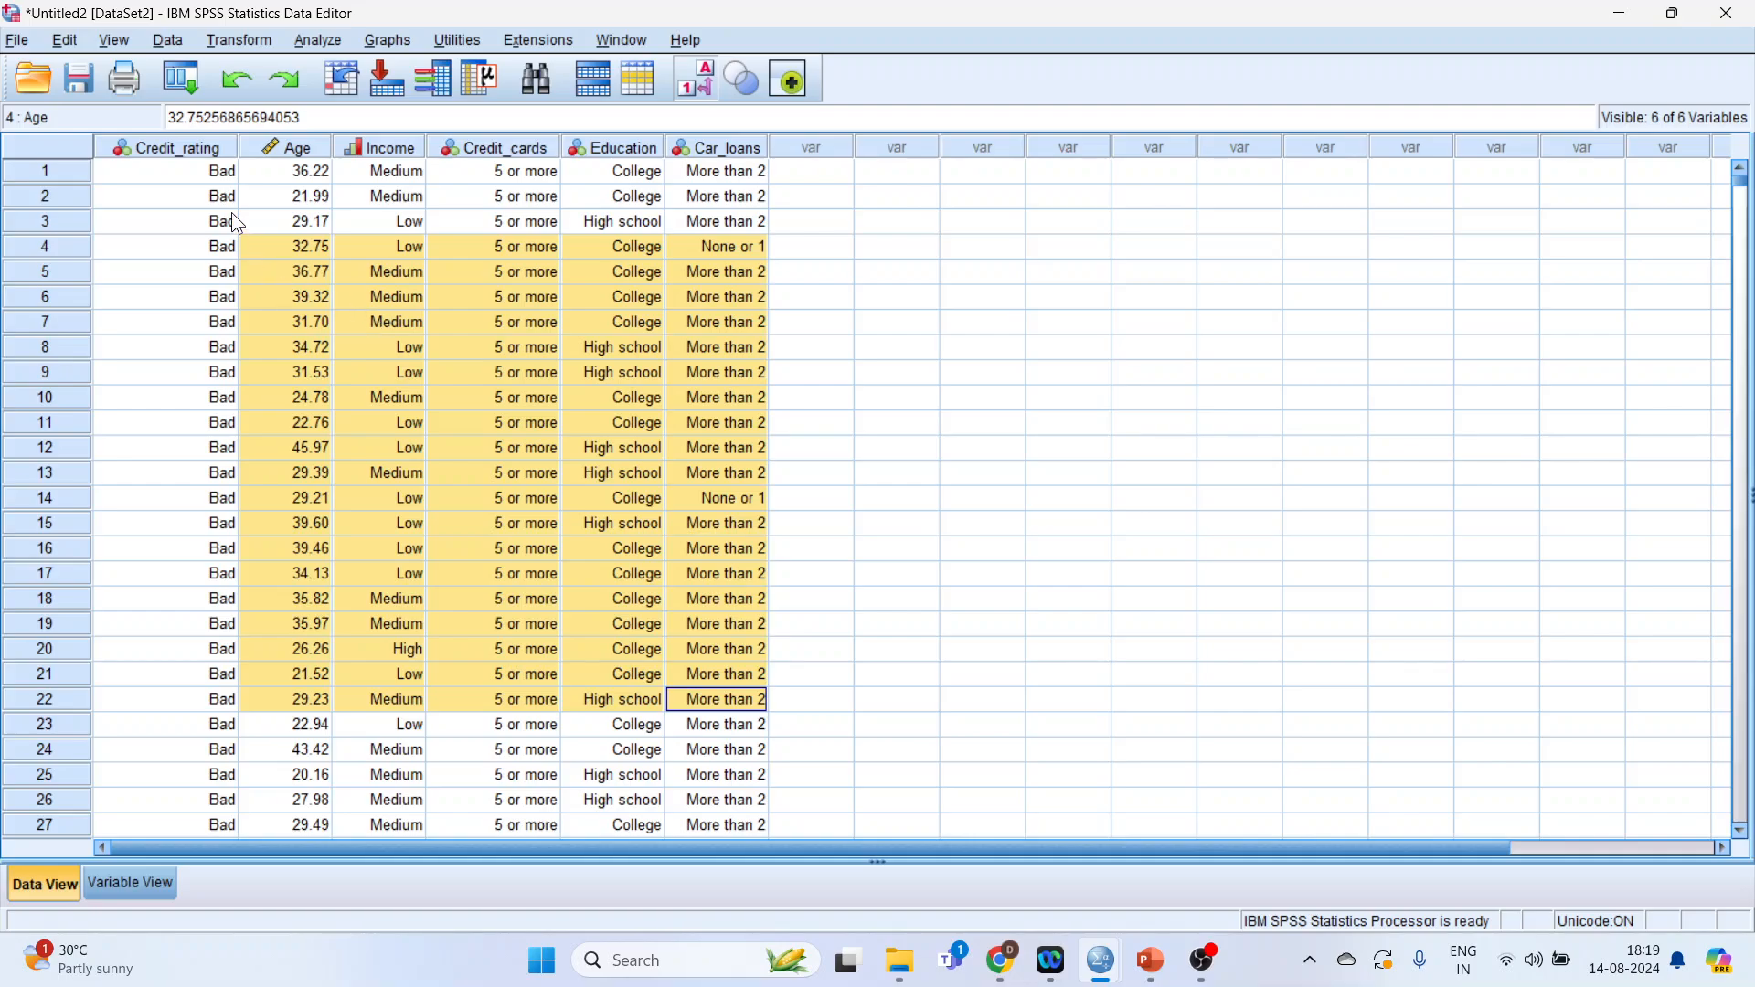
# - Start a Multilayer Perceptron neural network analysis and assign Credit rating as the dependent variable
pyautogui.click(976, 268)
pyautogui.click(315, 40)
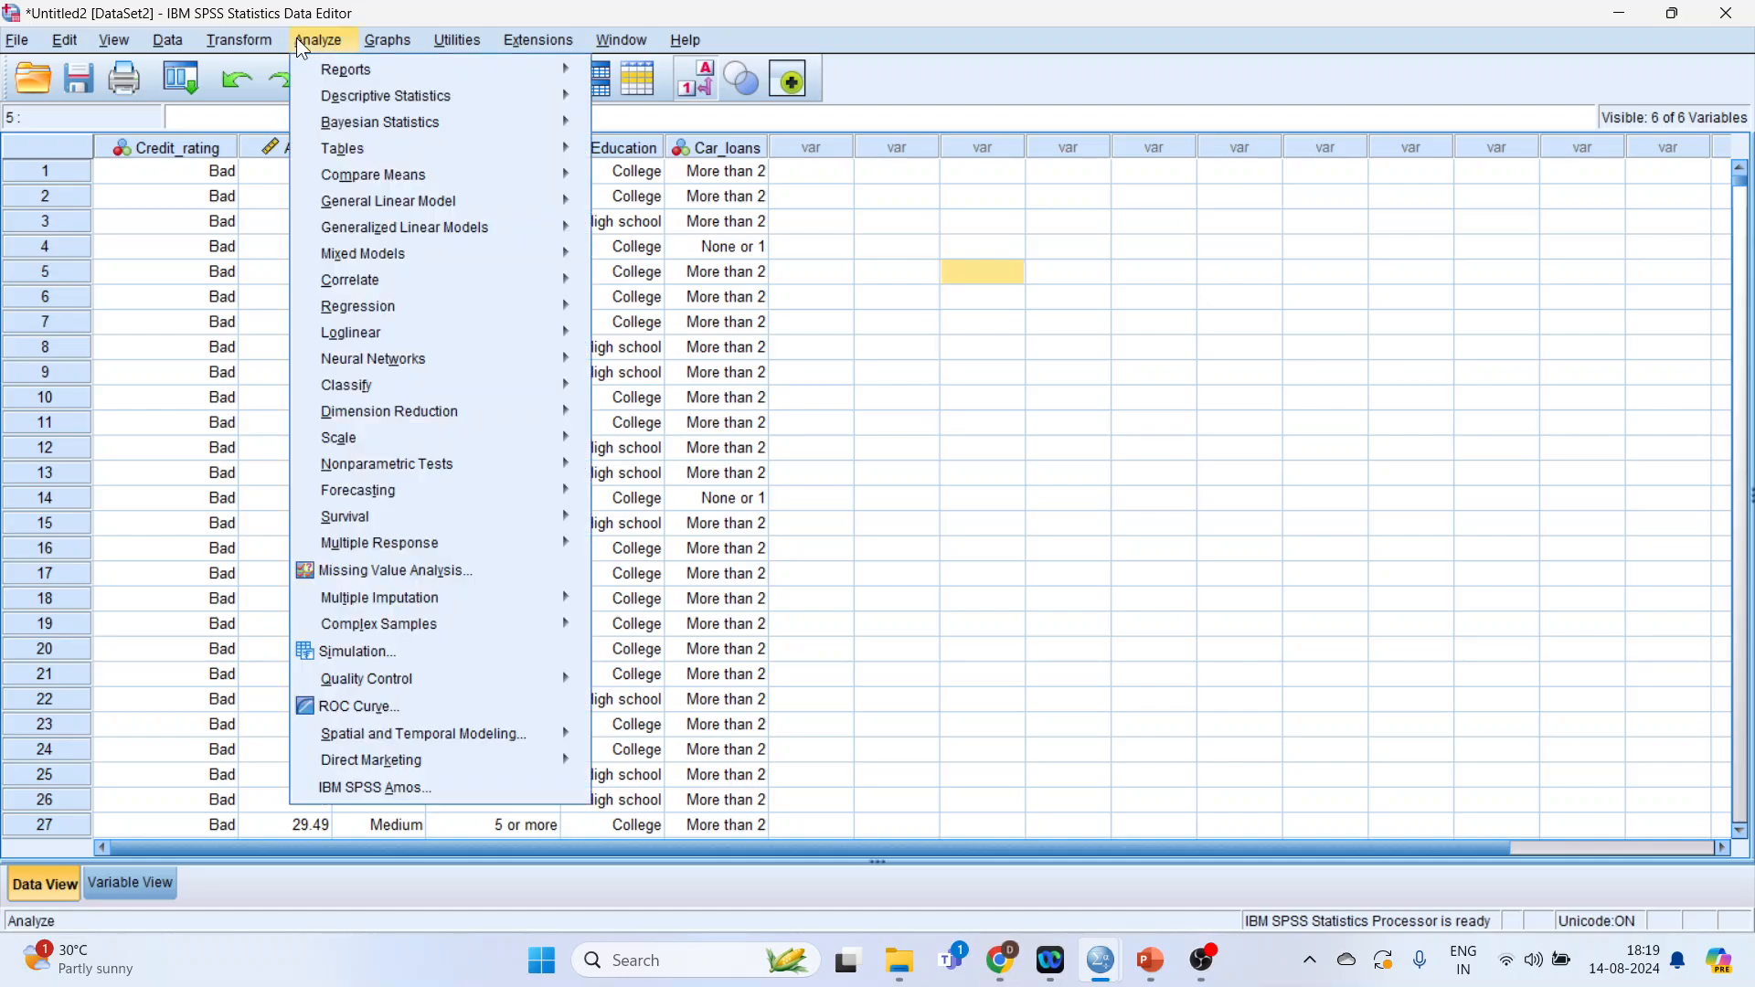
pyautogui.moveTo(411, 359)
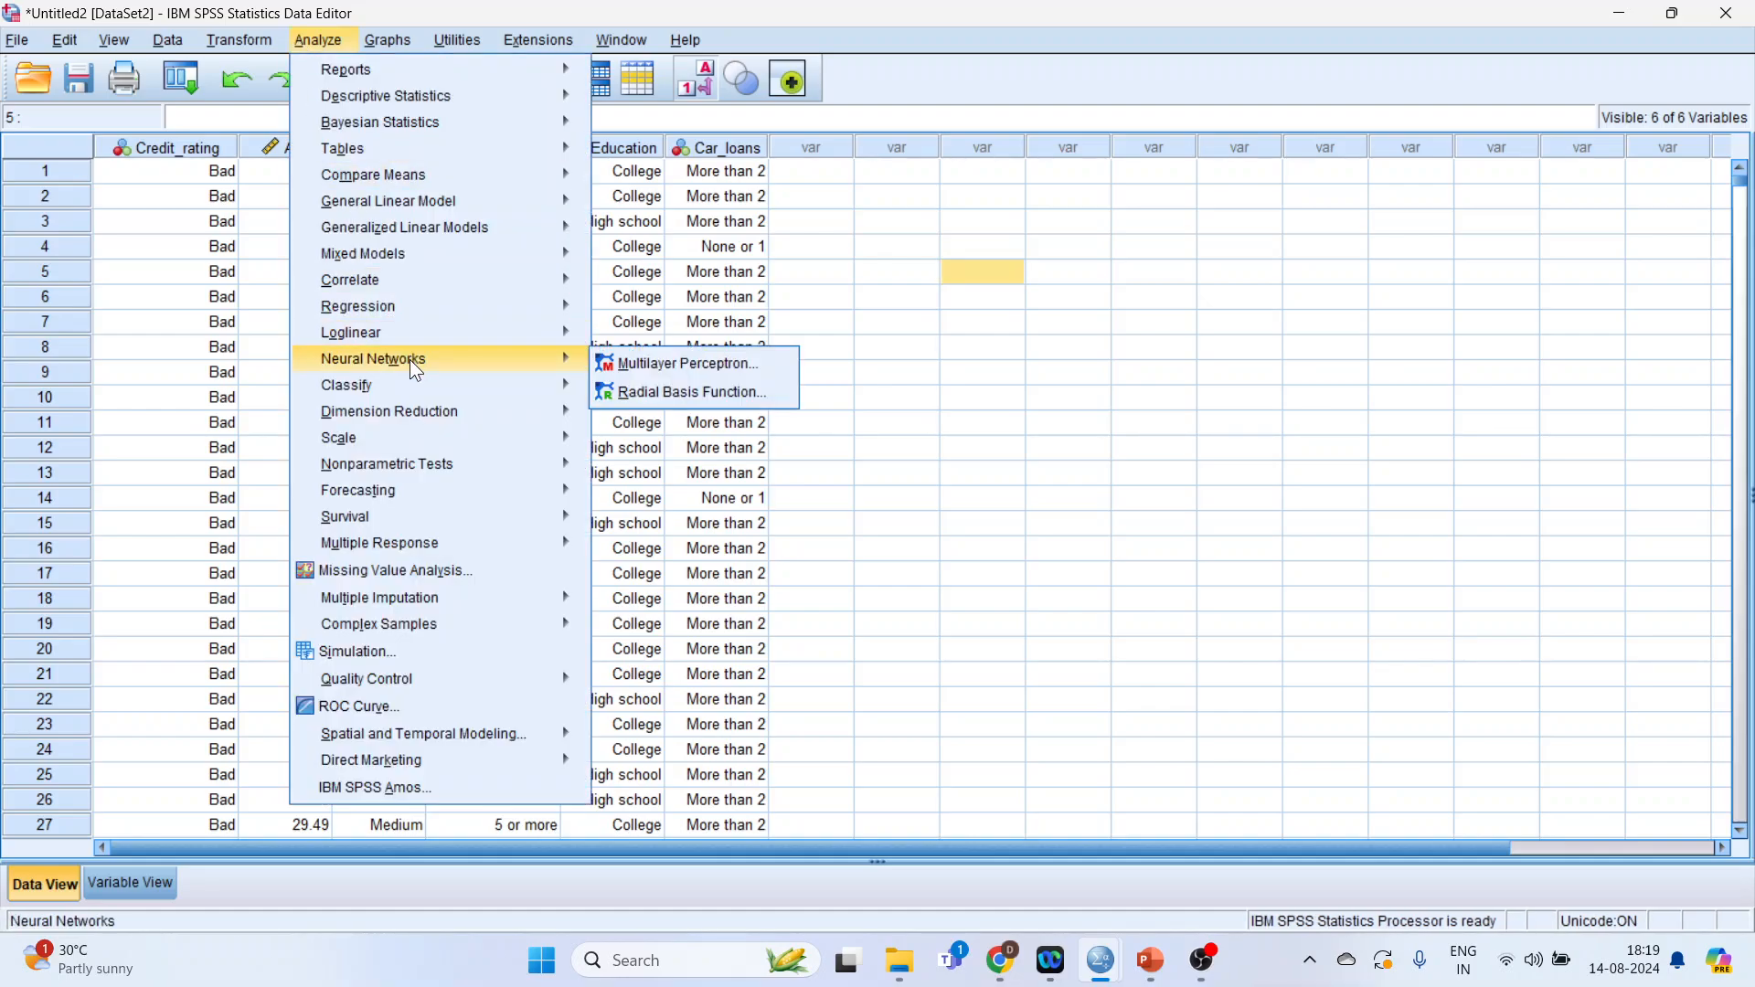
pyautogui.click(679, 379)
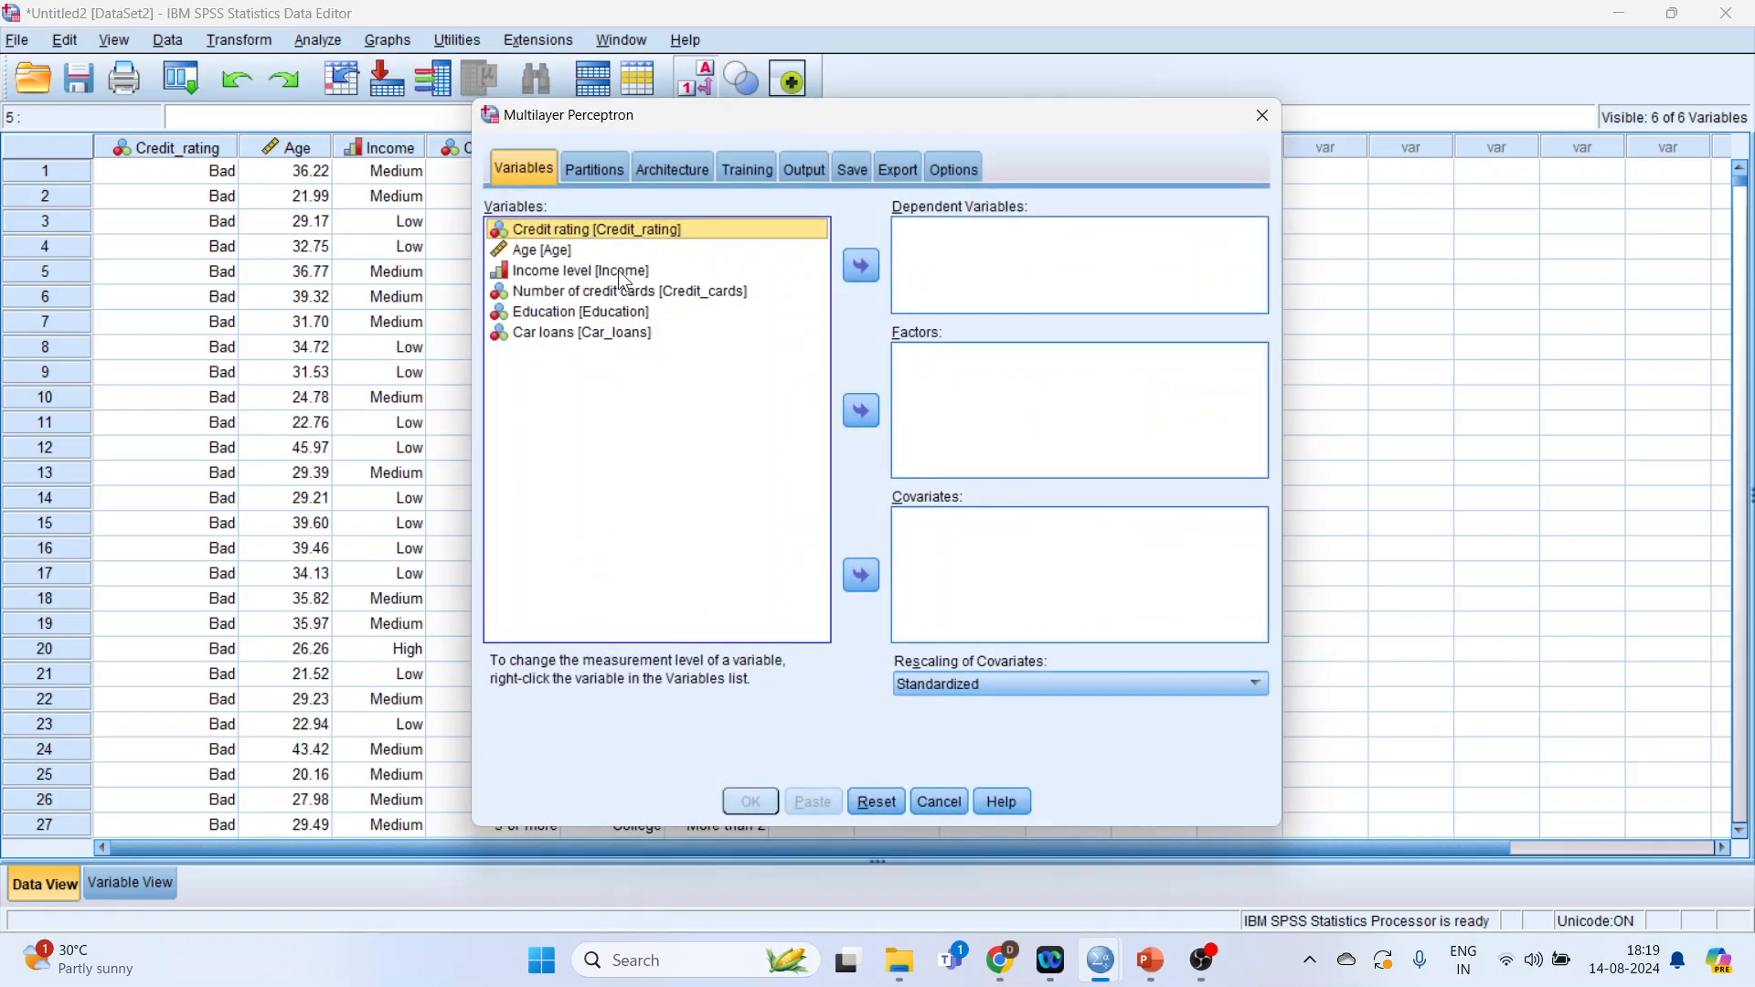
pyautogui.click(861, 267)
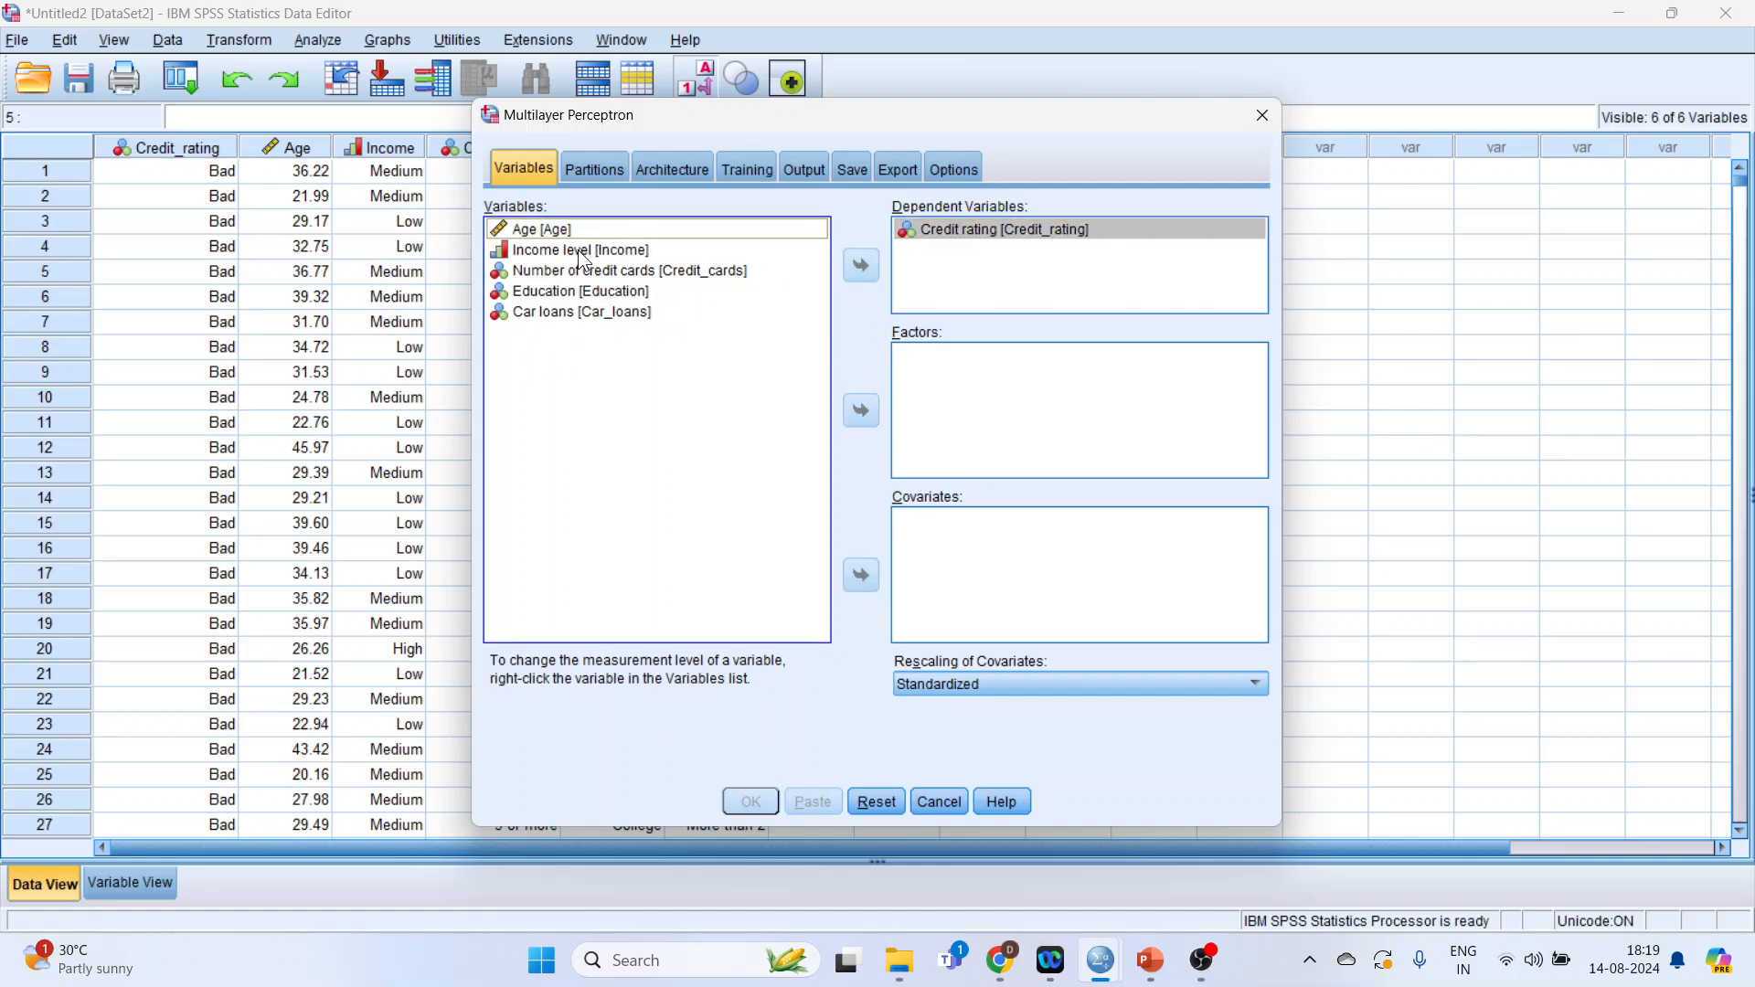
# - Add Income level, Number of credit cards, Education and Car loans as factors of the Multilayer Perceptron
pyautogui.click(582, 252)
pyautogui.click(860, 412)
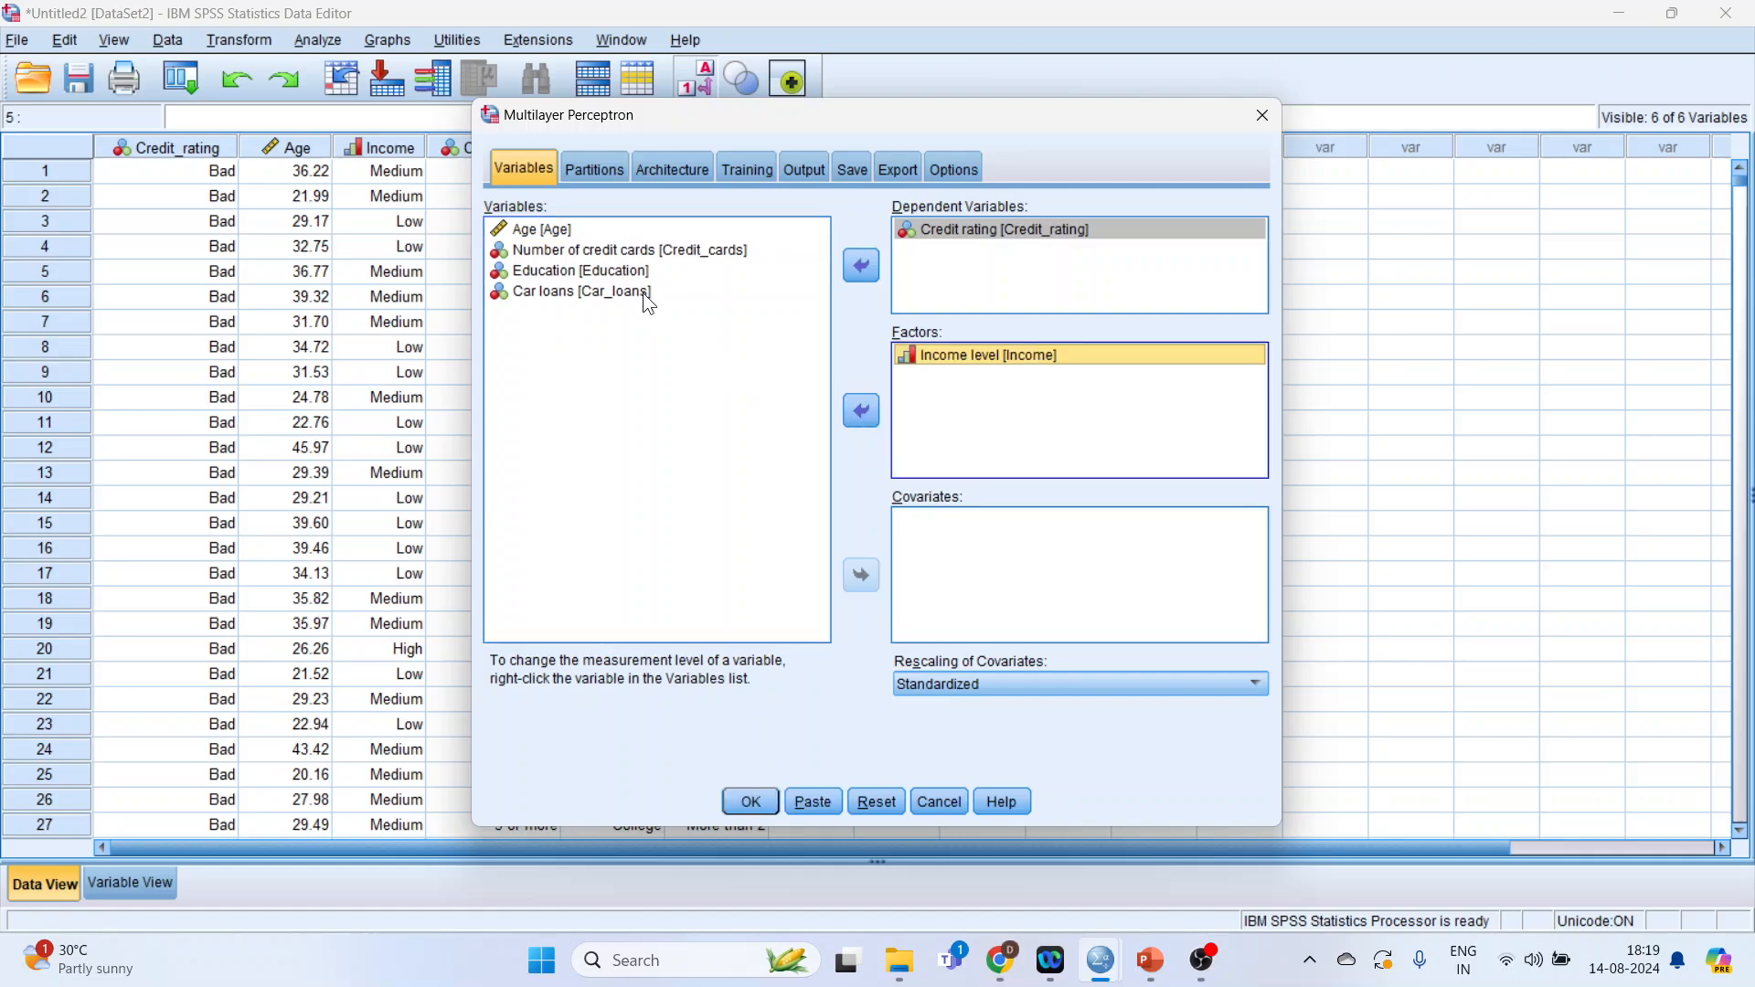
pyautogui.click(643, 256)
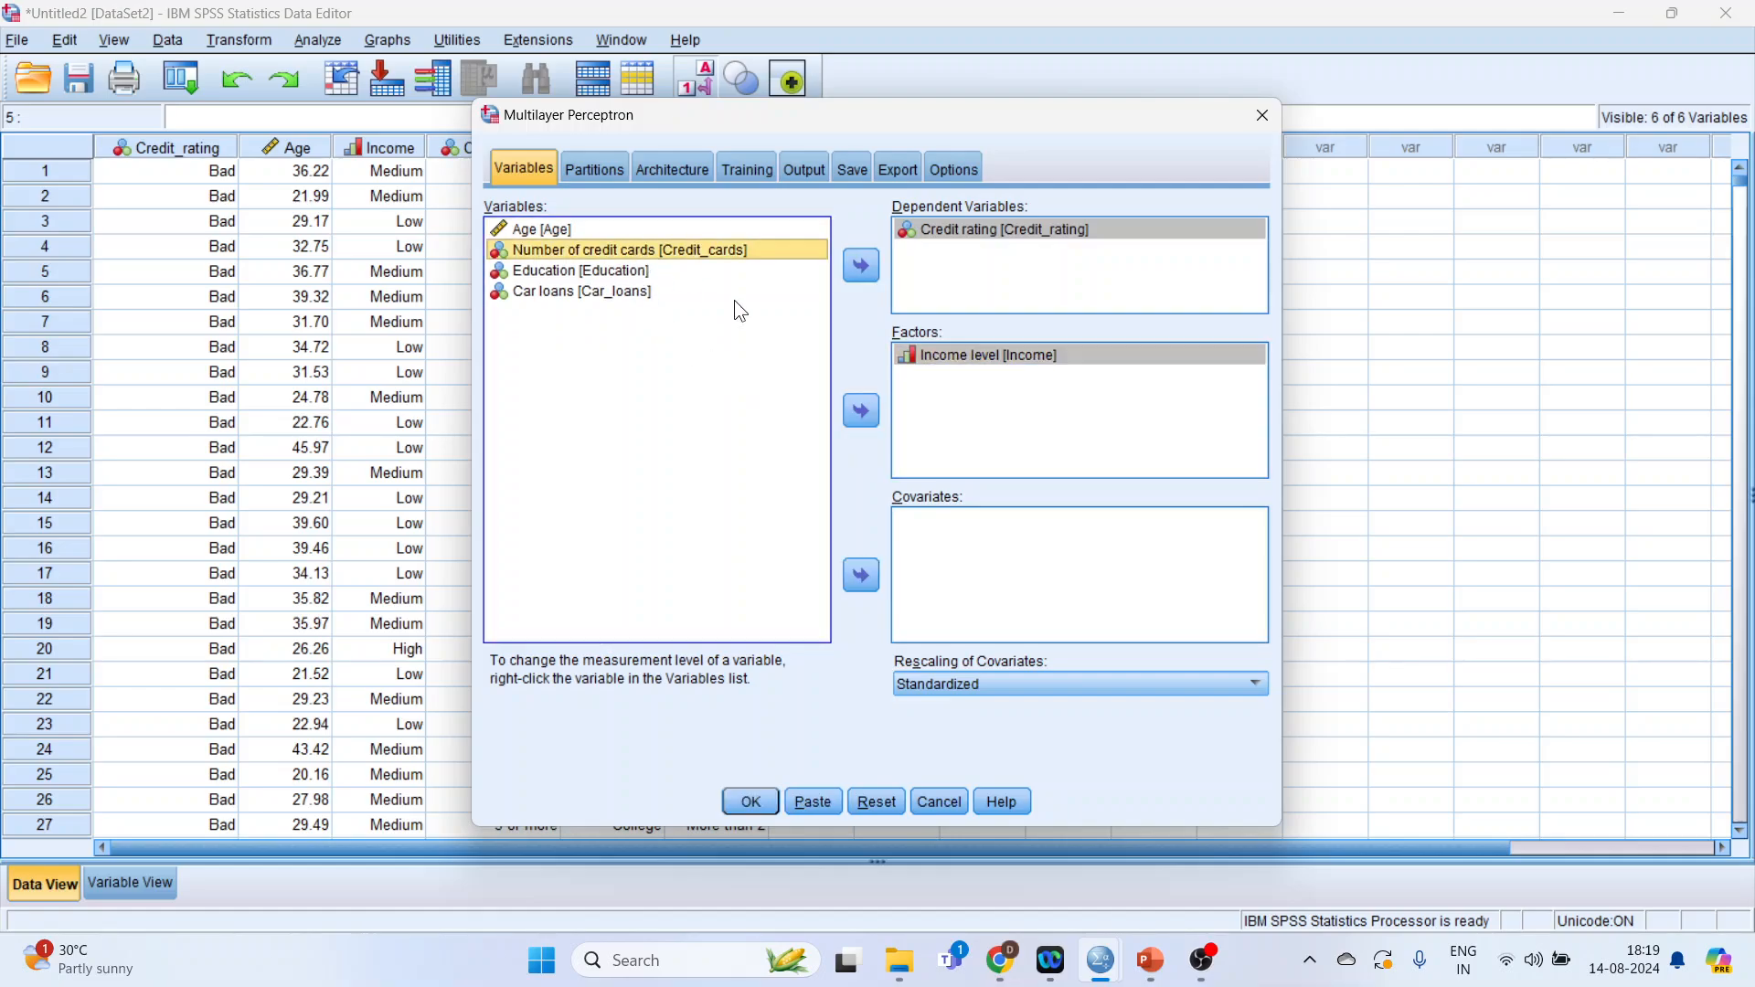
pyautogui.click(859, 412)
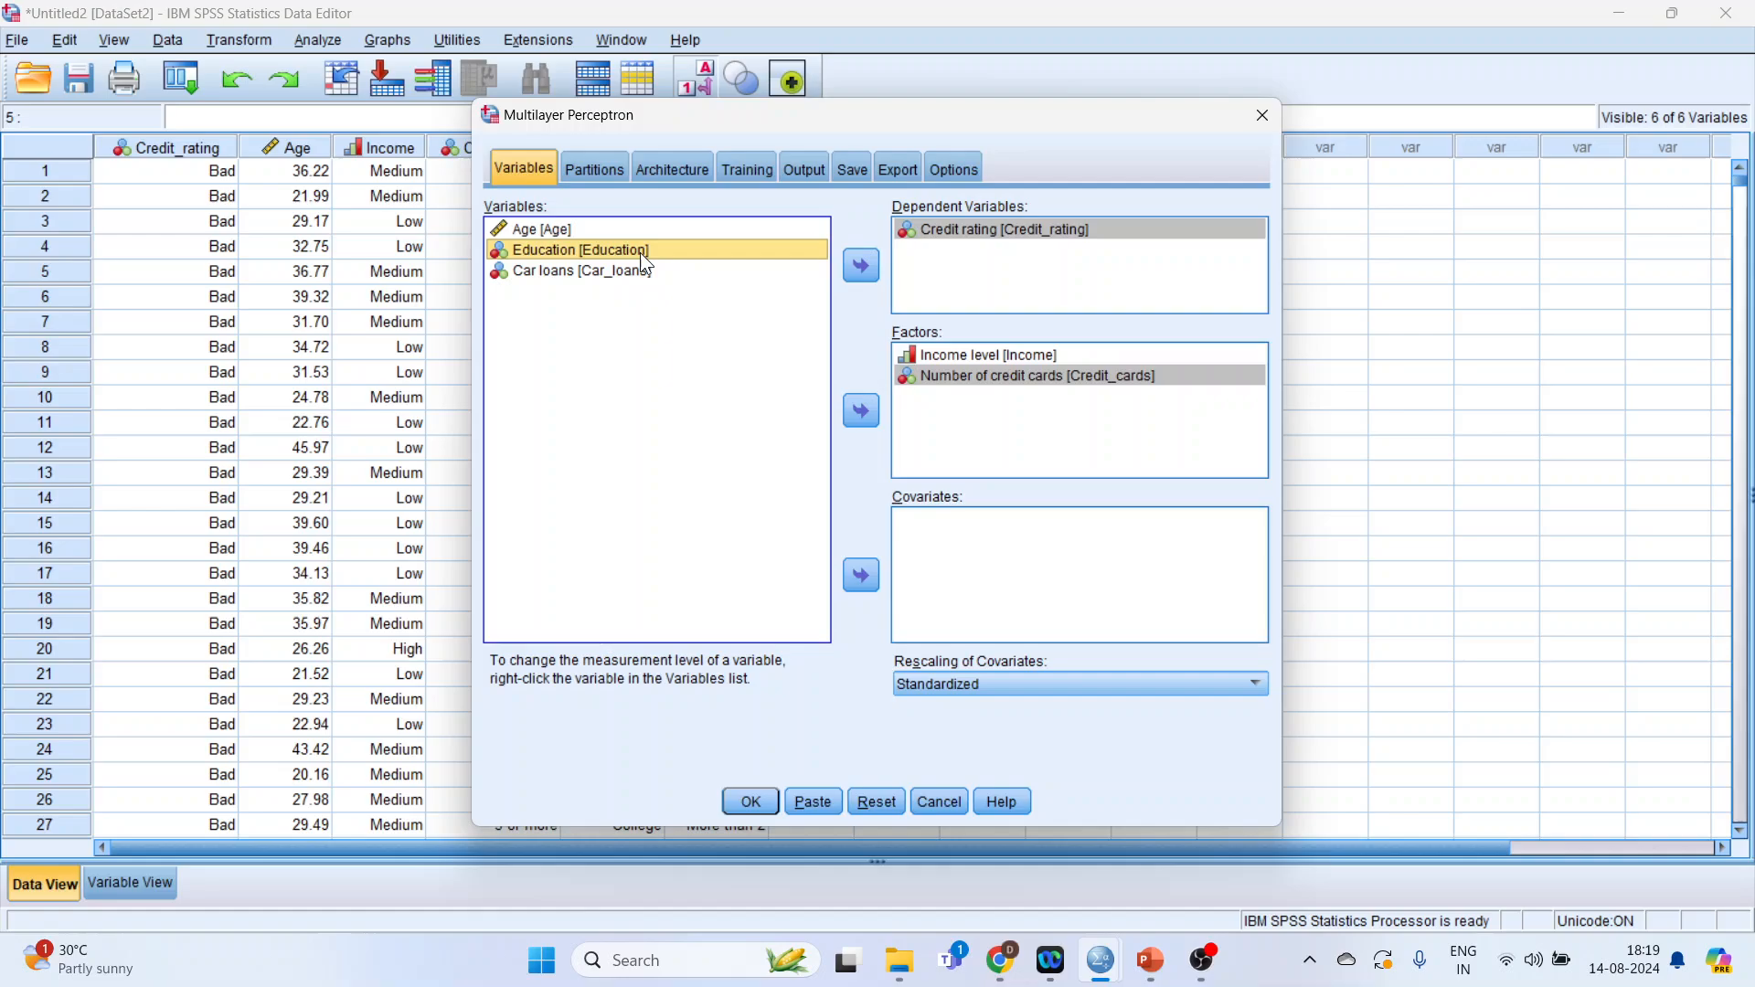
pyautogui.click(860, 411)
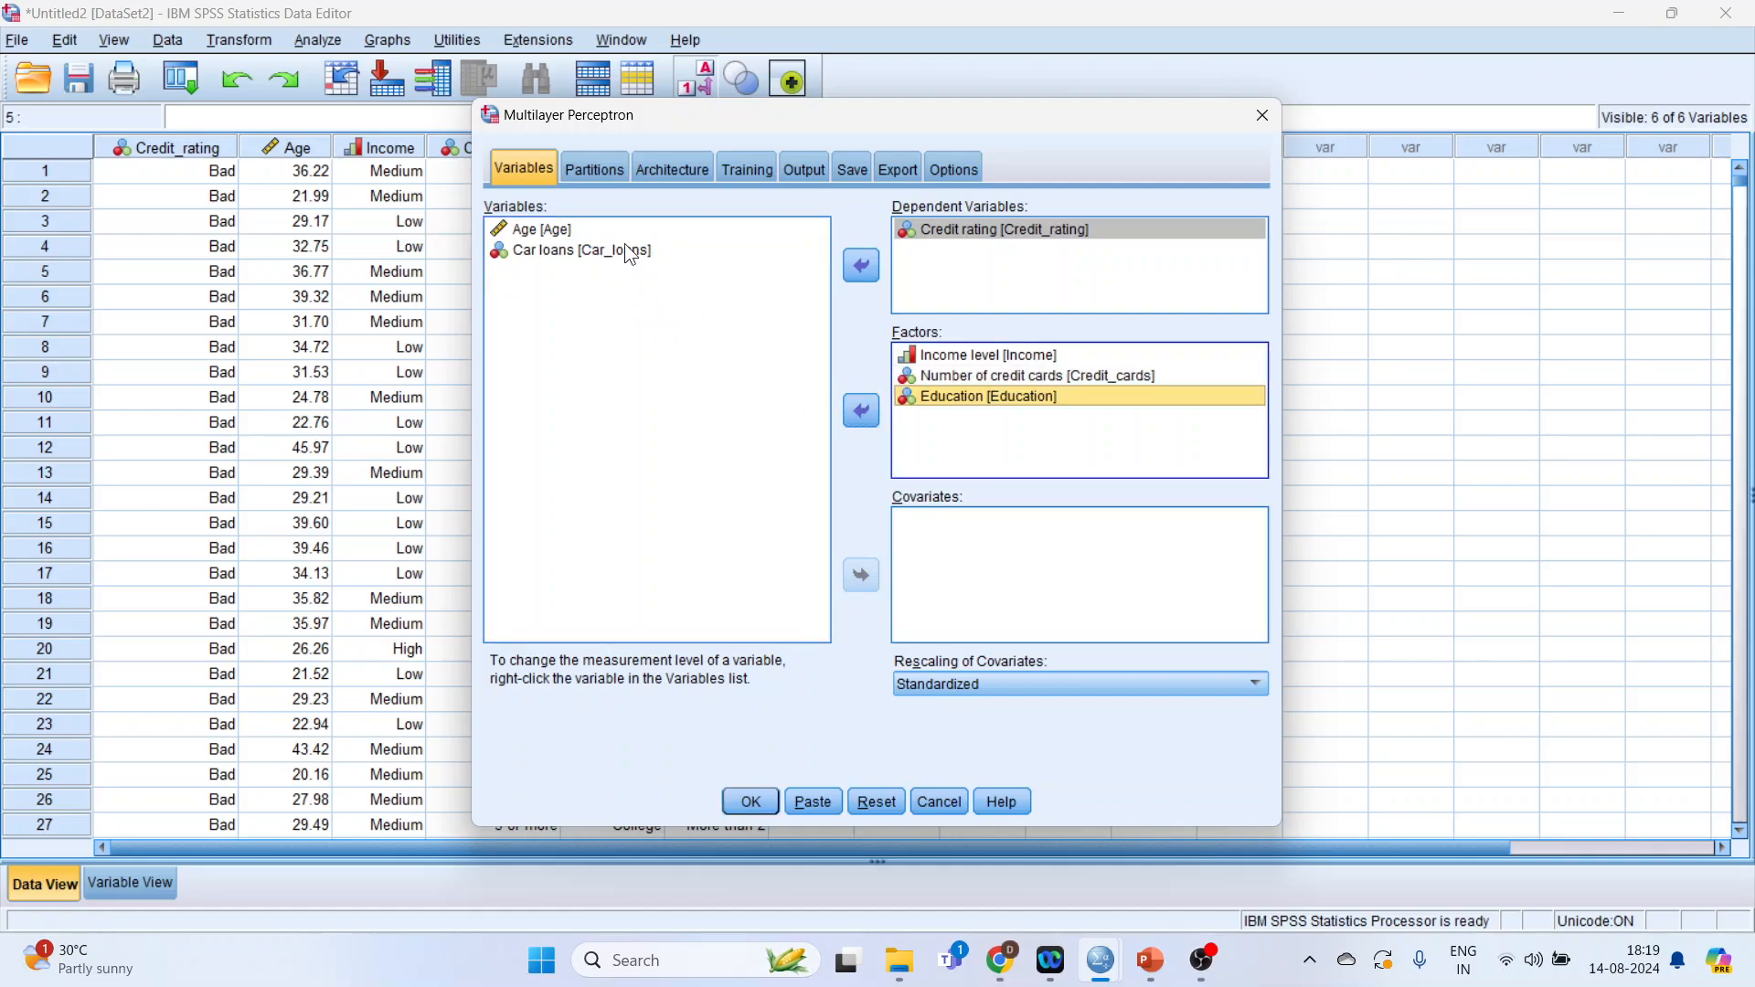
pyautogui.click(631, 253)
pyautogui.click(860, 413)
# - Check the factor and Age data in the dataset, assign Age as the covariate, and set the rescaling of covariates to None
pyautogui.moveTo(736, 119); pyautogui.dragTo(1065, 119)
pyautogui.moveTo(379, 171); pyautogui.dragTo(681, 551)
pyautogui.click(271, 172)
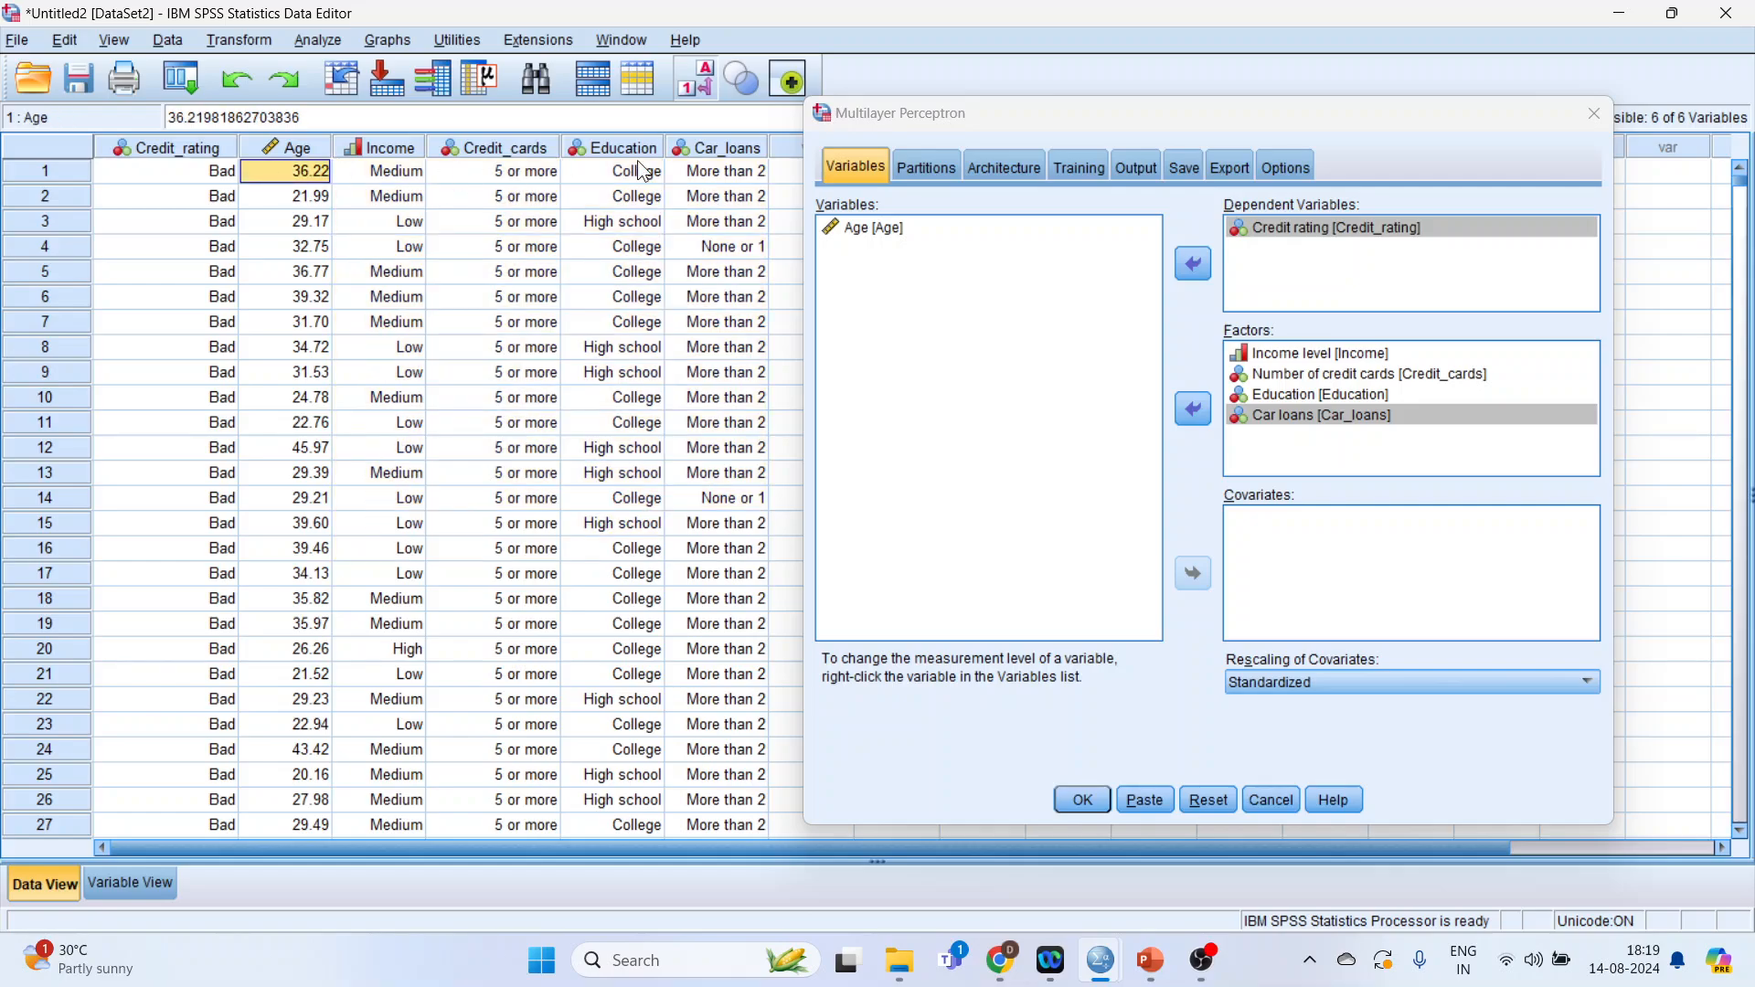
pyautogui.moveTo(958, 119); pyautogui.dragTo(616, 117)
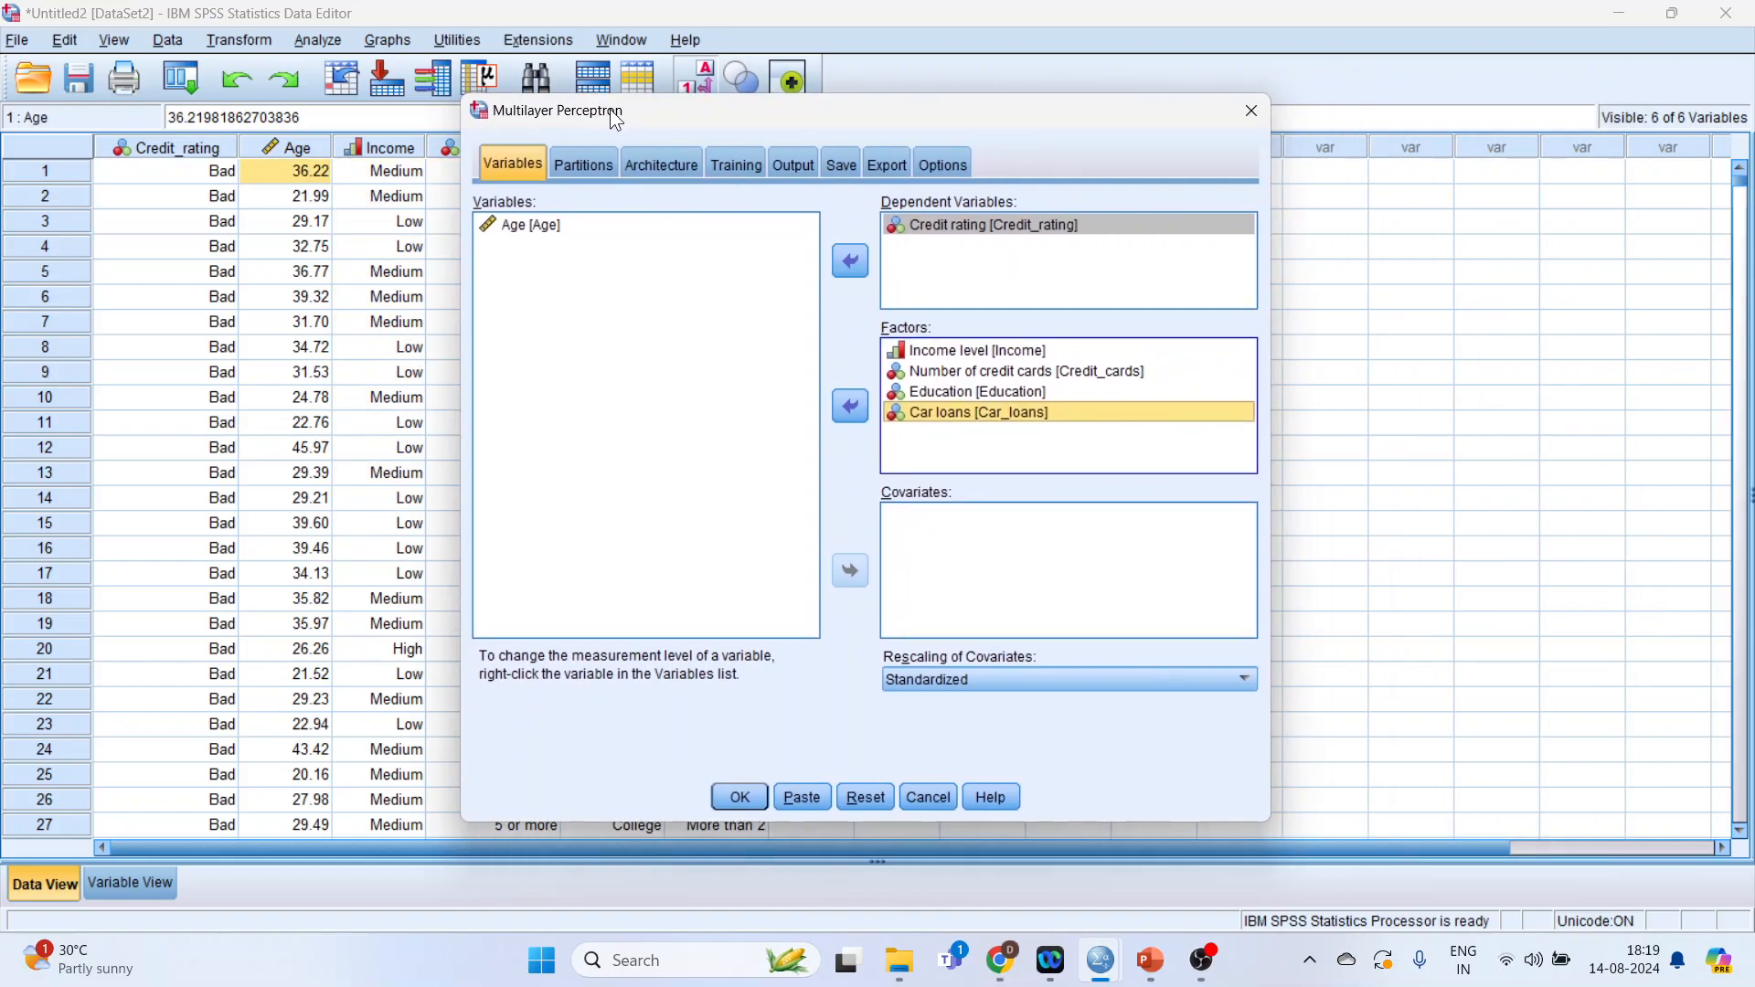
pyautogui.click(524, 228)
pyautogui.click(852, 572)
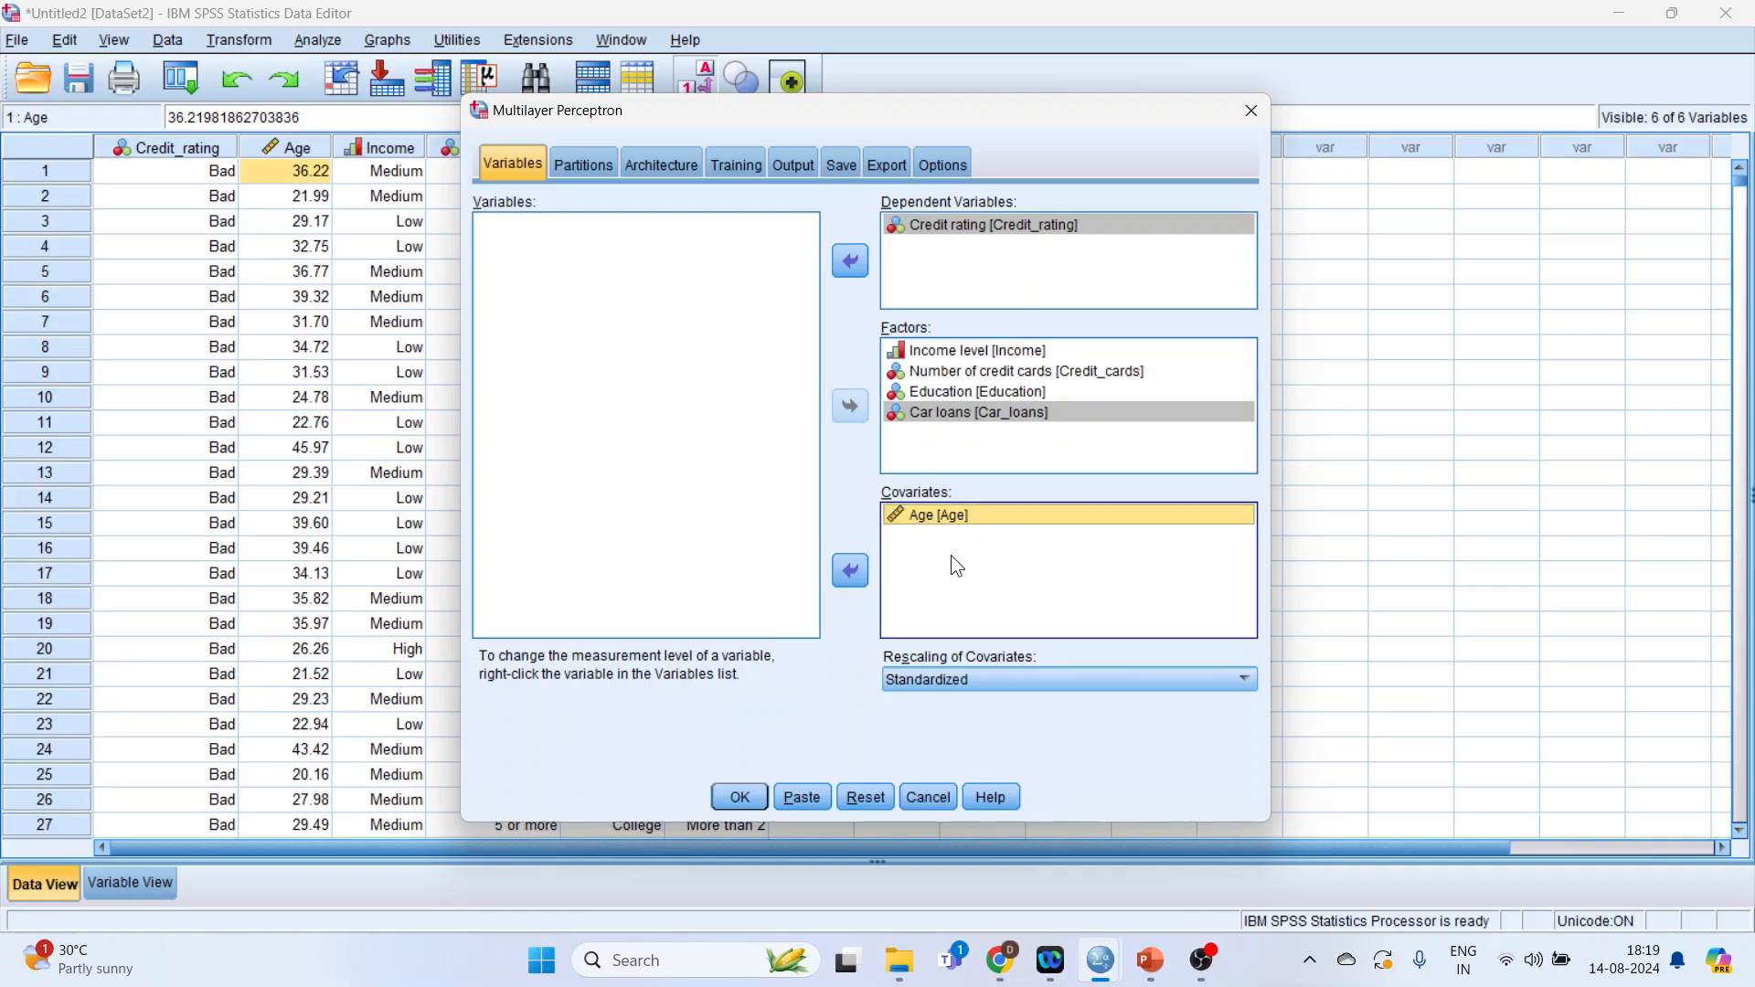
pyautogui.click(1245, 682)
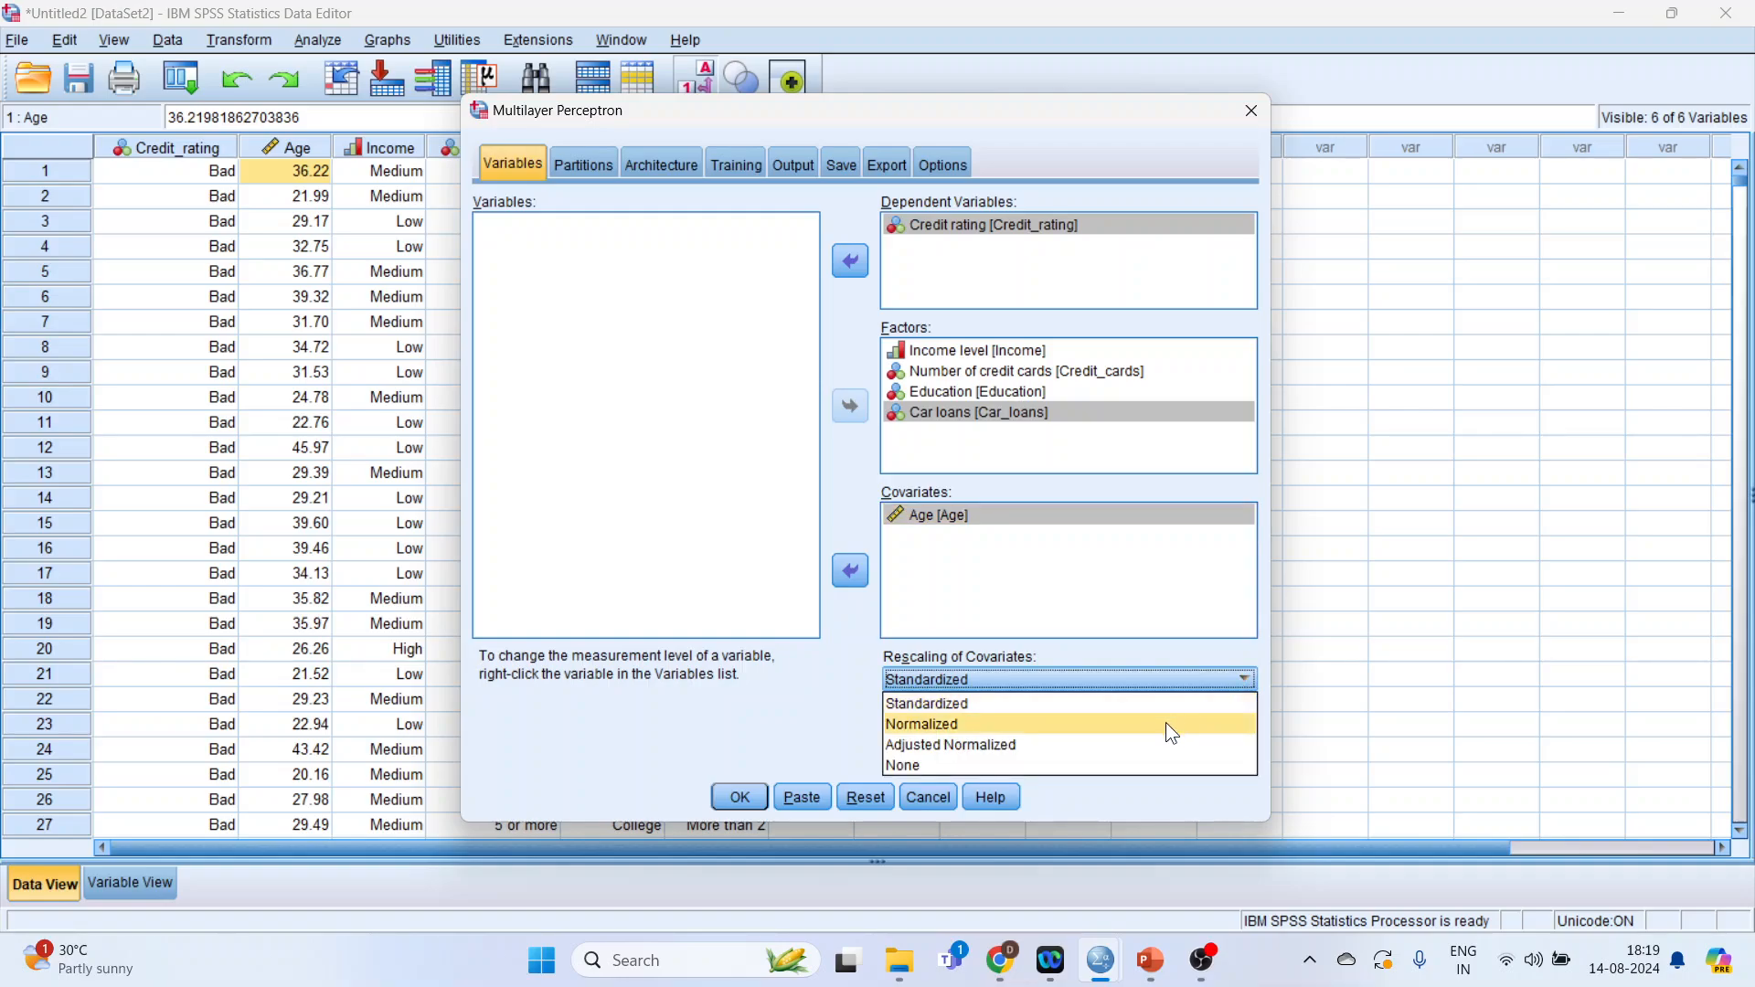
pyautogui.click(1009, 765)
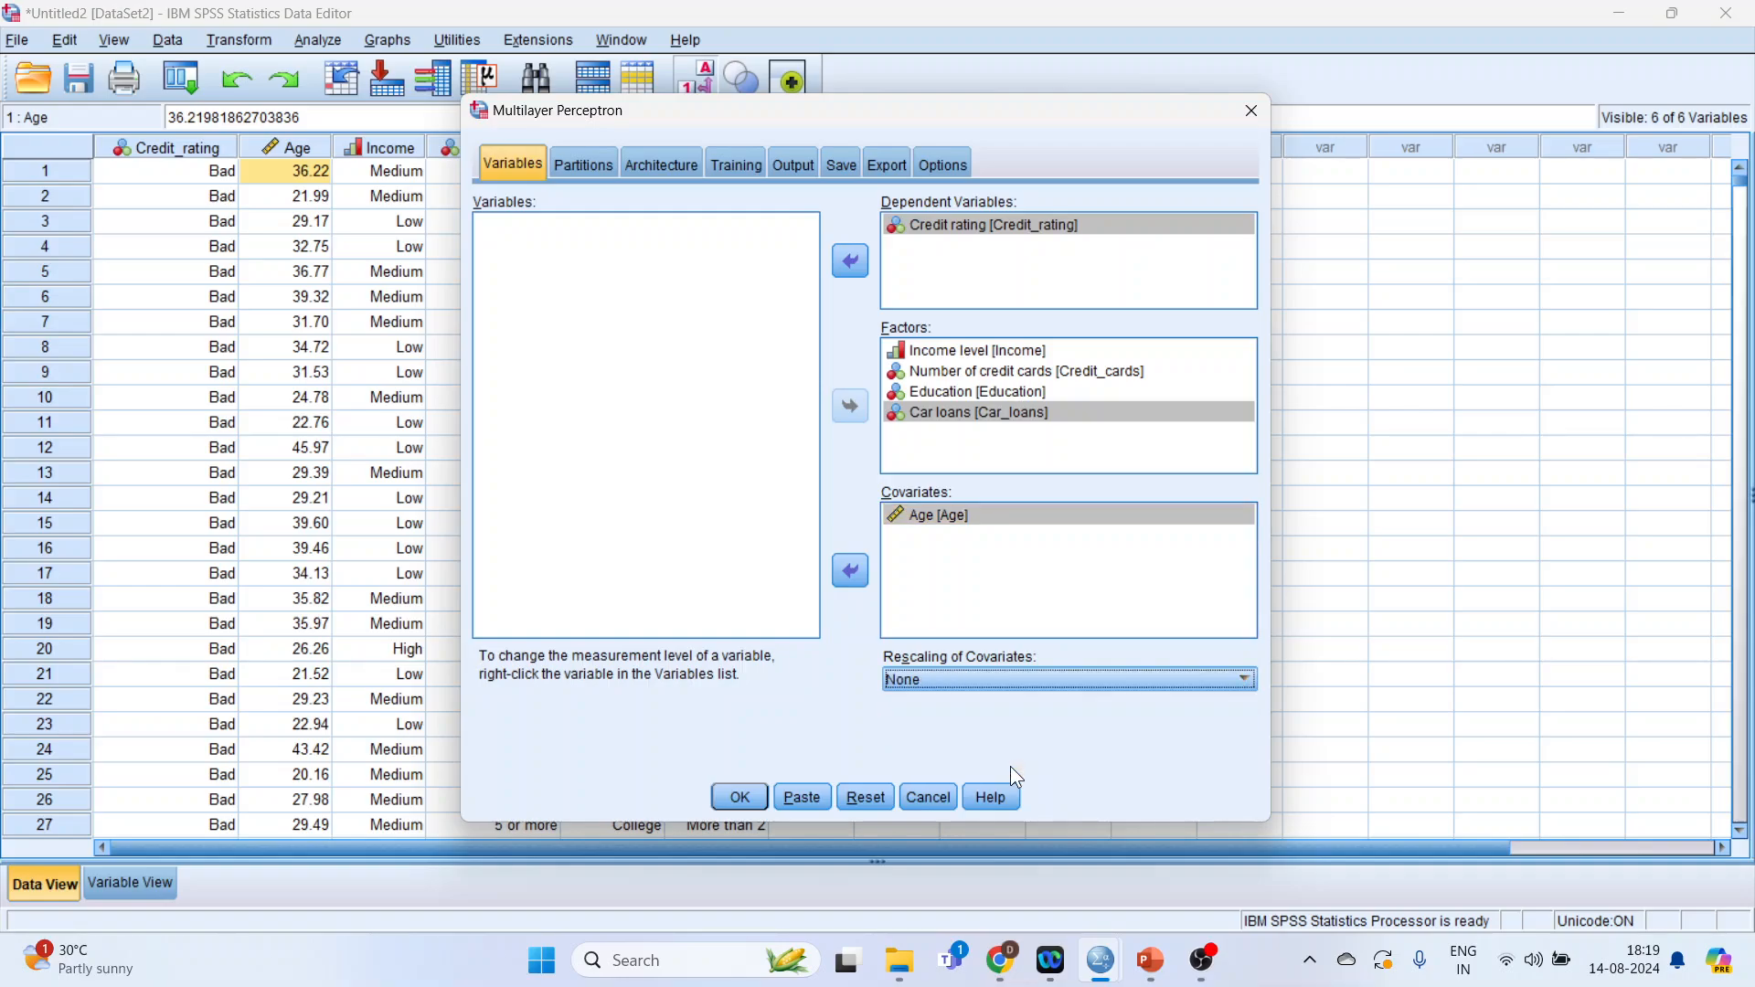
# - Try partition relative numbers of 8 for Training, 2 for Test and 1 for Holdout
pyautogui.click(589, 169)
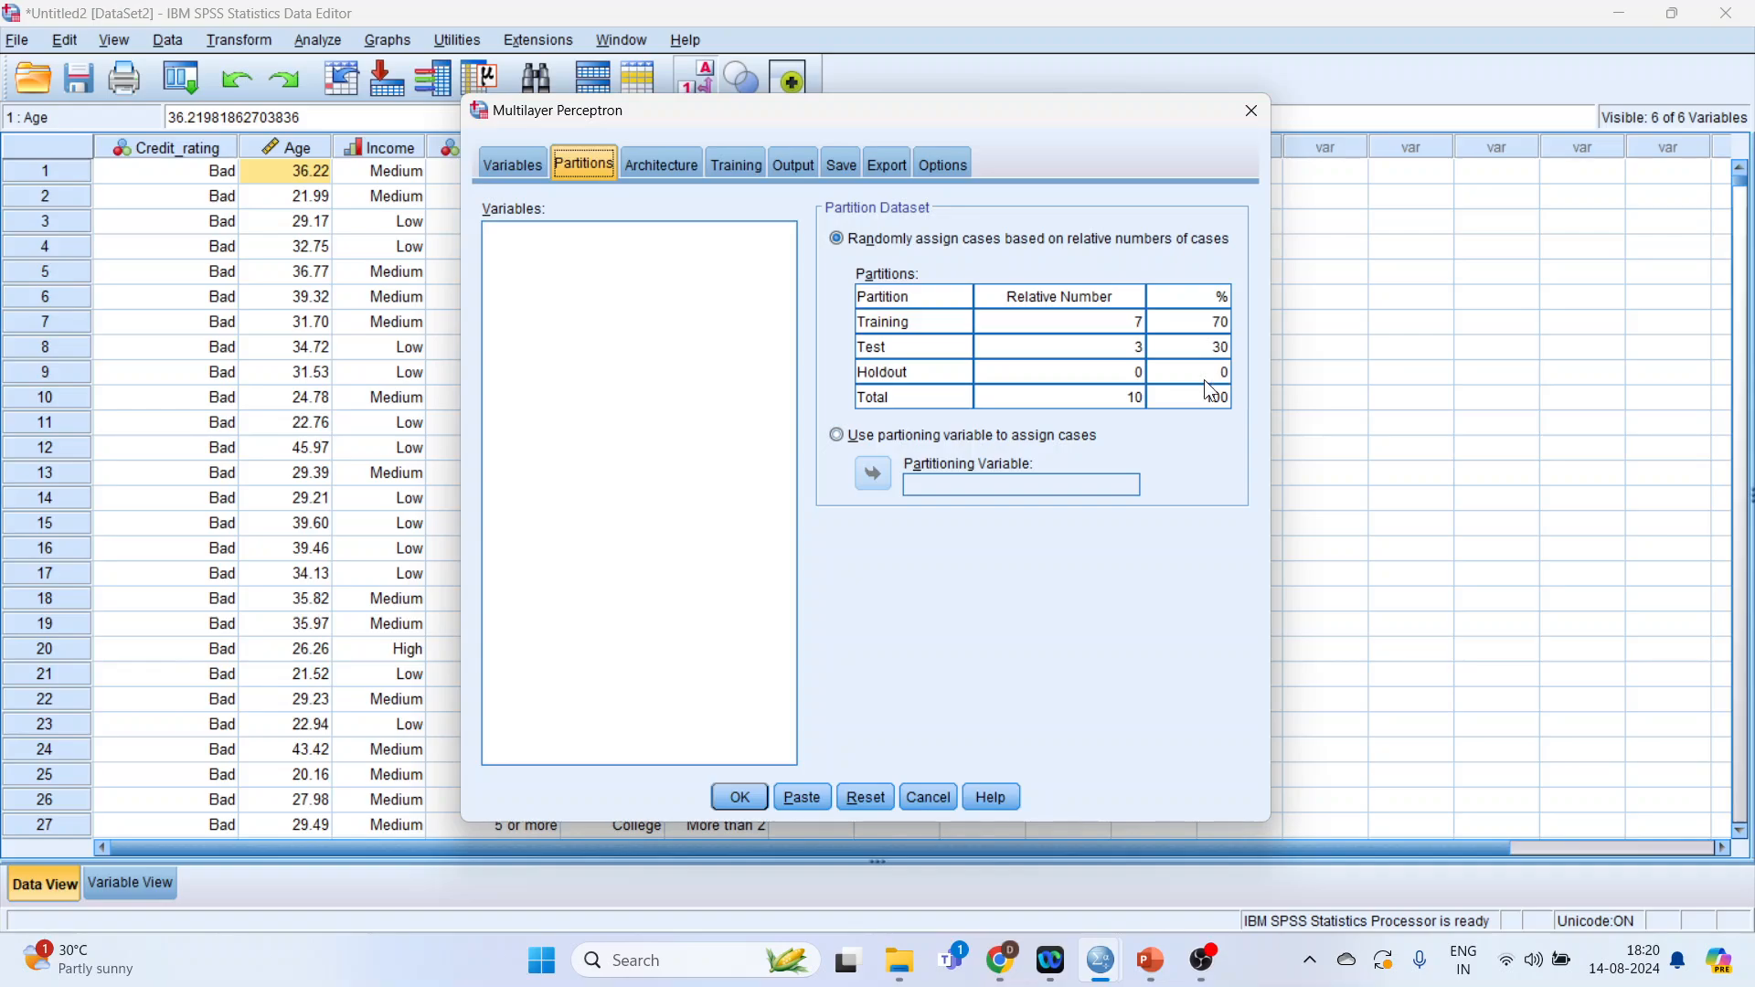
pyautogui.click(1142, 348)
pyautogui.press('BackSpace')
pyautogui.write('2')
pyautogui.click(1142, 372)
pyautogui.press('BackSpace')
pyautogui.write('1')
pyautogui.click(1142, 322)
pyautogui.press('BackSpace')
pyautogui.write('8')
# - Set the partition relative numbers to 7 for Training, 3 for Test and 0 for Holdout
pyautogui.click(1141, 372)
pyautogui.press('BackSpace')
pyautogui.click(1134, 321)
pyautogui.press('BackSpace')
pyautogui.write('7')
pyautogui.click(1137, 349)
pyautogui.press('BackSpace')
pyautogui.write('3')
pyautogui.click(670, 169)
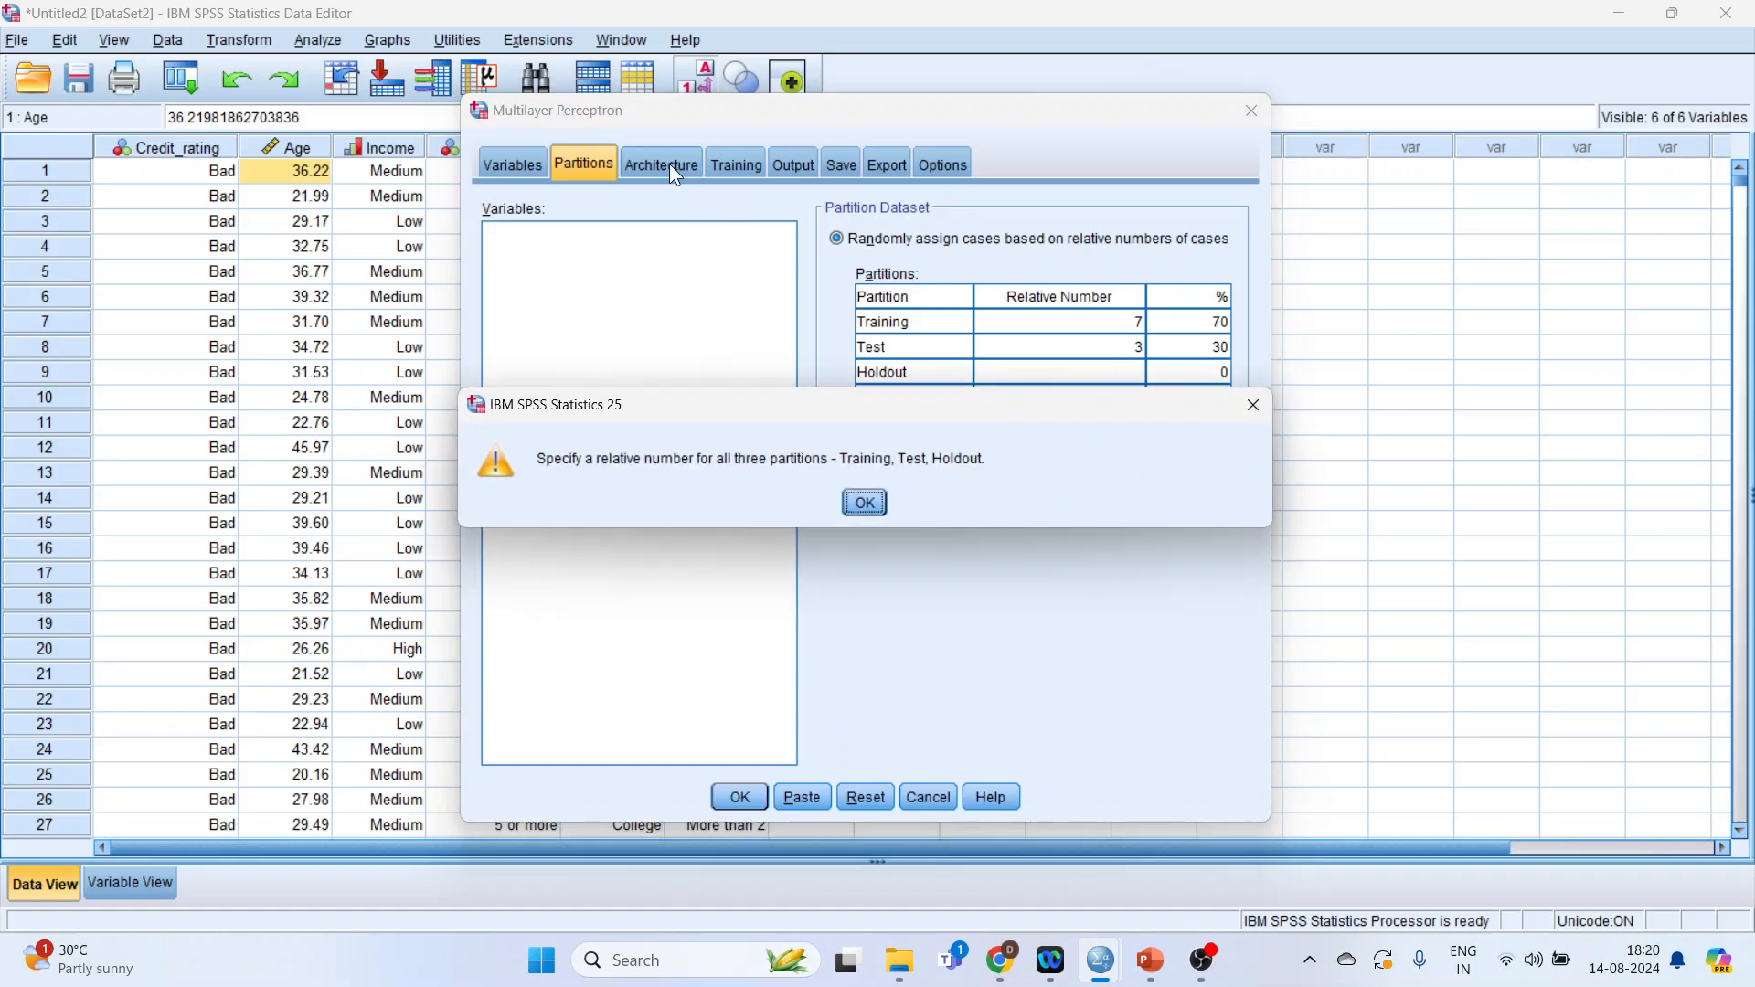
pyautogui.click(863, 501)
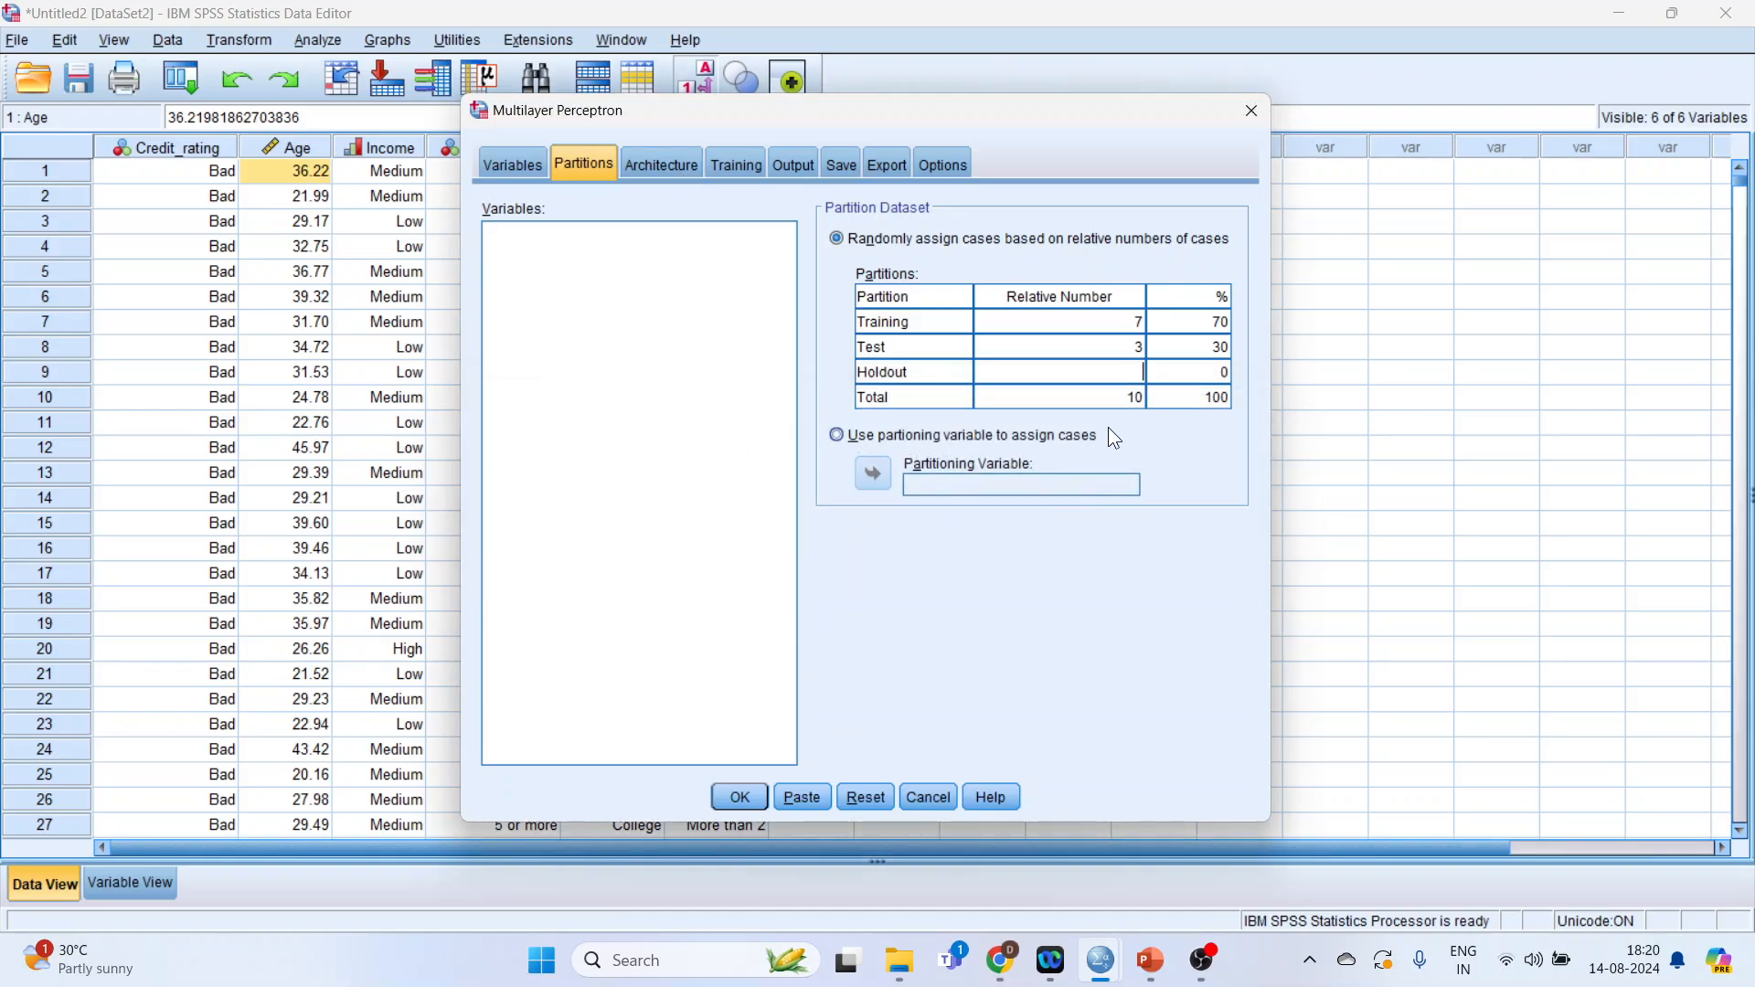
pyautogui.click(1129, 381)
pyautogui.write('0')
# - Review the architecture and training settings without changes, and include synaptic weights and the ROC curve in the output
pyautogui.click(664, 162)
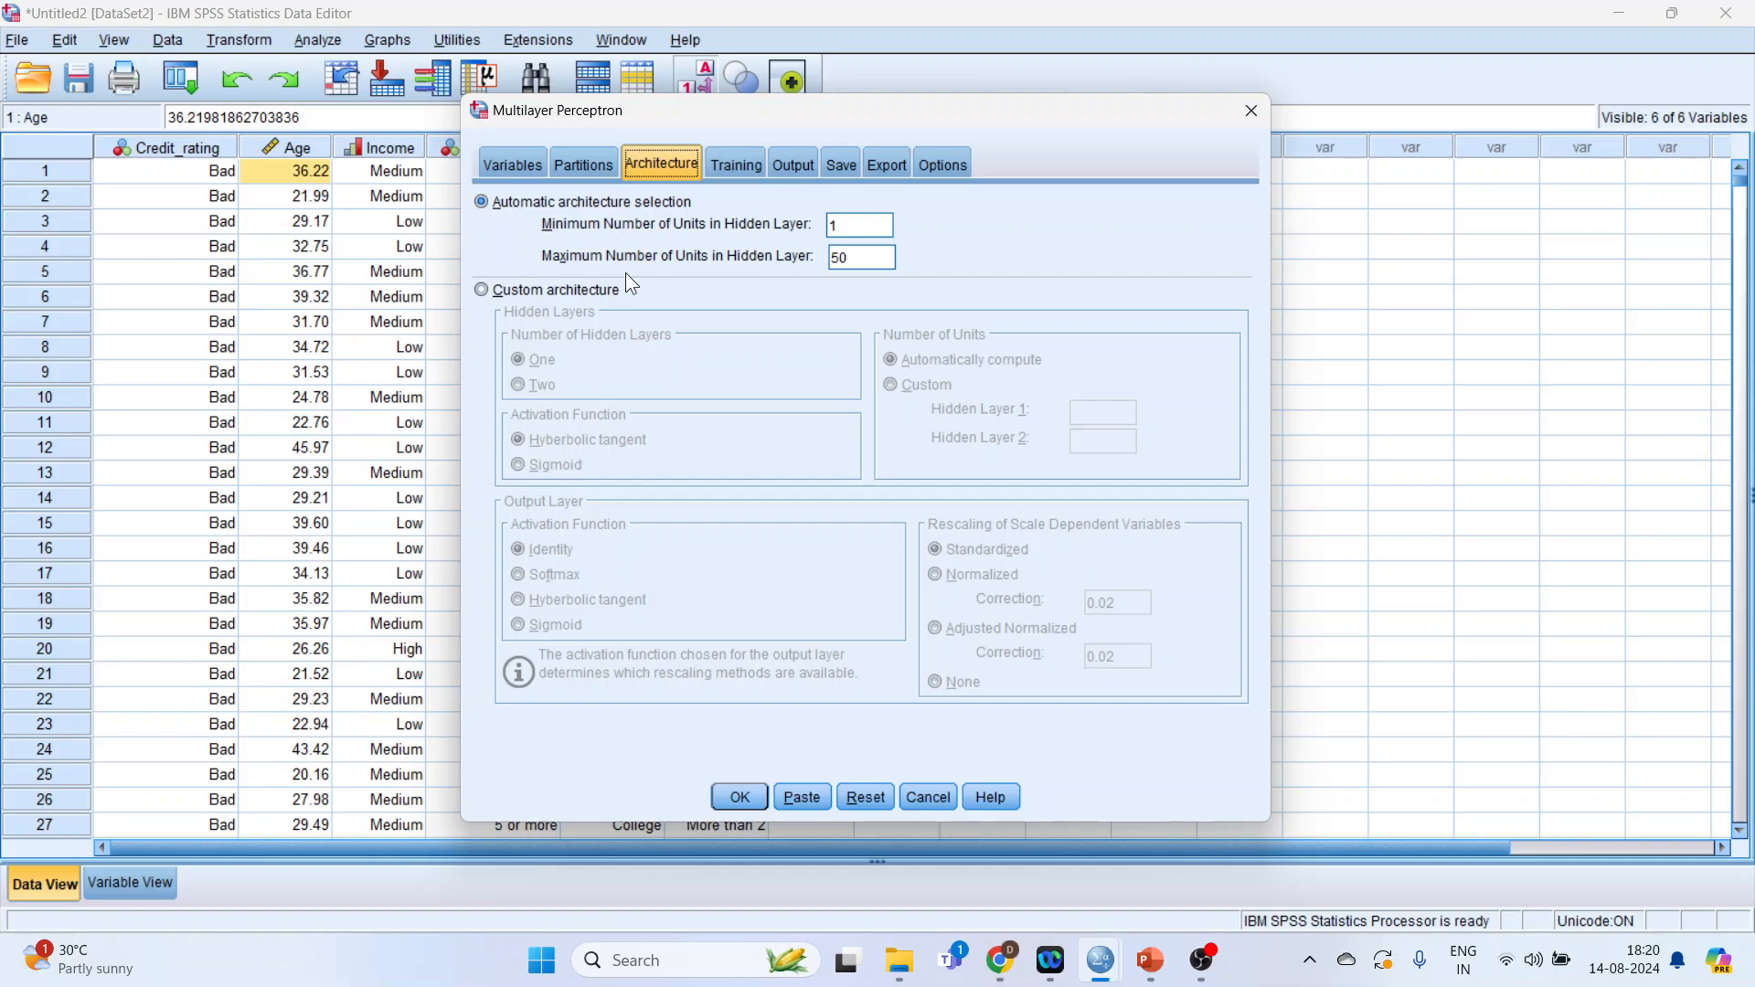
pyautogui.click(738, 166)
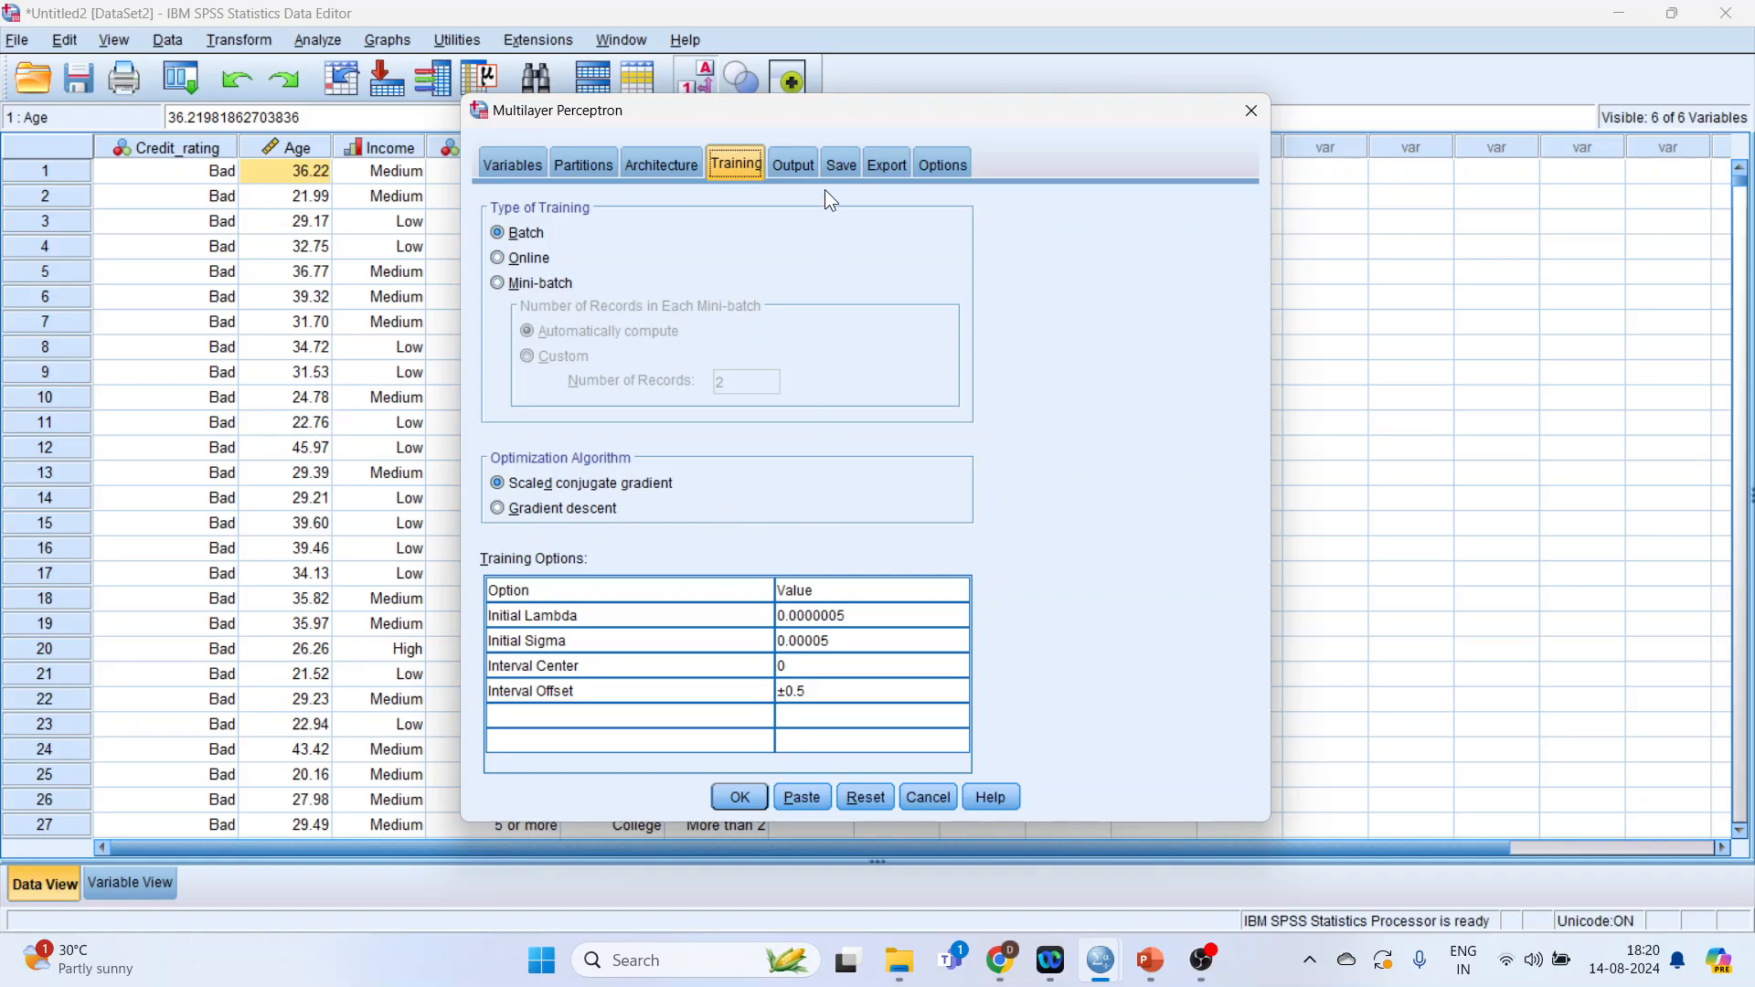
pyautogui.click(793, 165)
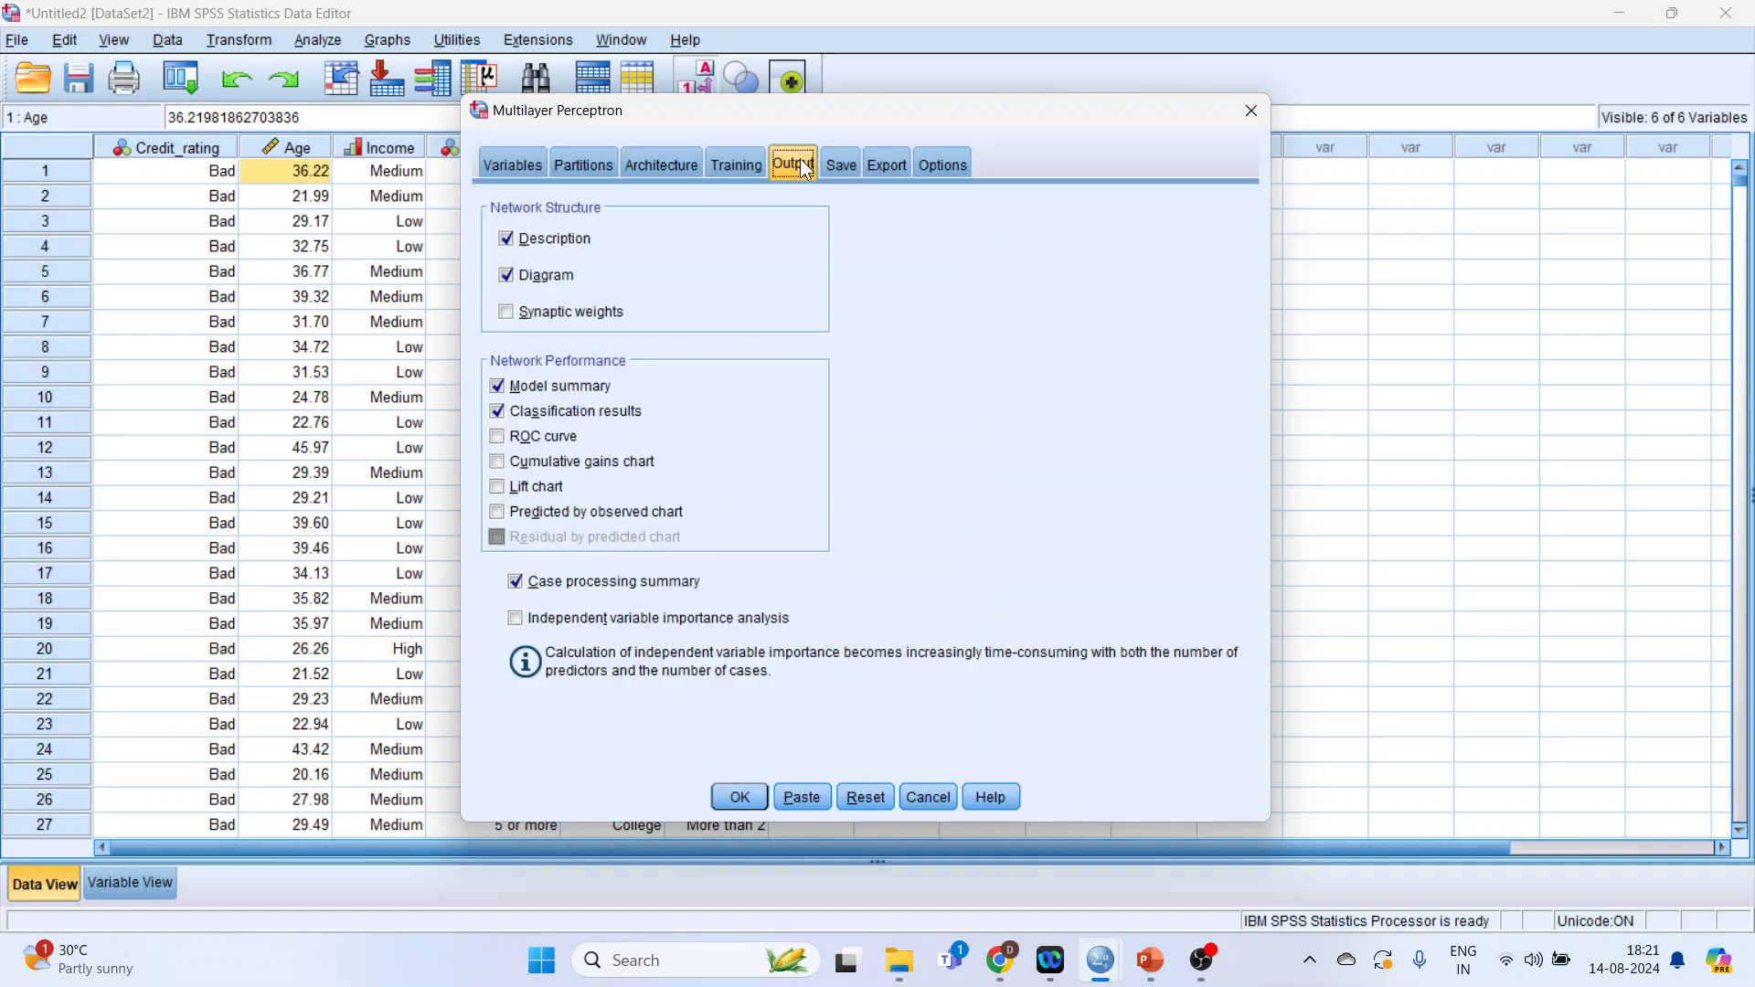
pyautogui.click(508, 315)
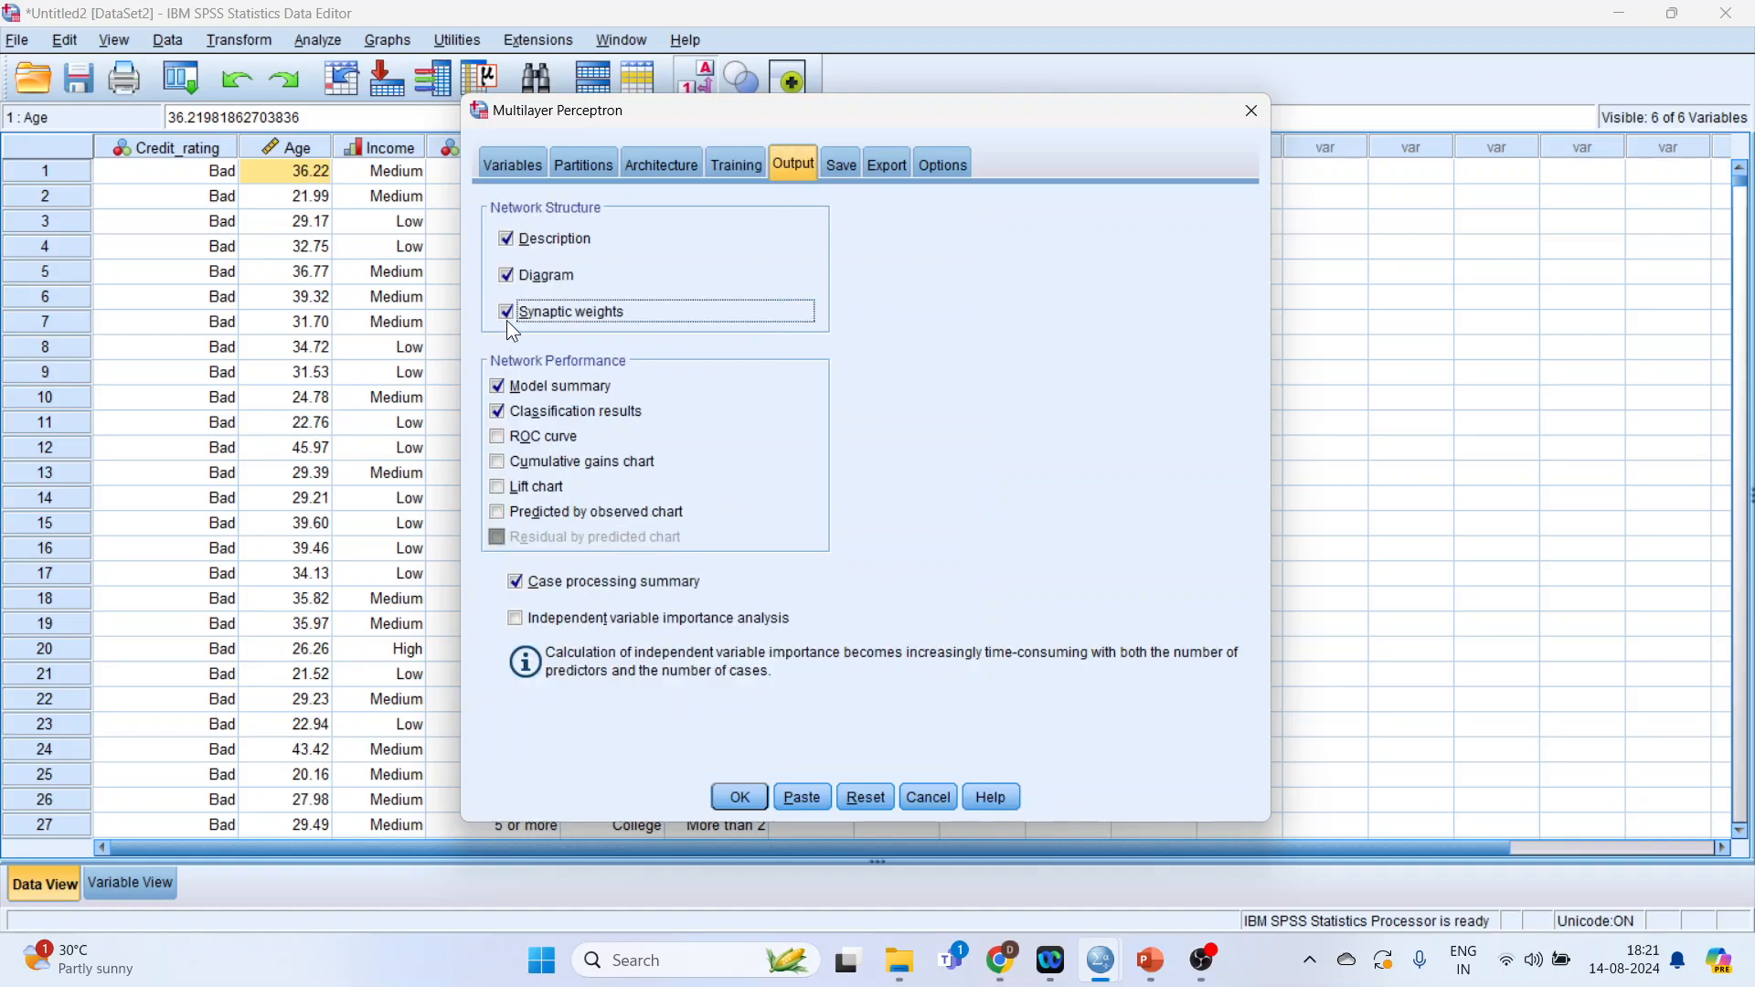
pyautogui.click(496, 439)
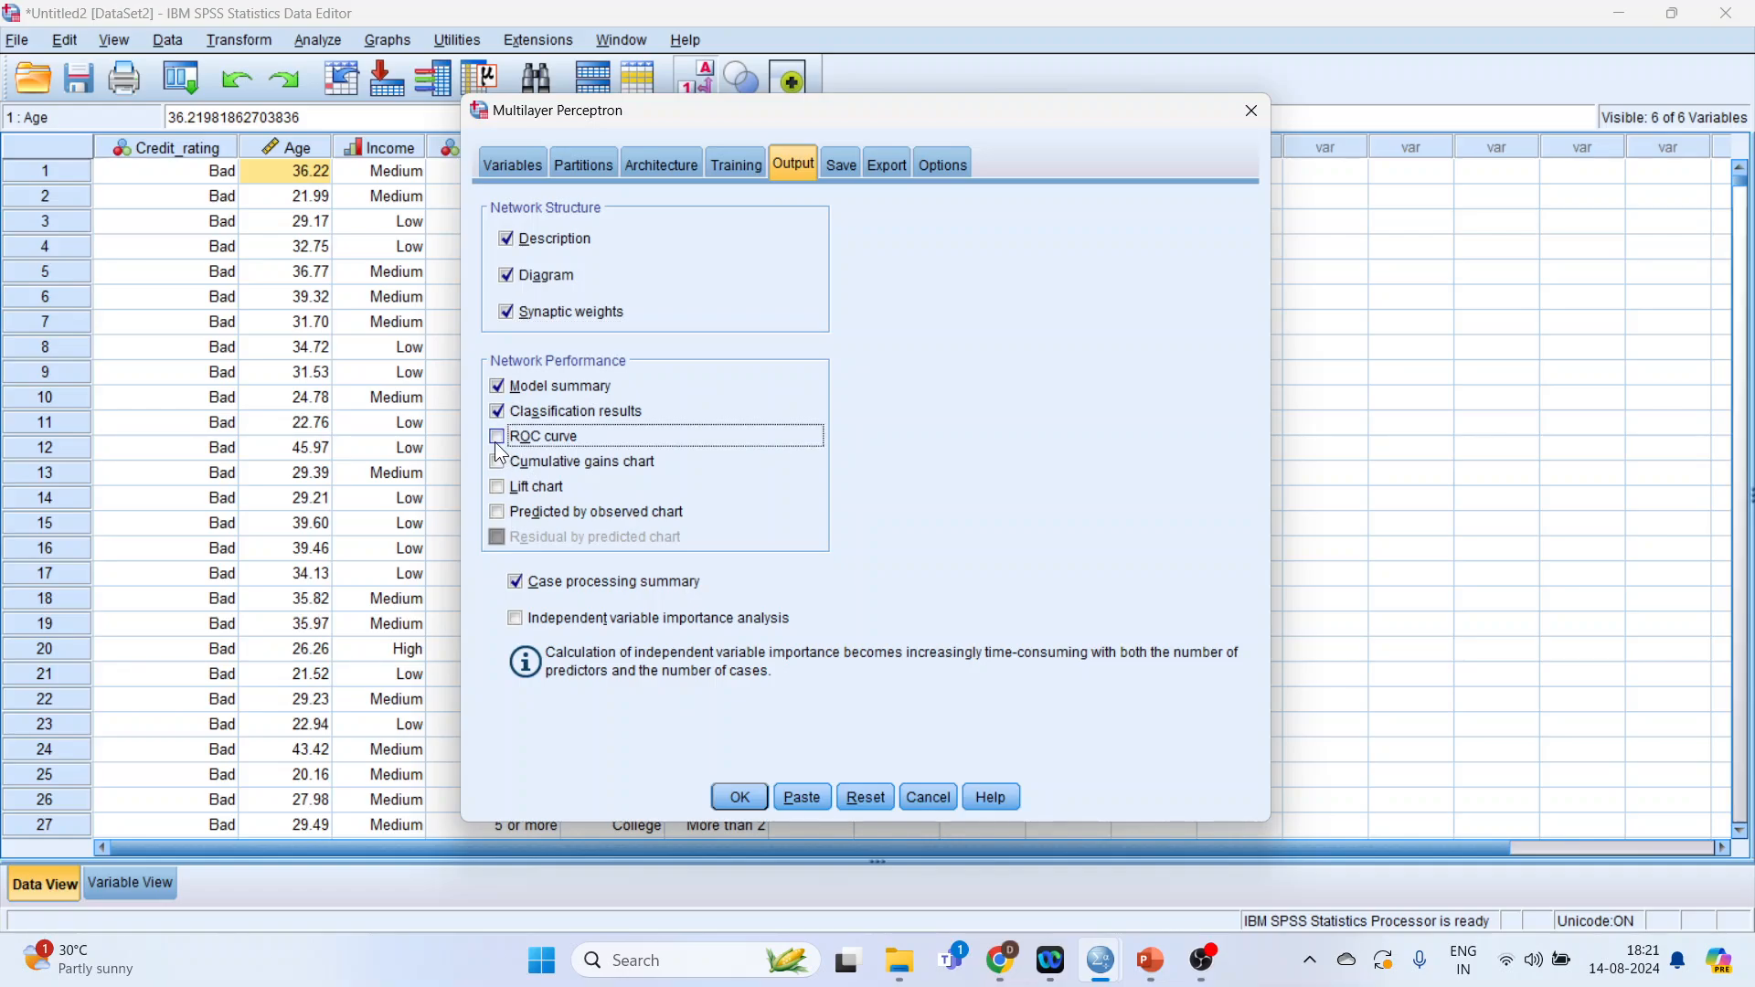
# - Enable saving the predicted category and pseudo-probability for the dependent variable, and run the Multilayer Perceptron analysis
pyautogui.click(839, 168)
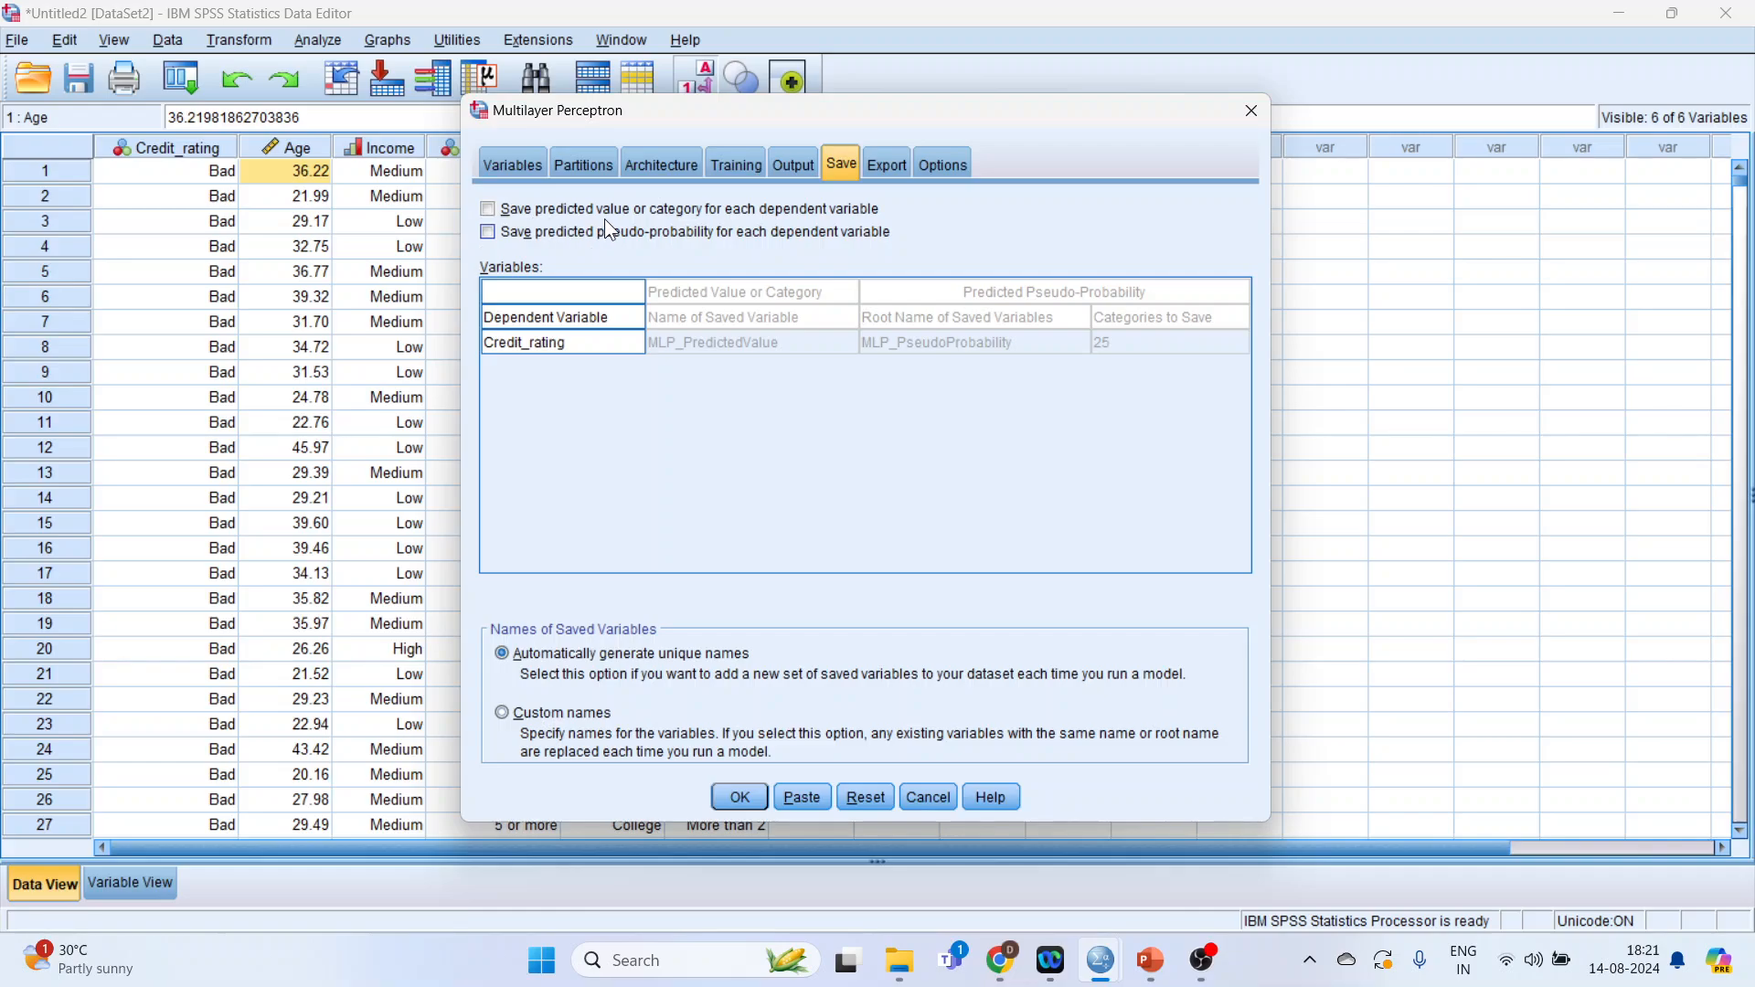
pyautogui.click(490, 211)
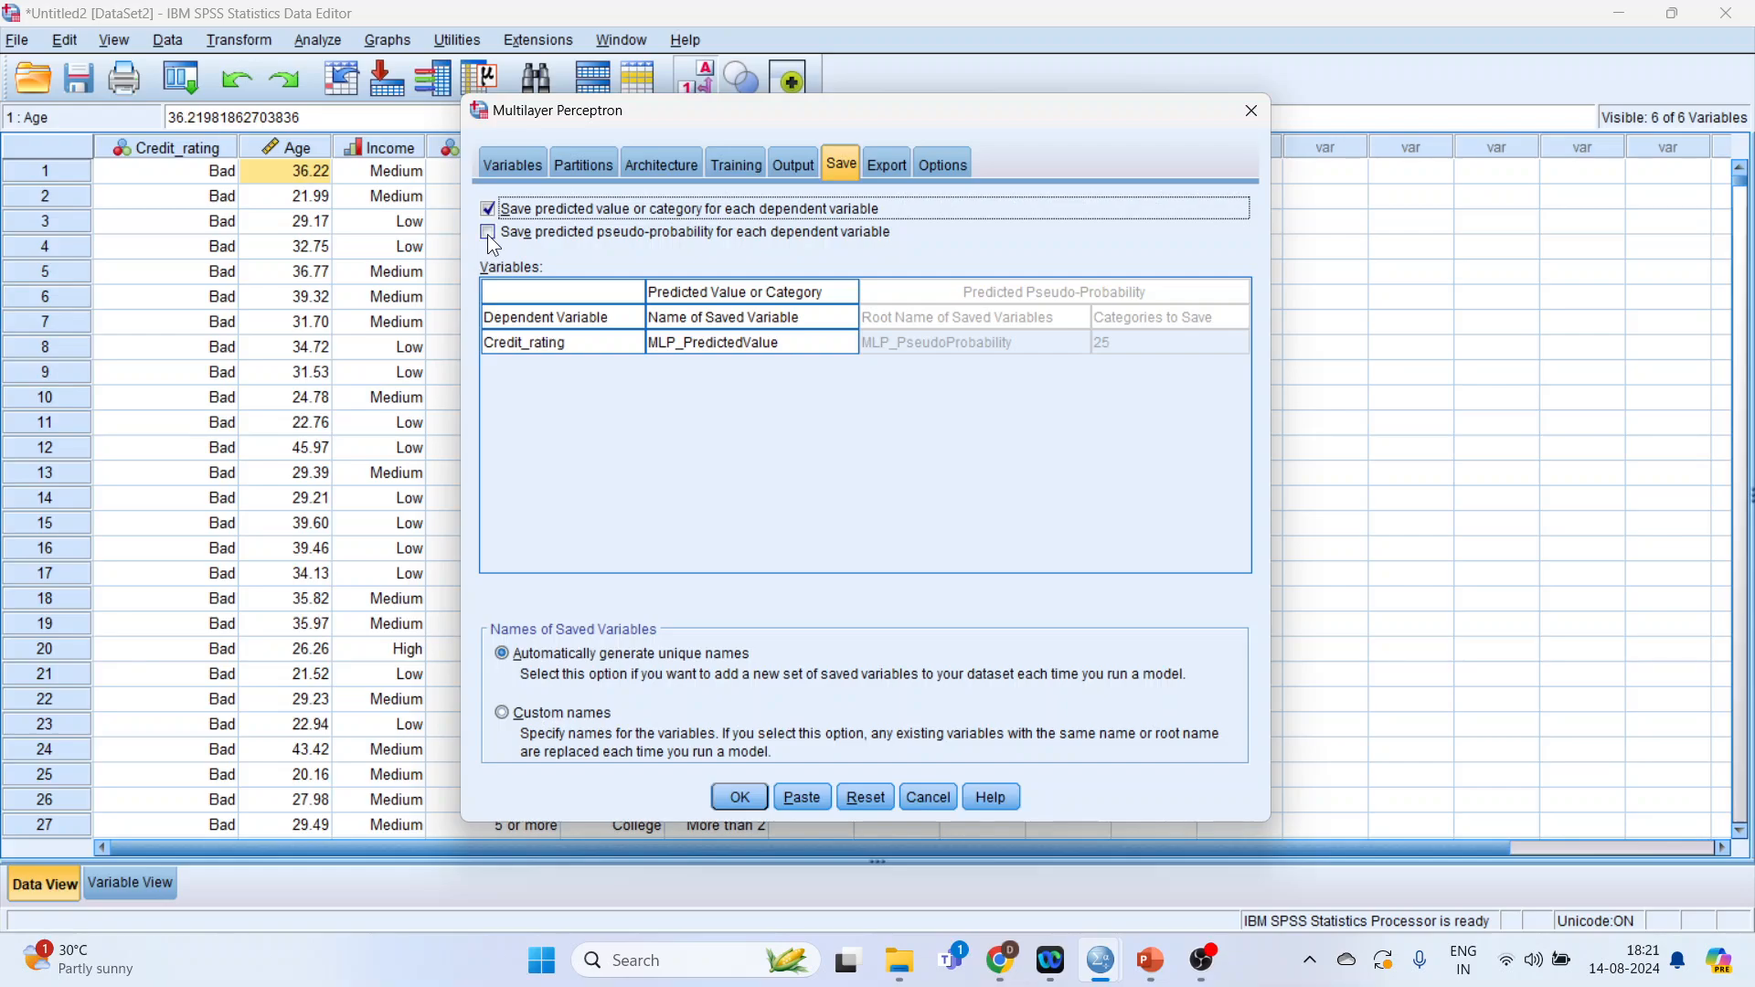
pyautogui.click(488, 233)
pyautogui.click(893, 166)
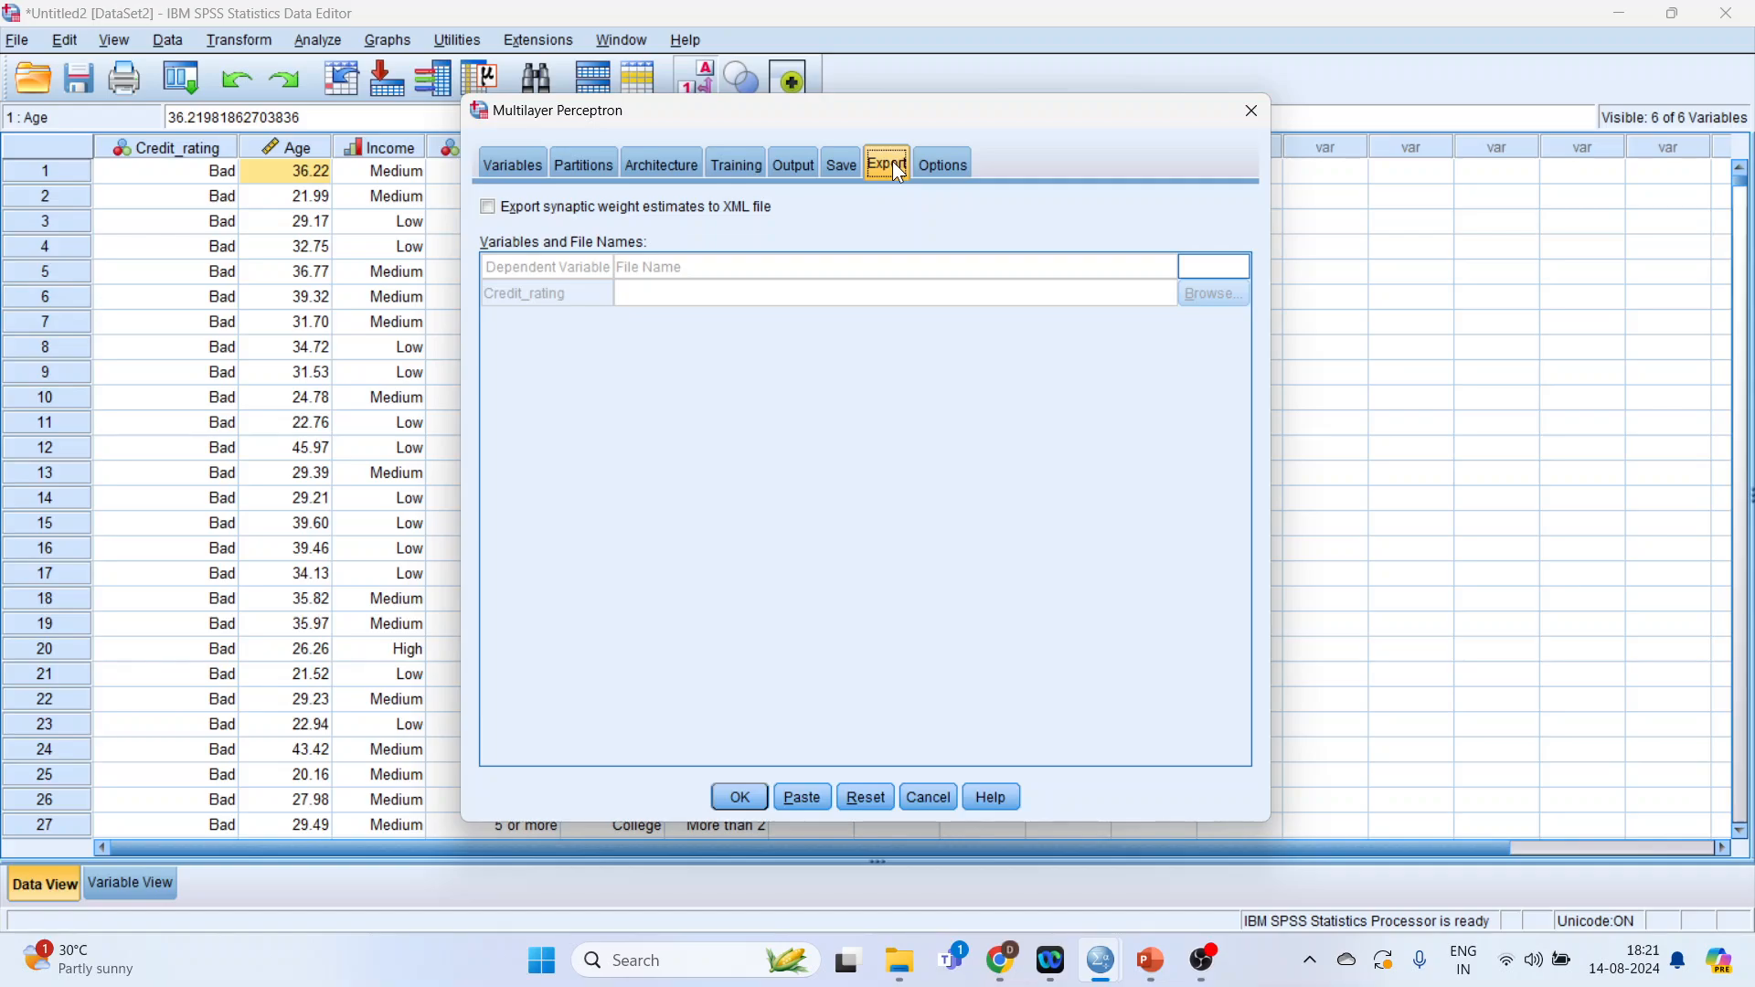
pyautogui.click(943, 165)
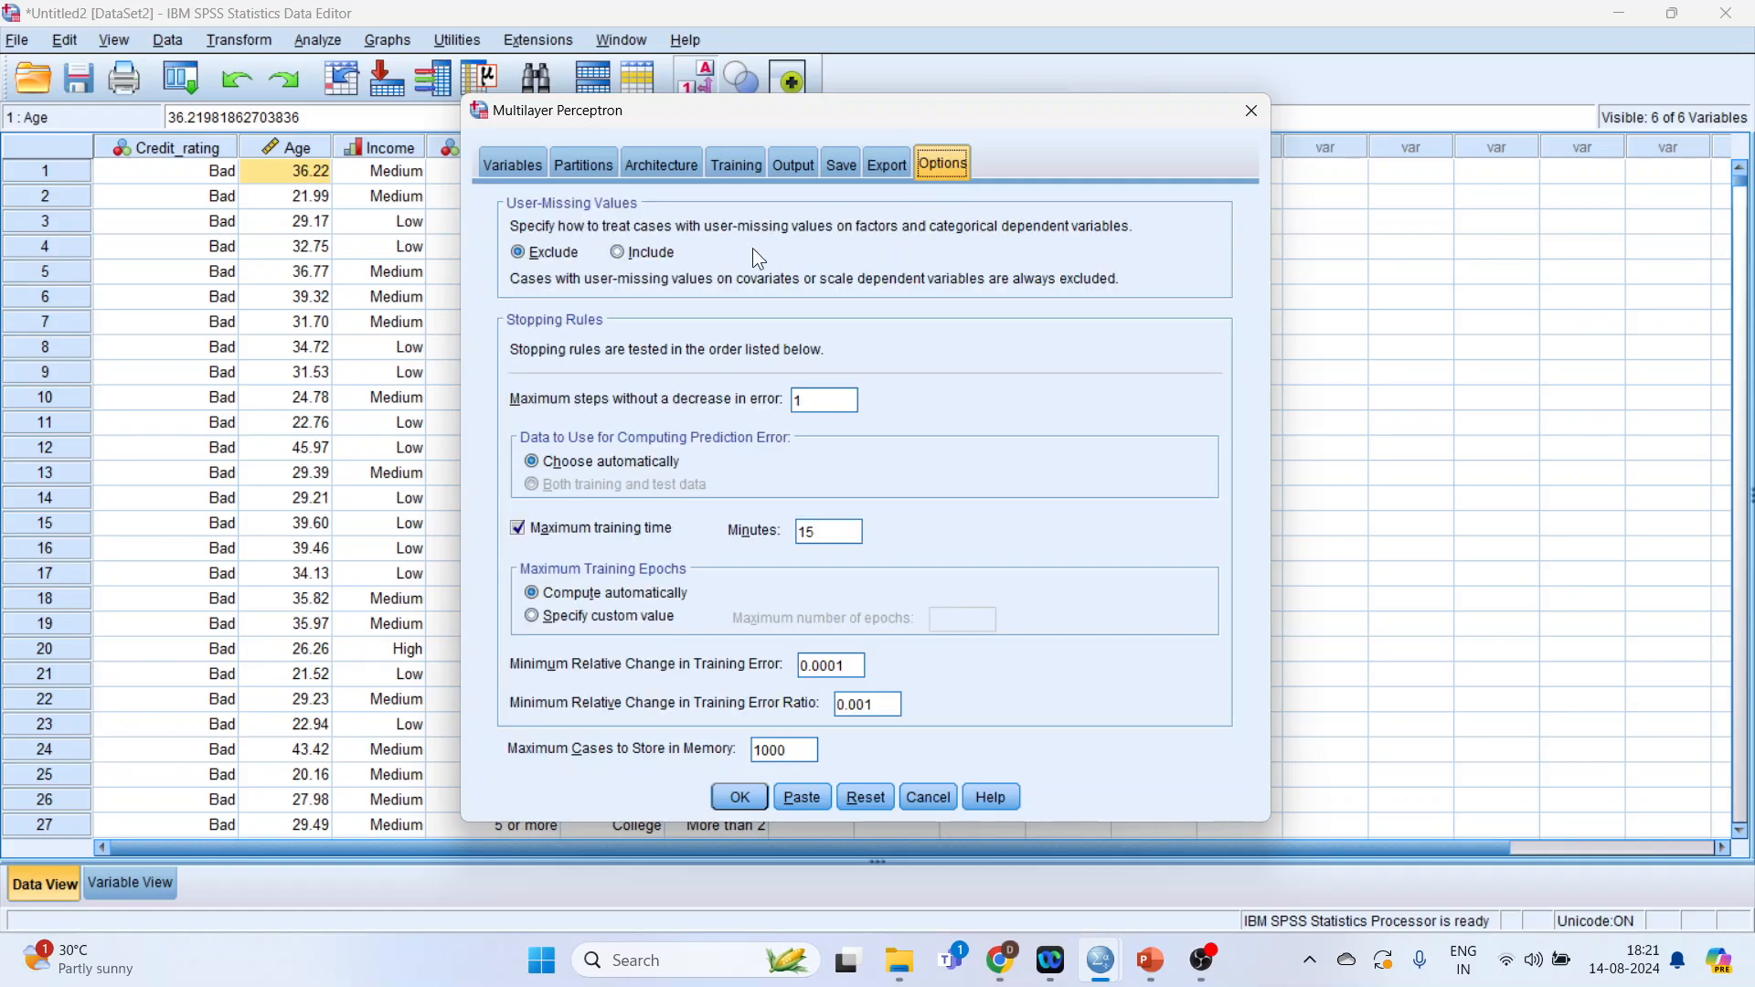
pyautogui.click(521, 168)
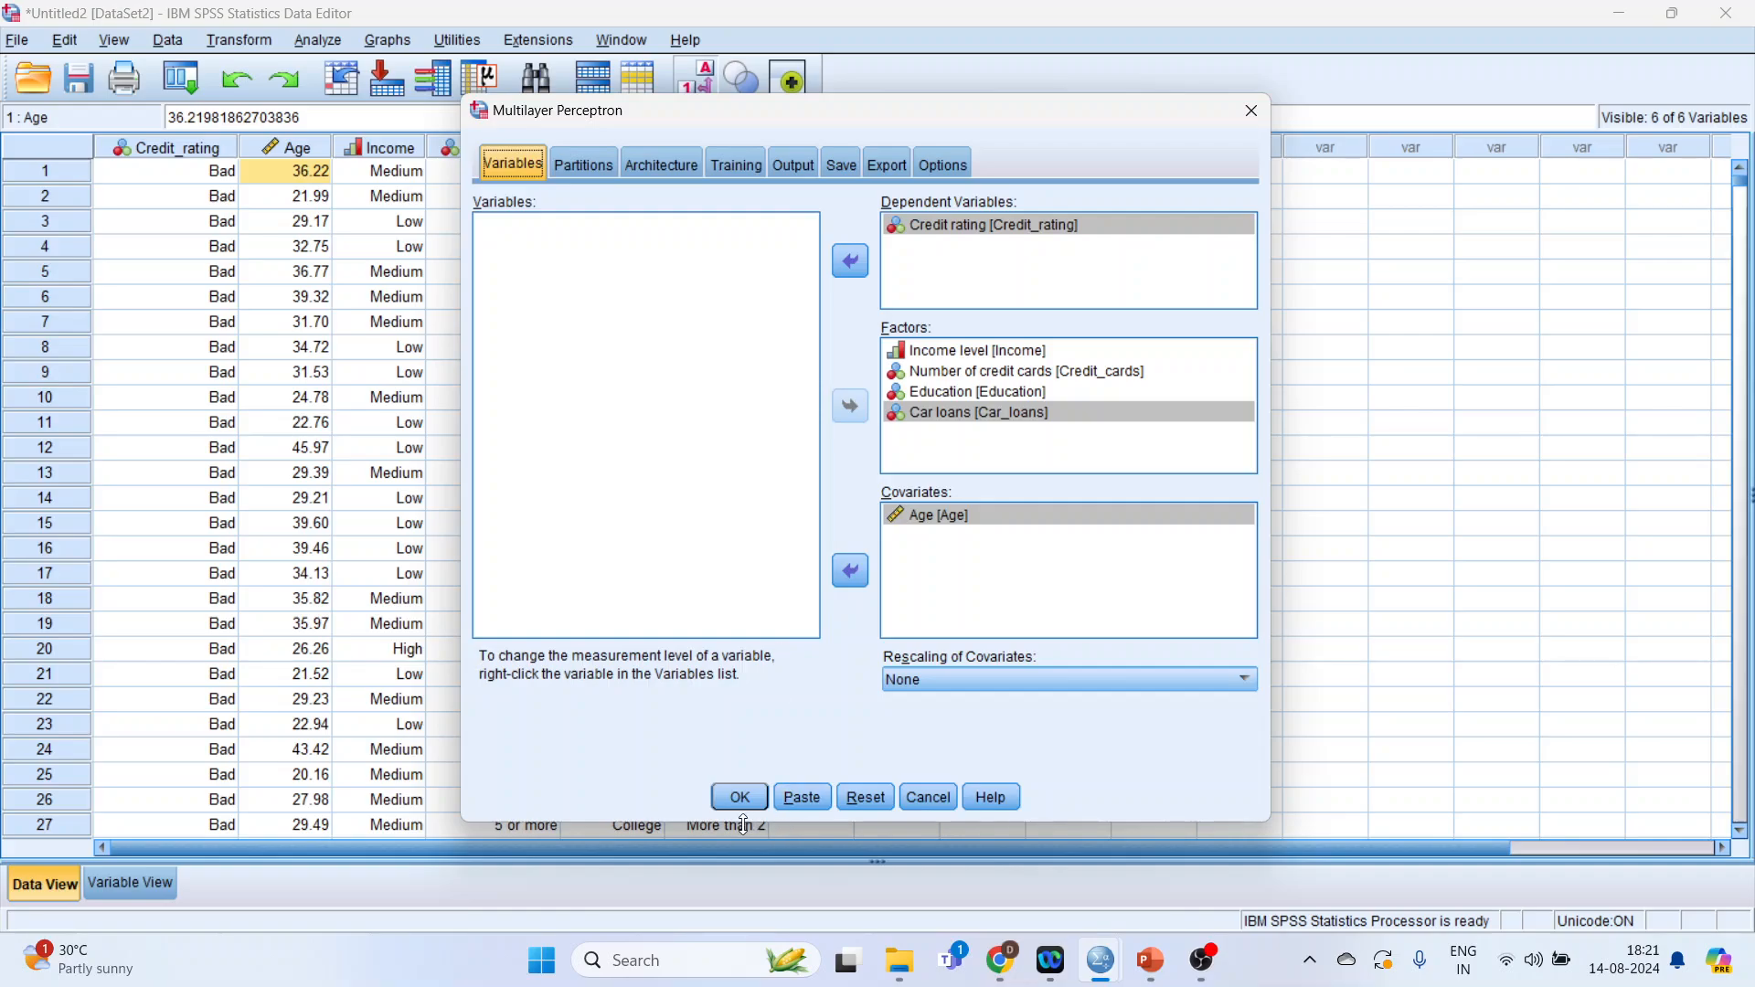
pyautogui.click(740, 797)
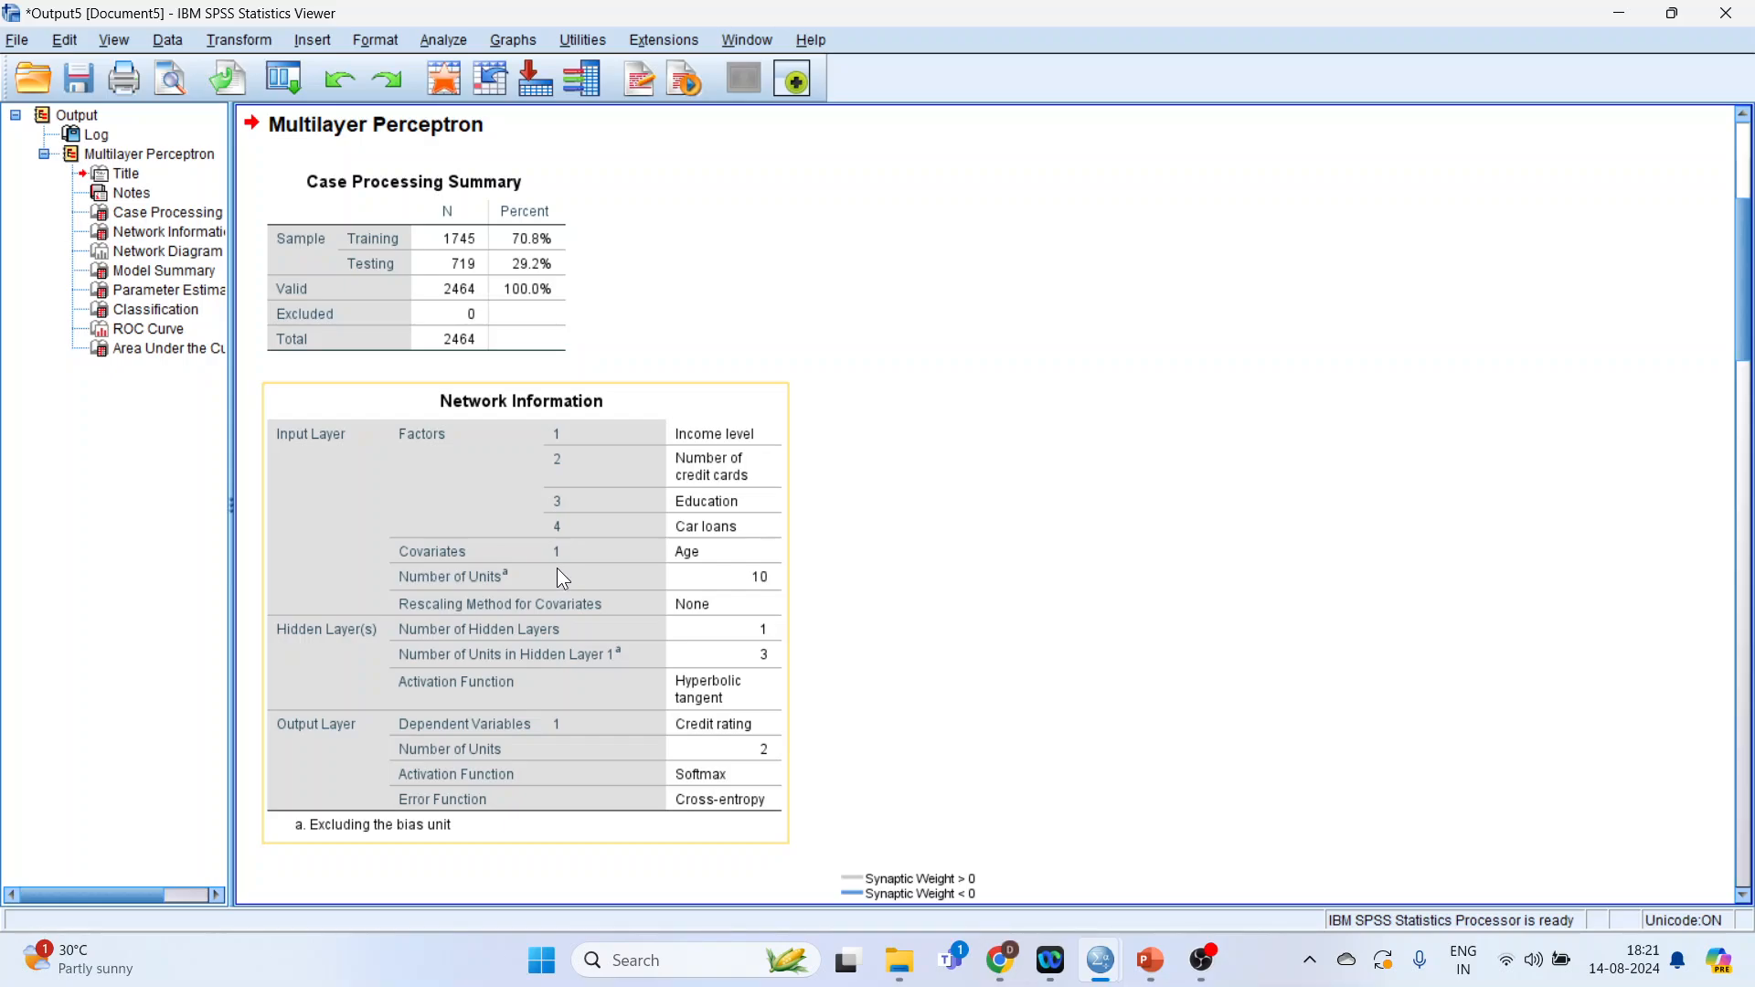
# - Examine the case processing summary, network diagram, model summary, parameter estimates, classification table and ROC curve in the output
pyautogui.click(438, 279)
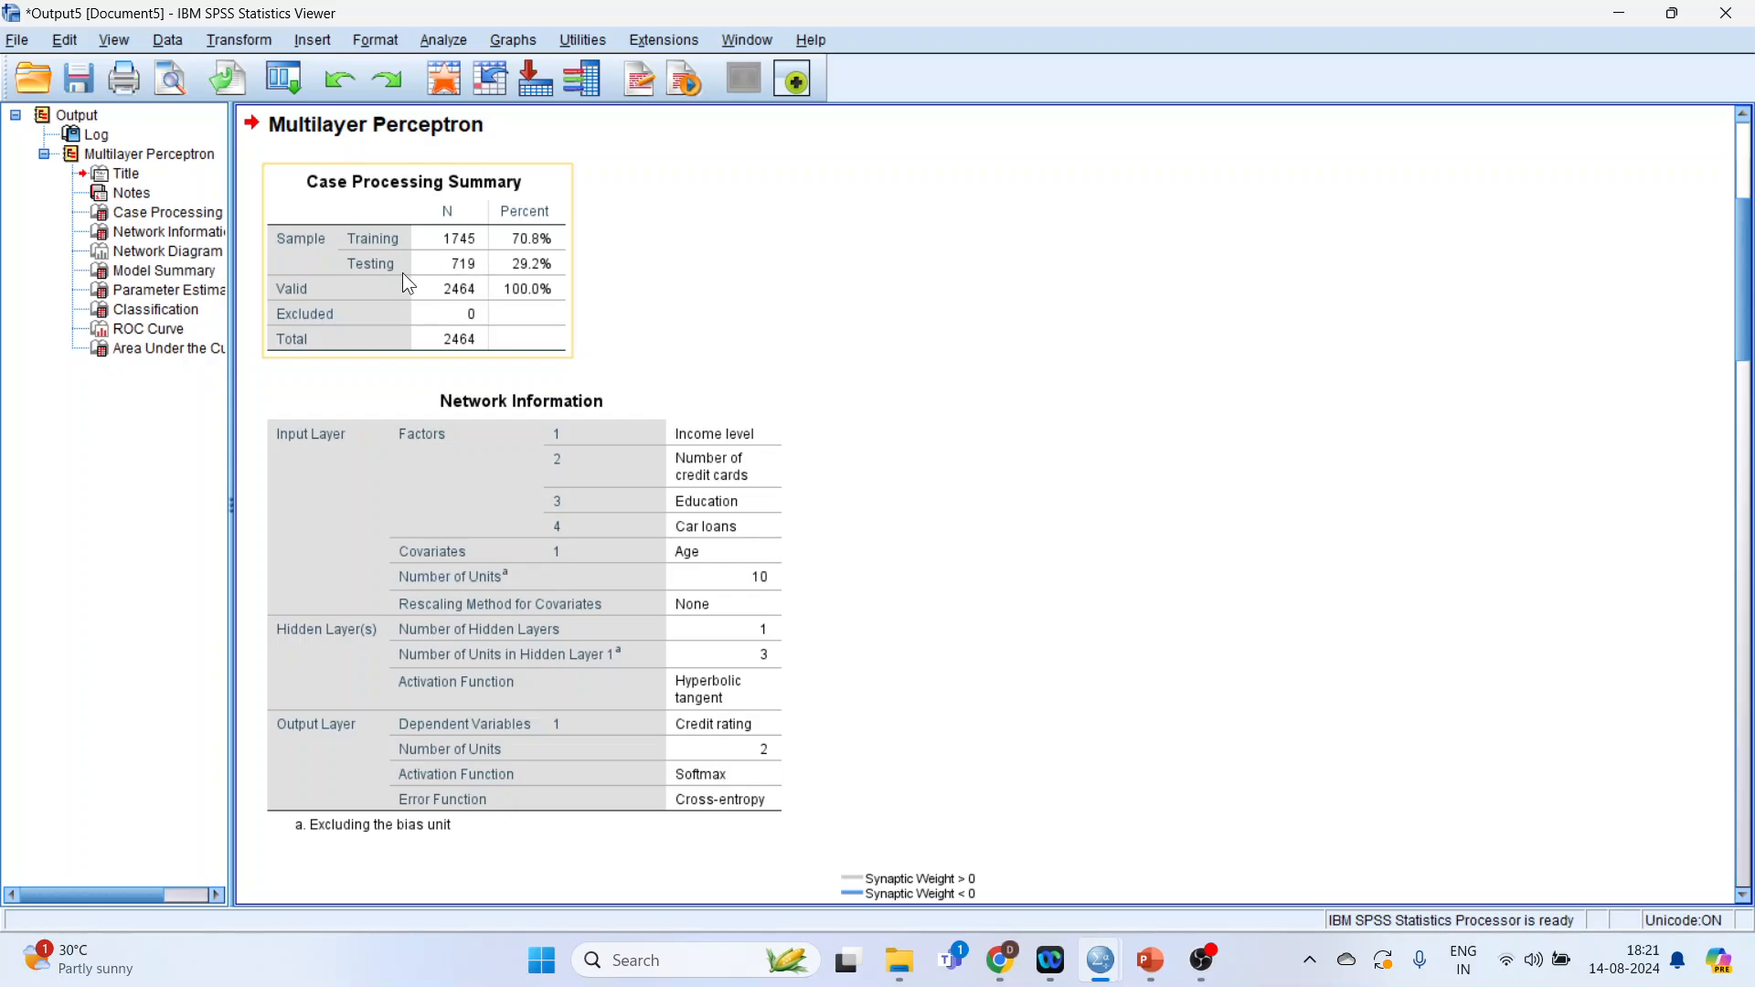
pyautogui.scroll(-15, 820, 322)
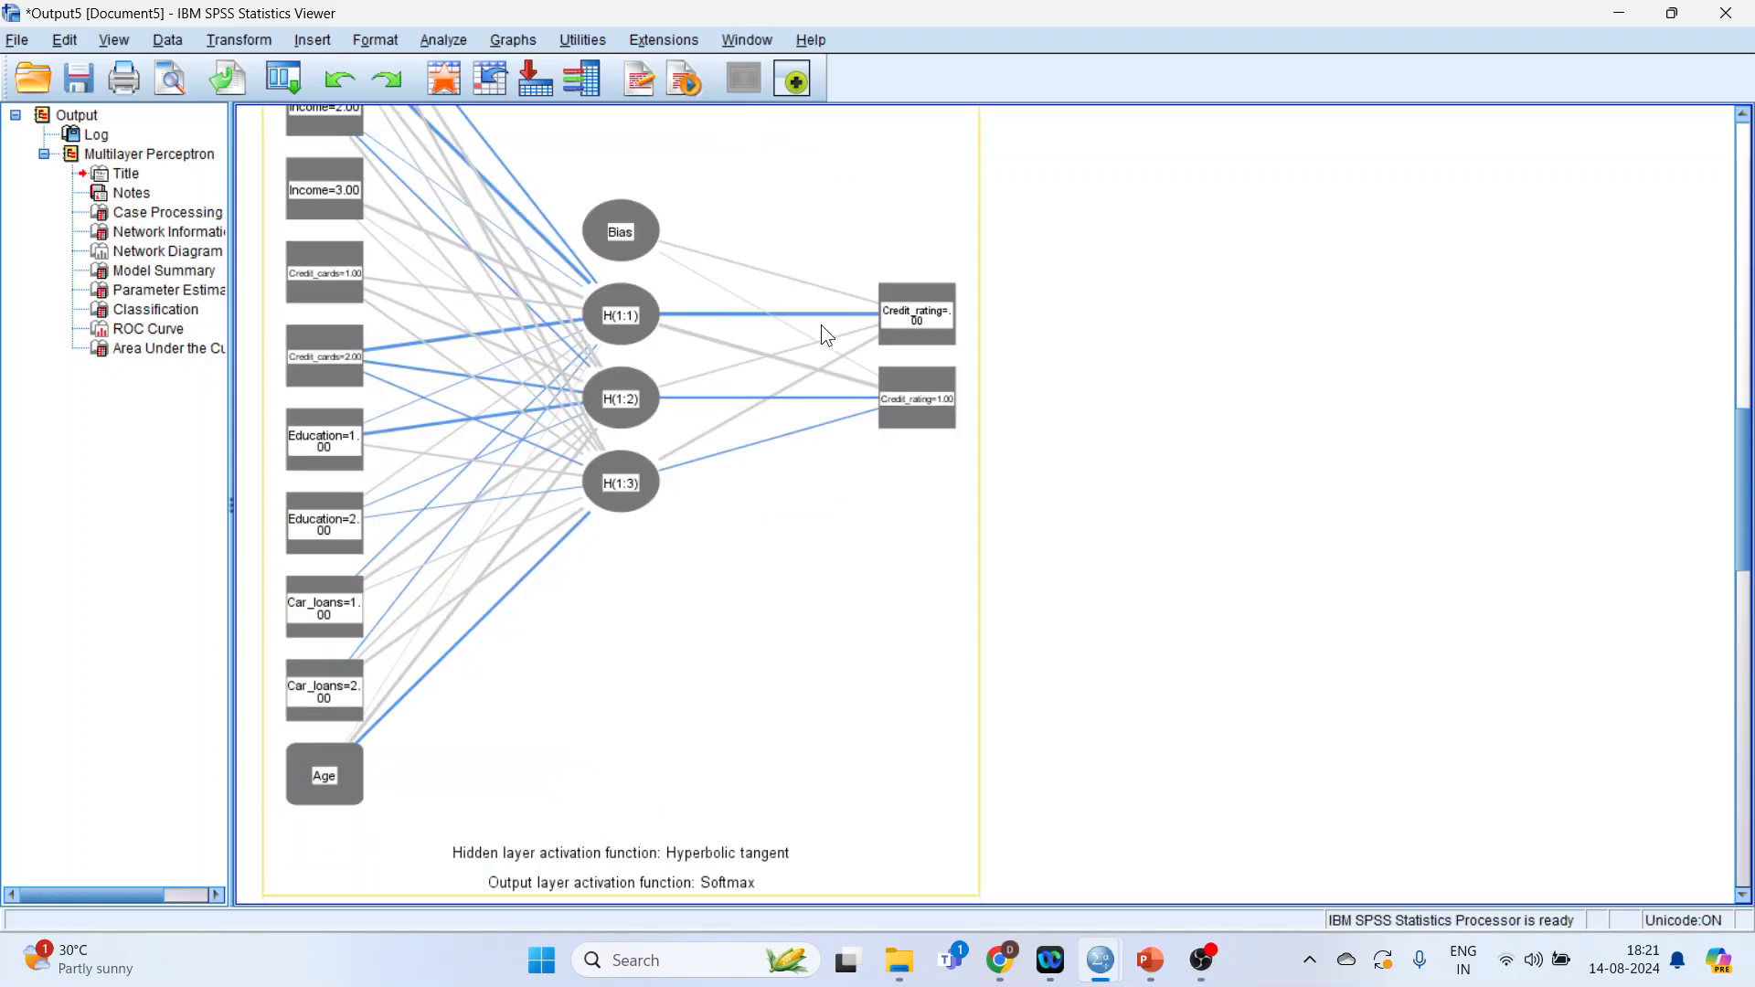
pyautogui.scroll(-8, 735, 378)
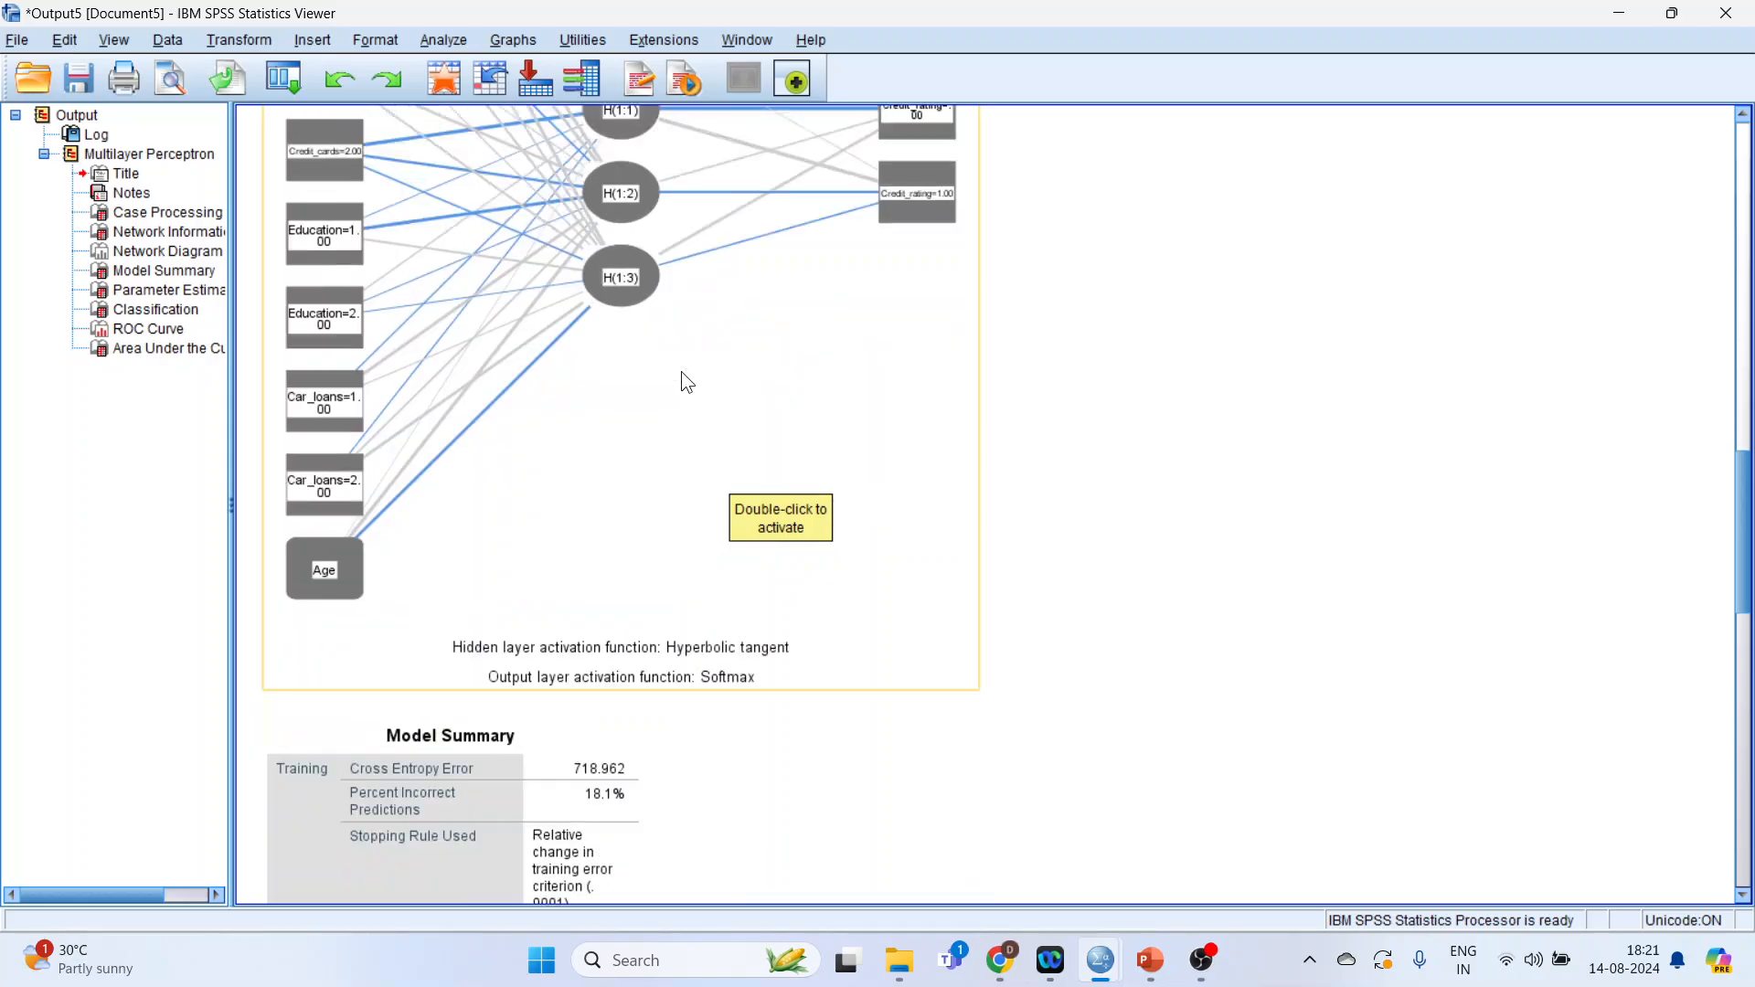
pyautogui.scroll(-3, 799, 379)
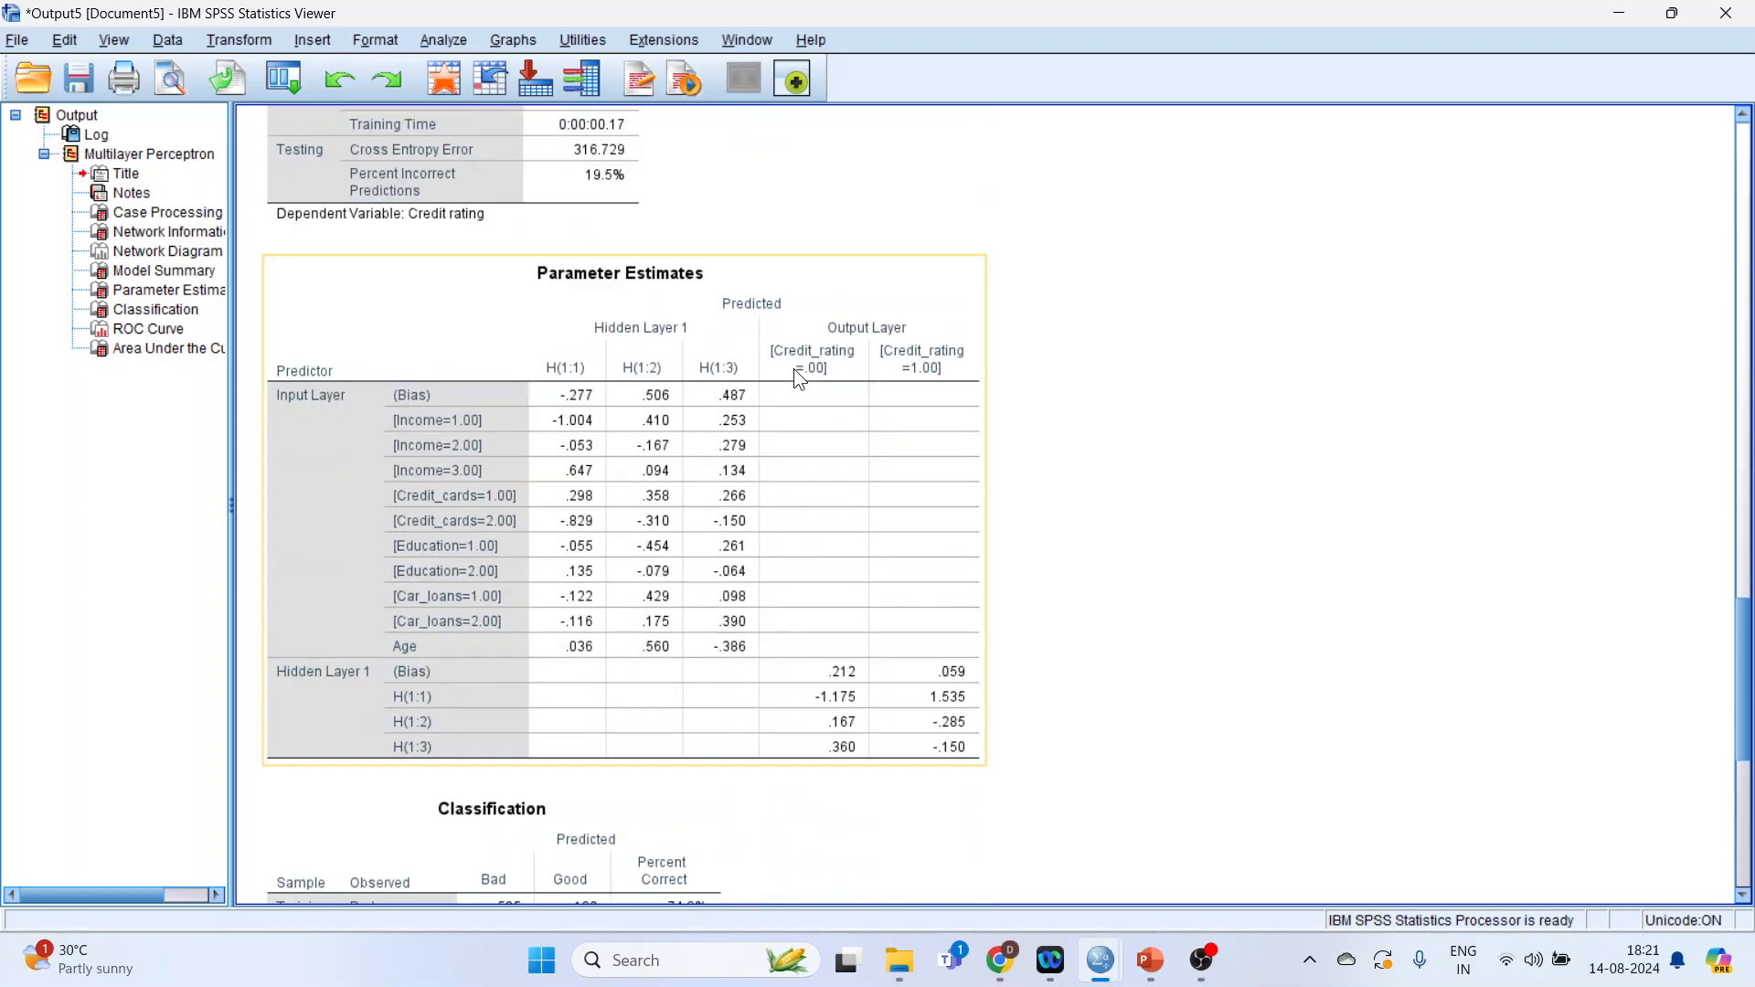
pyautogui.scroll(-4, 750, 459)
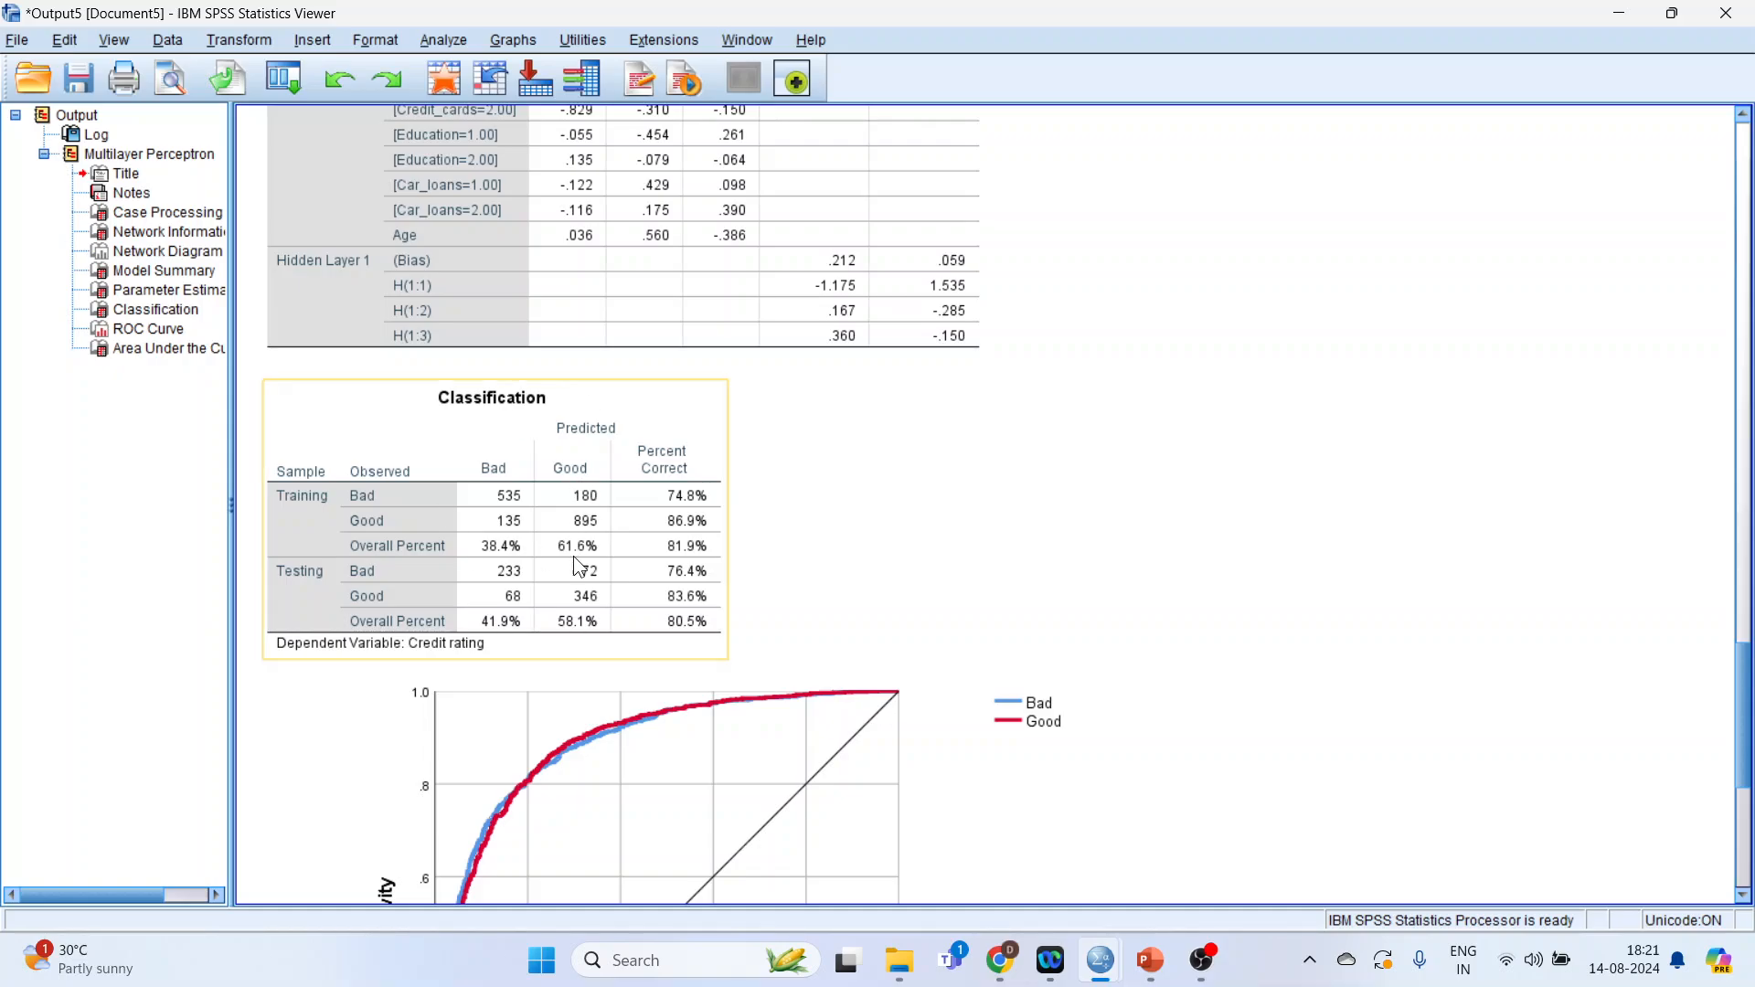
pyautogui.scroll(-3, 580, 562)
pyautogui.scroll(-2, 651, 508)
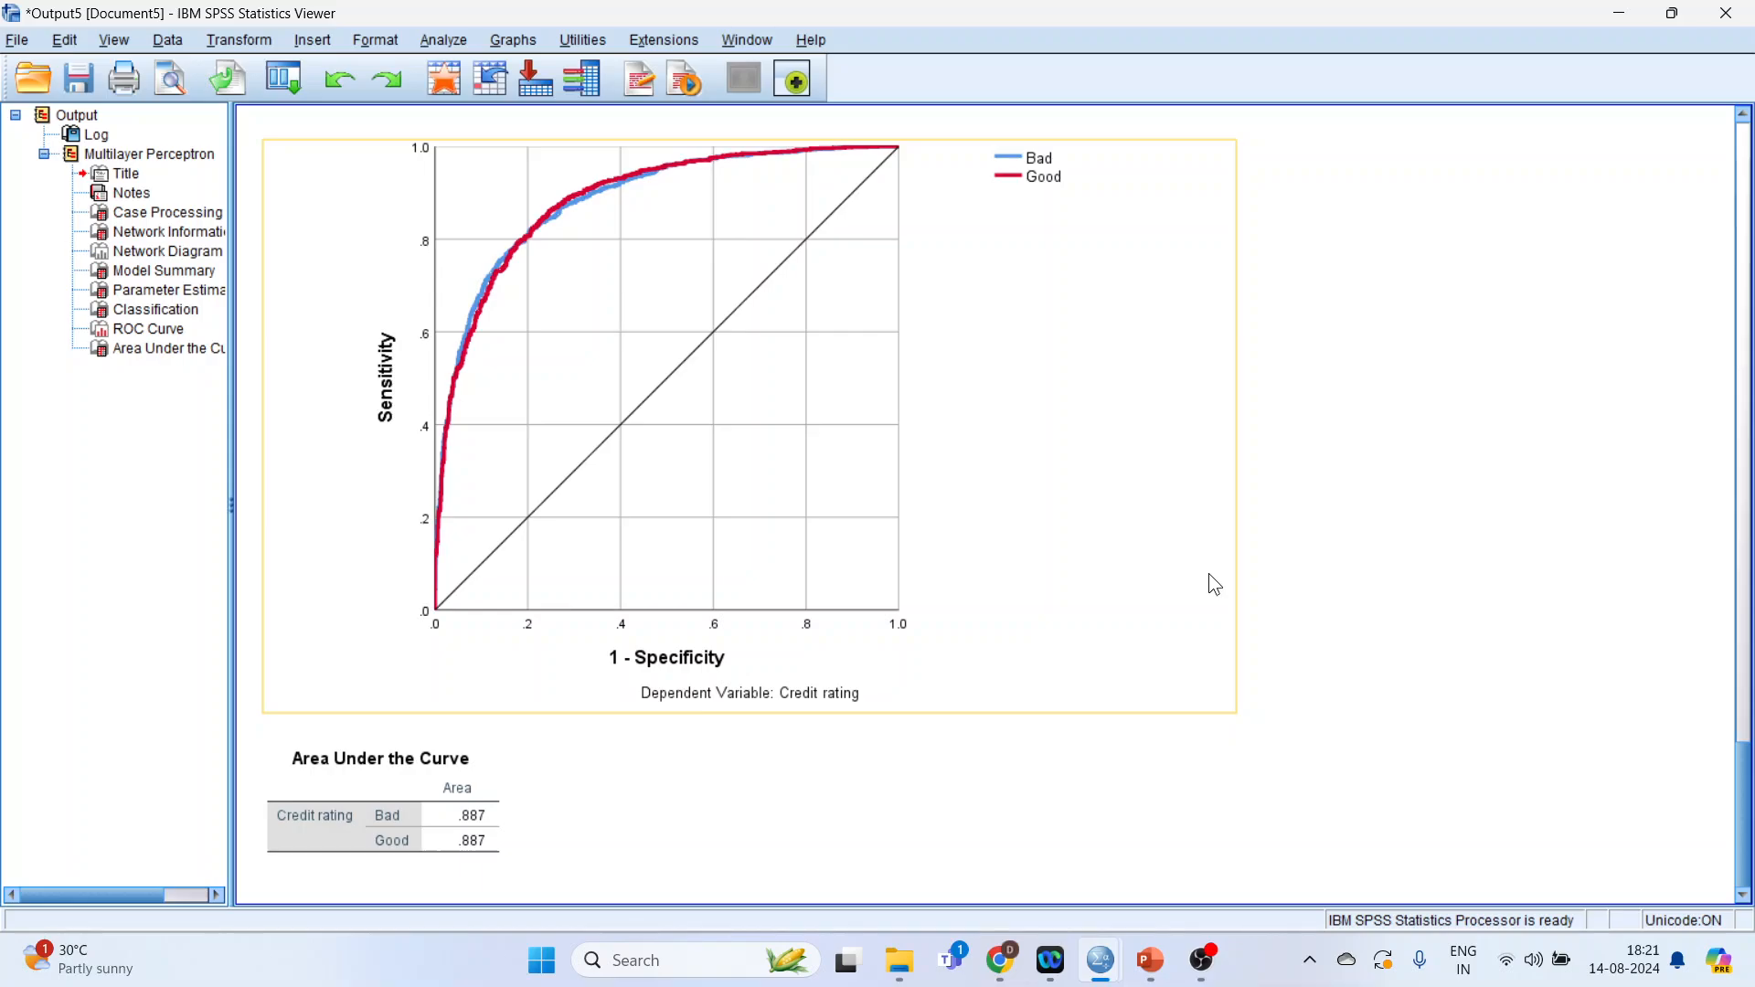
# - Switch to the Neural Network presentation in PowerPoint and start the slide show at slide 33 with the parameter estimates
pyautogui.click(1167, 975)
pyautogui.click(188, 859)
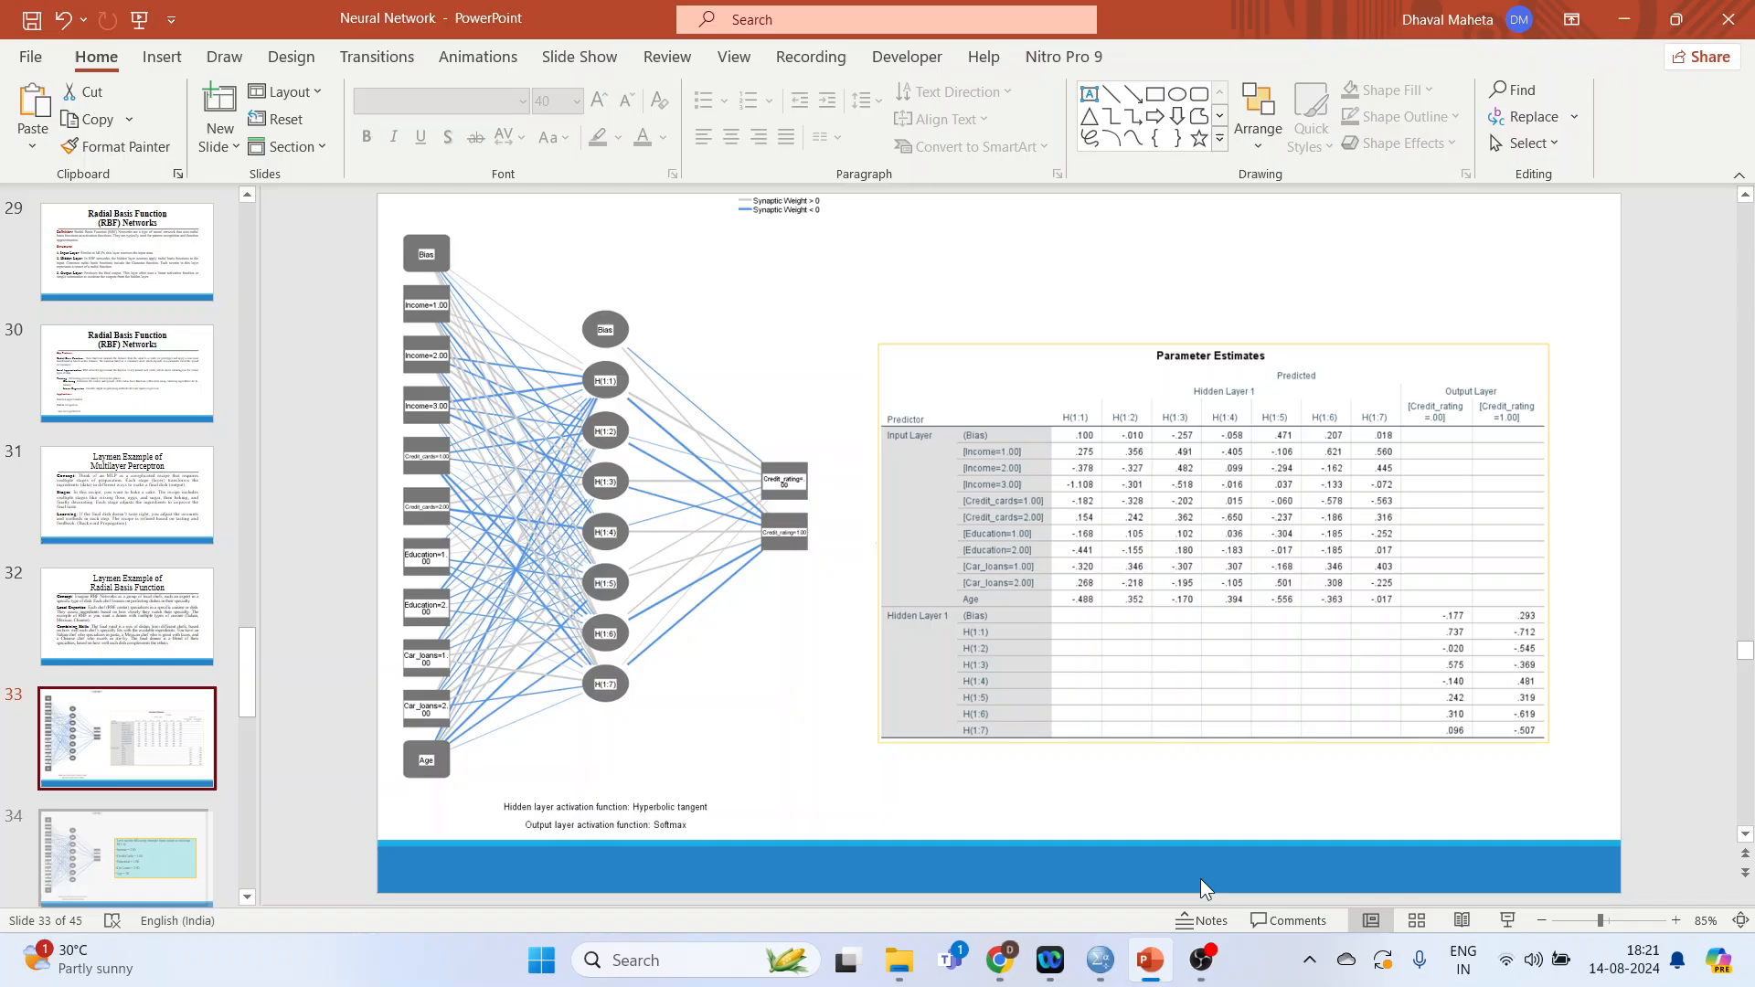
pyautogui.click(1498, 921)
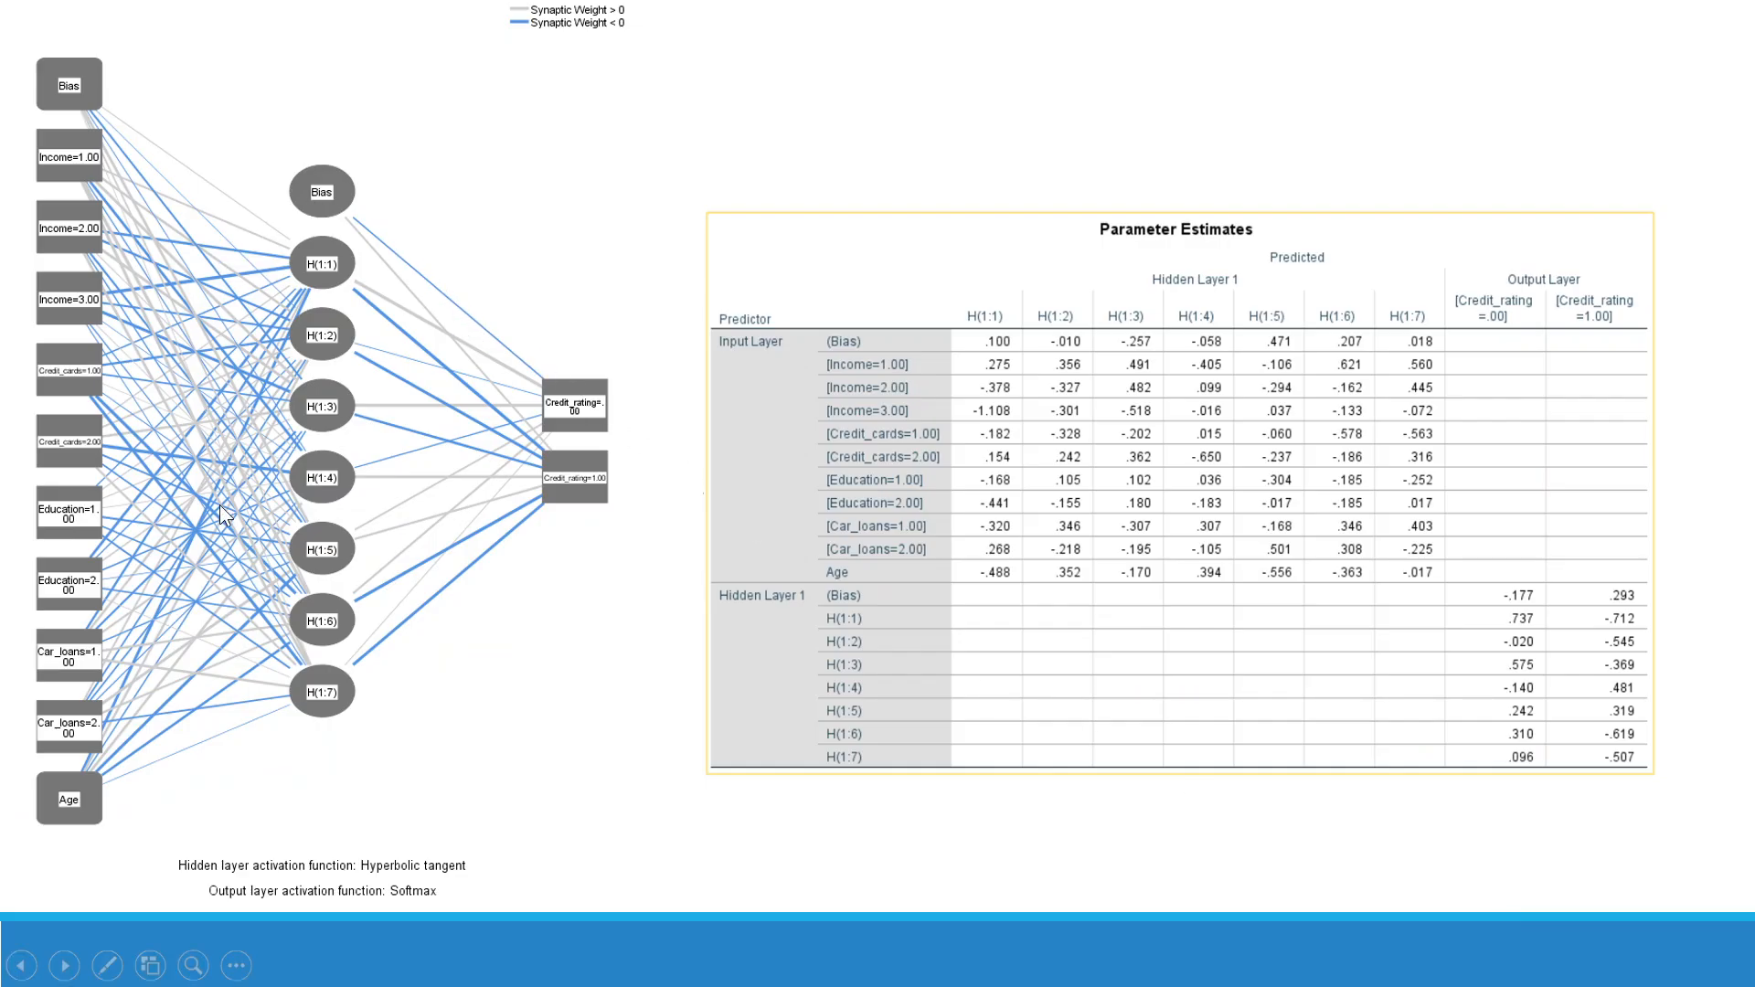